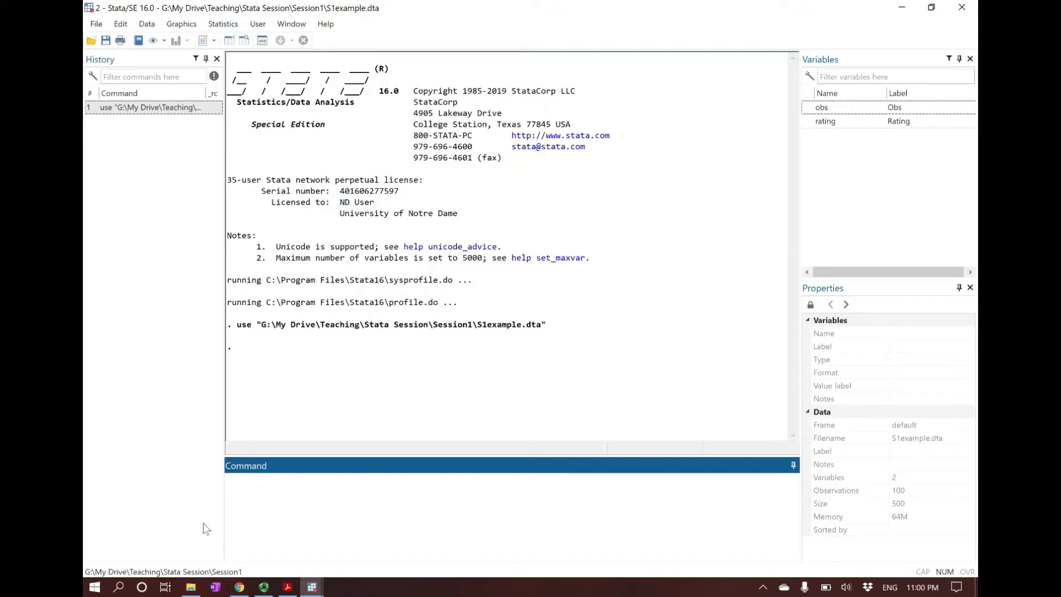
Step: Open the MPGgraph file from the Session1 folder and view it in a slightly enlarged floating graph window
left_click(191, 587)
left_click(495, 358)
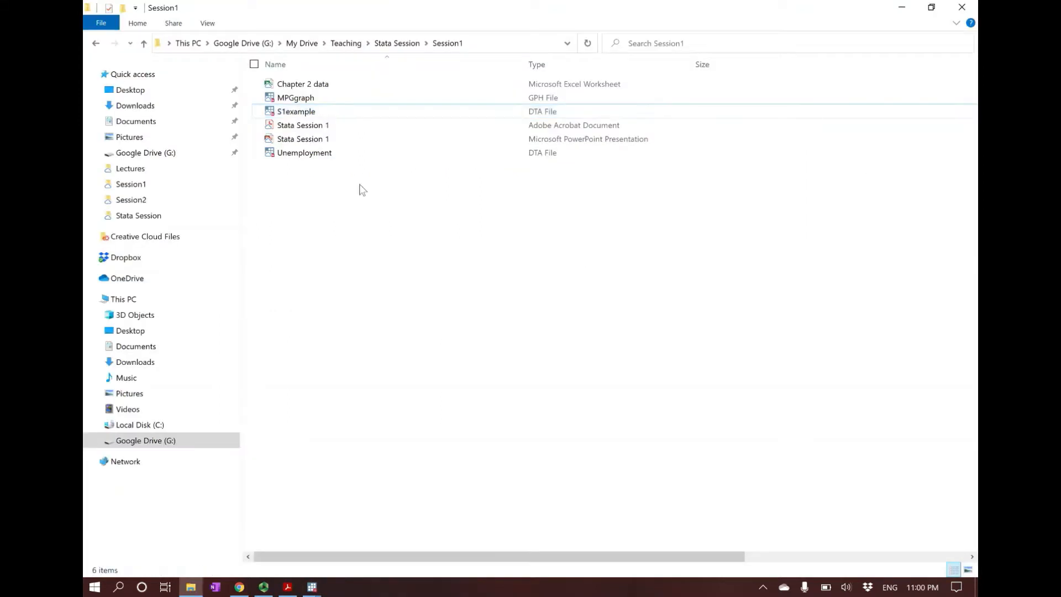
double_click(308, 100)
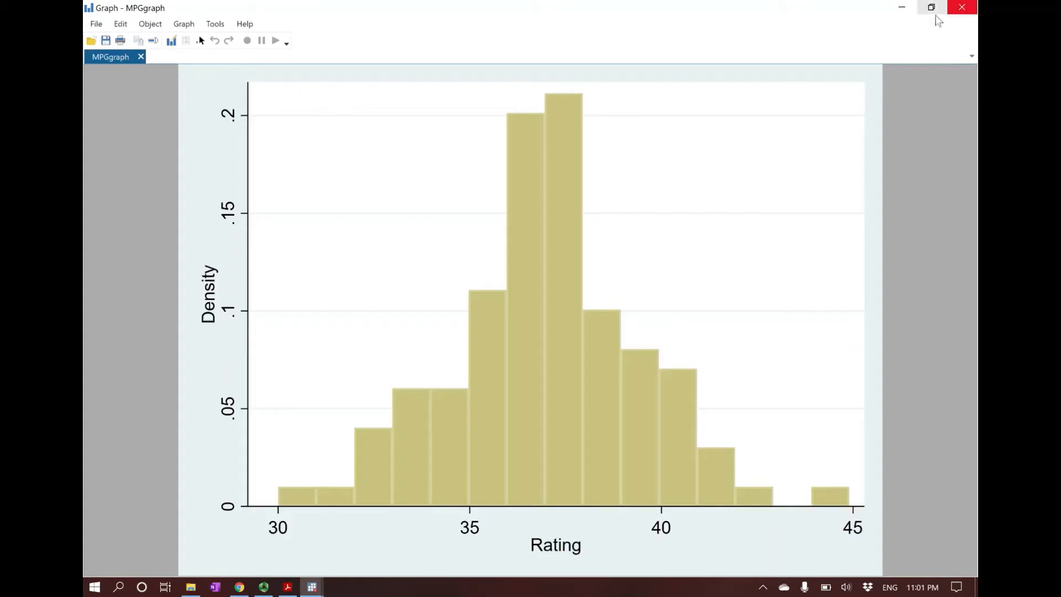
left_click(933, 7)
left_click_drag(527, 13, 478, 81)
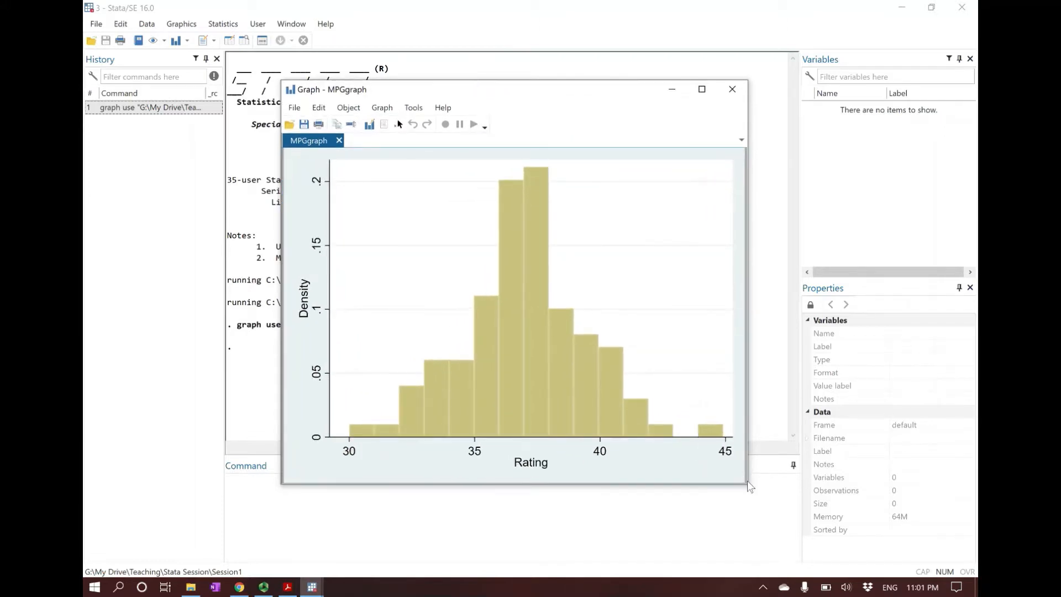
left_click_drag(747, 485, 777, 503)
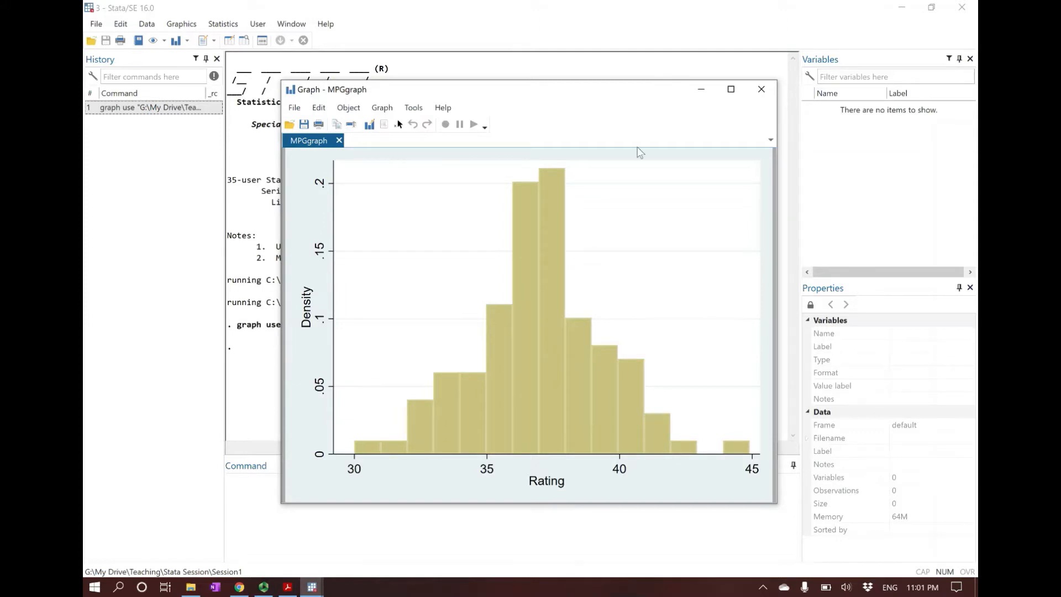
Step: Close the graph window and the second and third Stata instances, and return to the original empty instance
left_click(761, 89)
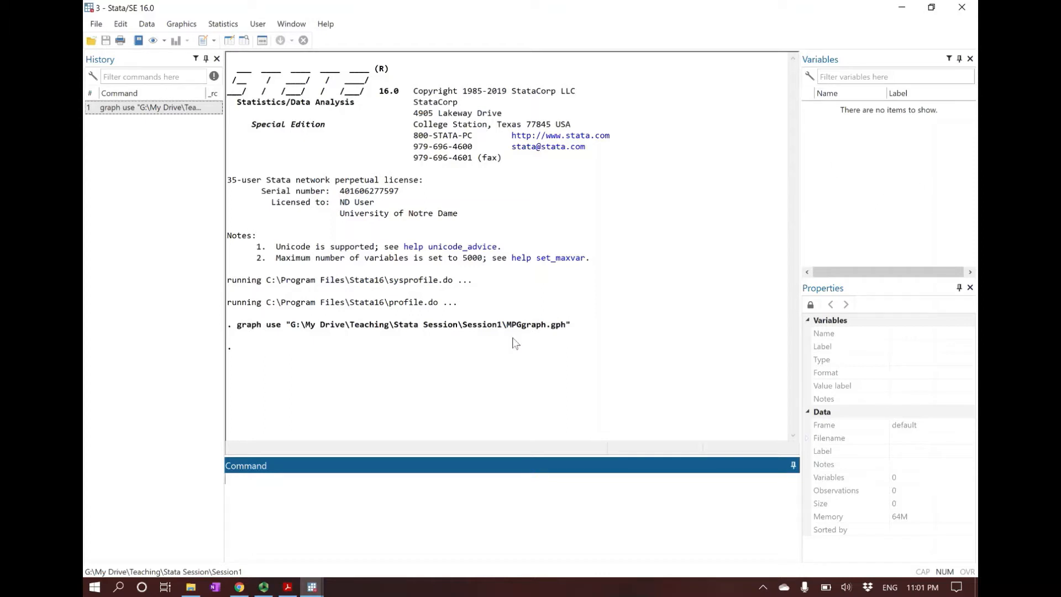
mouse_move(312, 588)
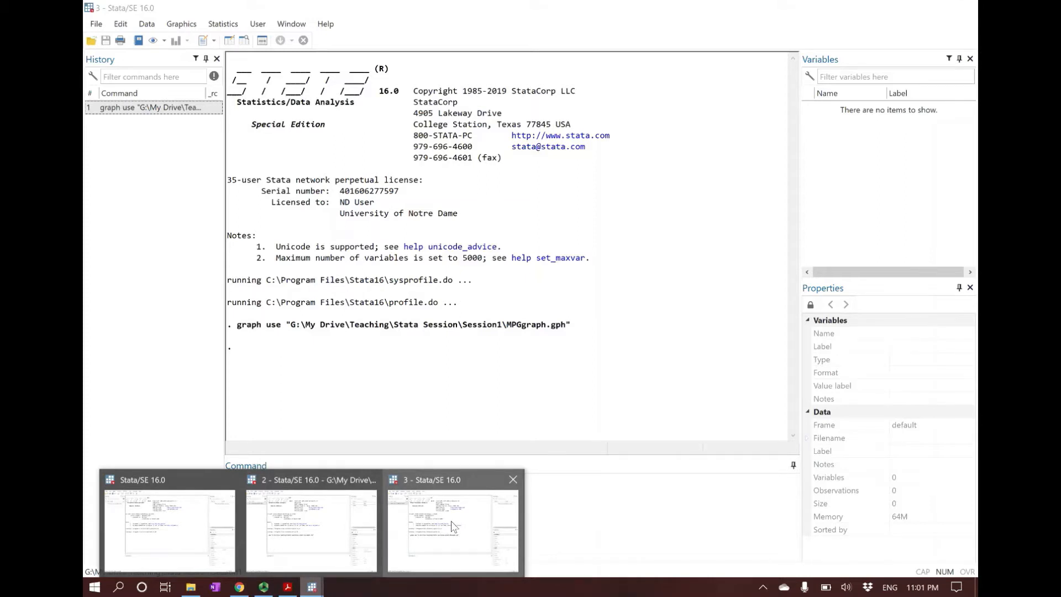
left_click(373, 486)
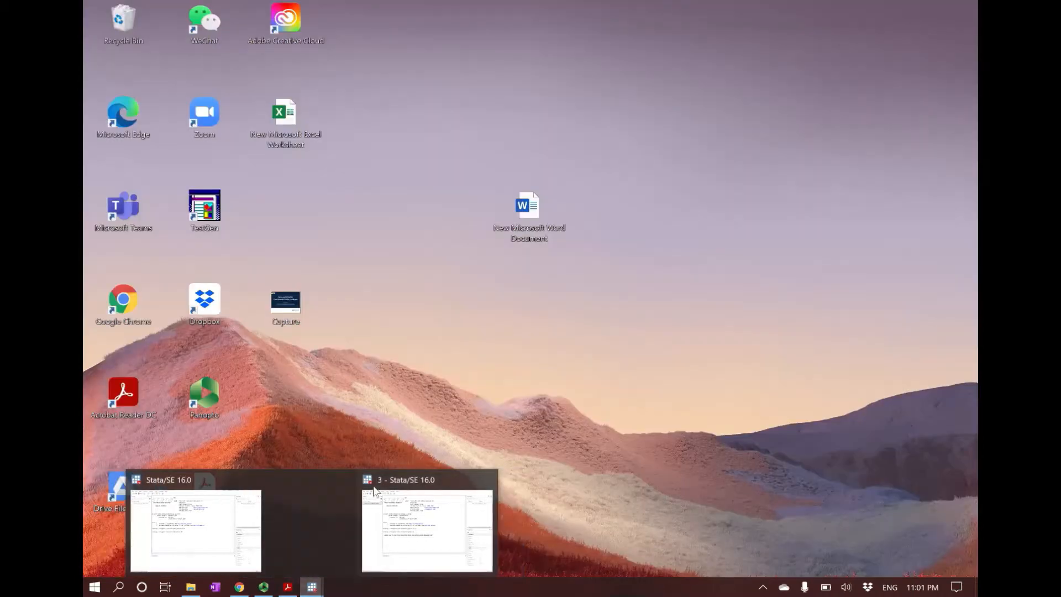
left_click(441, 480)
left_click(320, 536)
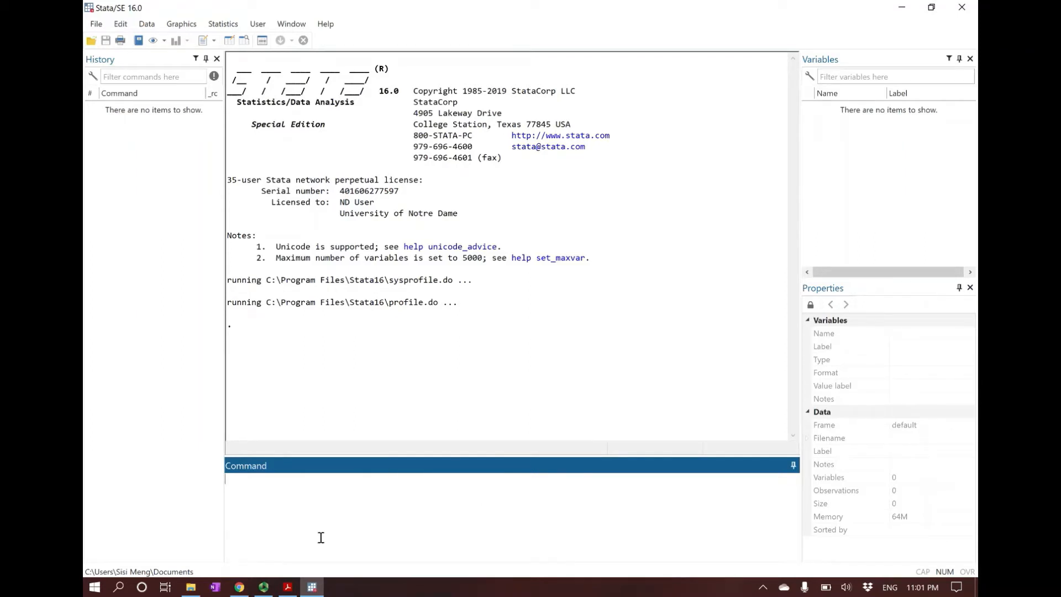
Step: Switch to Acrobat Reader to view slide 3 on the Stata windows, and return to Stata
left_click(287, 587)
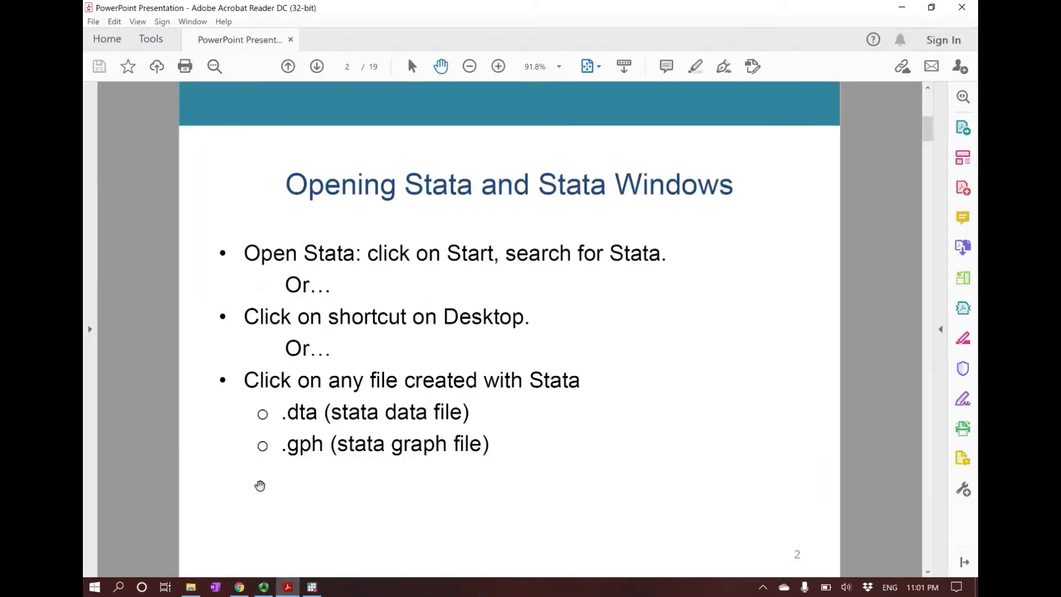
scroll(260, 486, "down", 1)
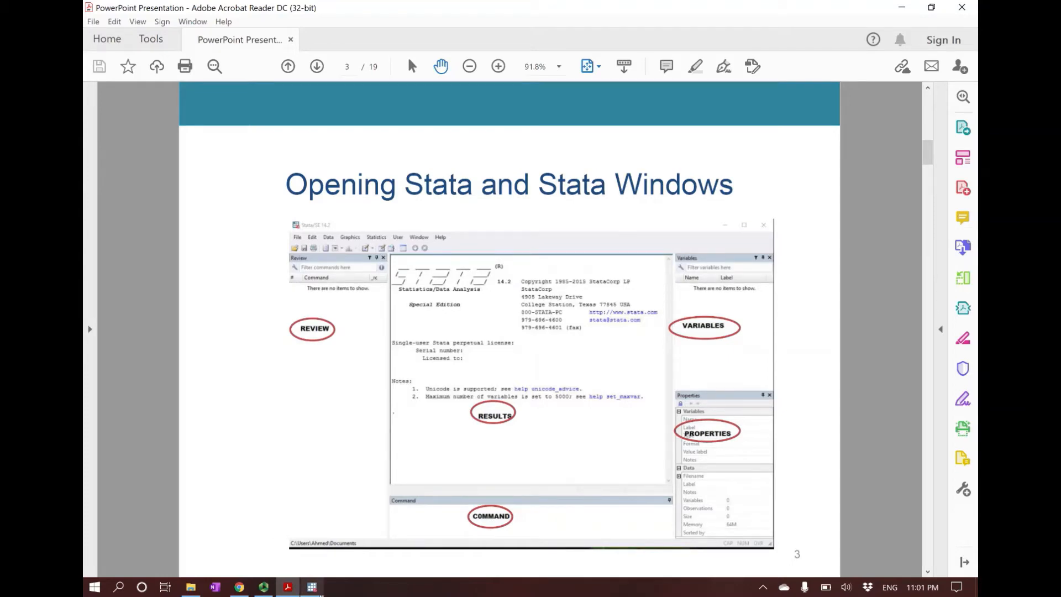
left_click(312, 587)
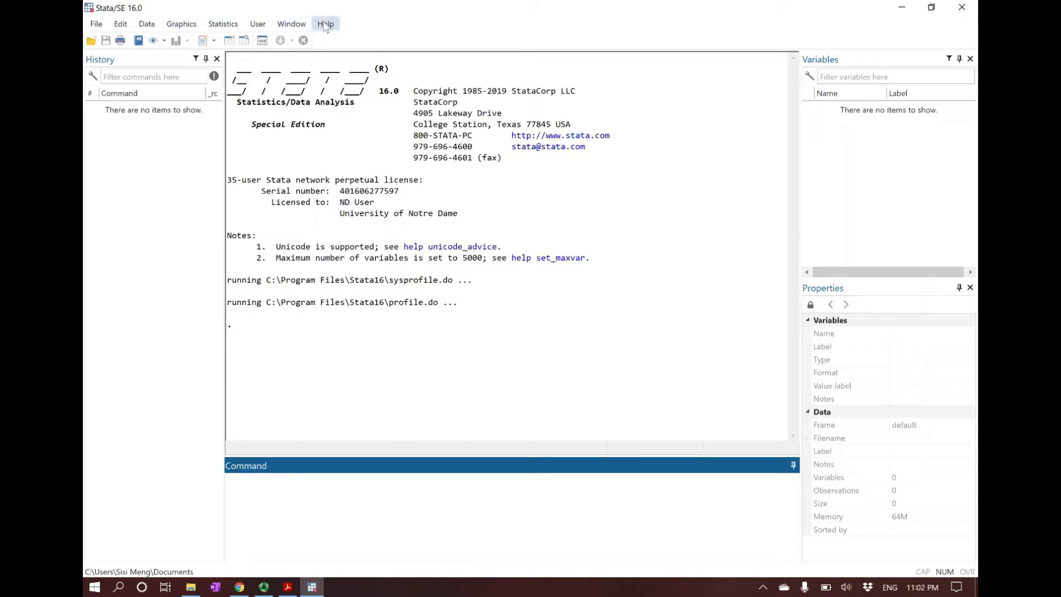
left_click(96, 27)
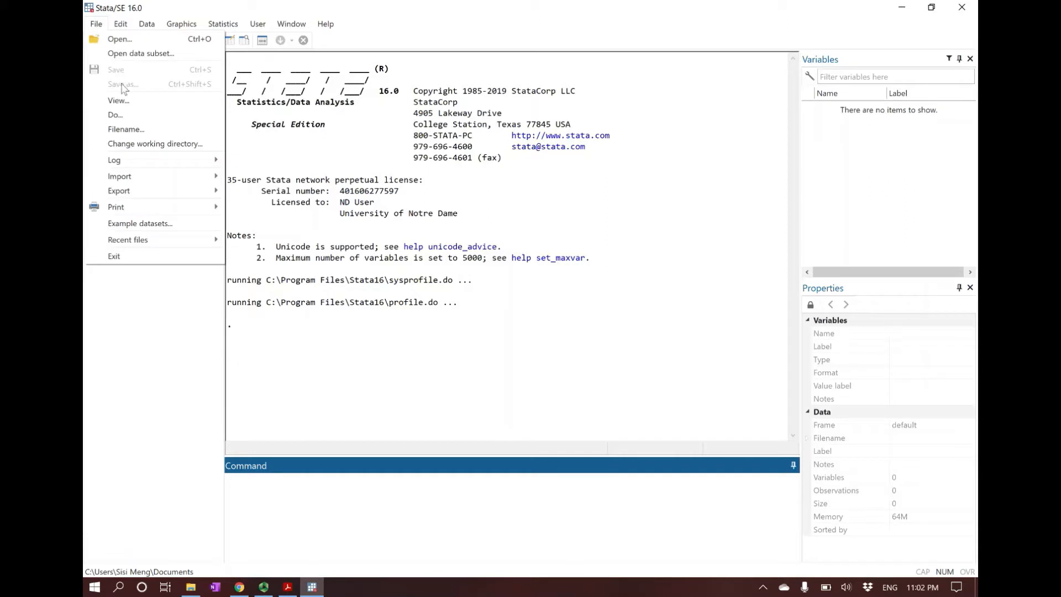
mouse_move(121, 191)
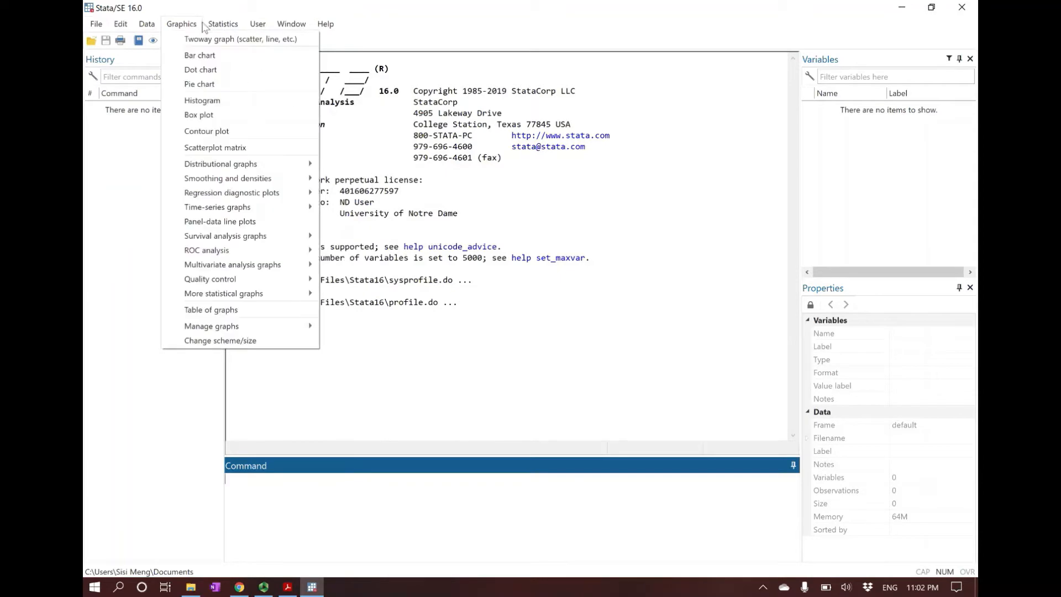
mouse_move(187, 23)
left_click(435, 14)
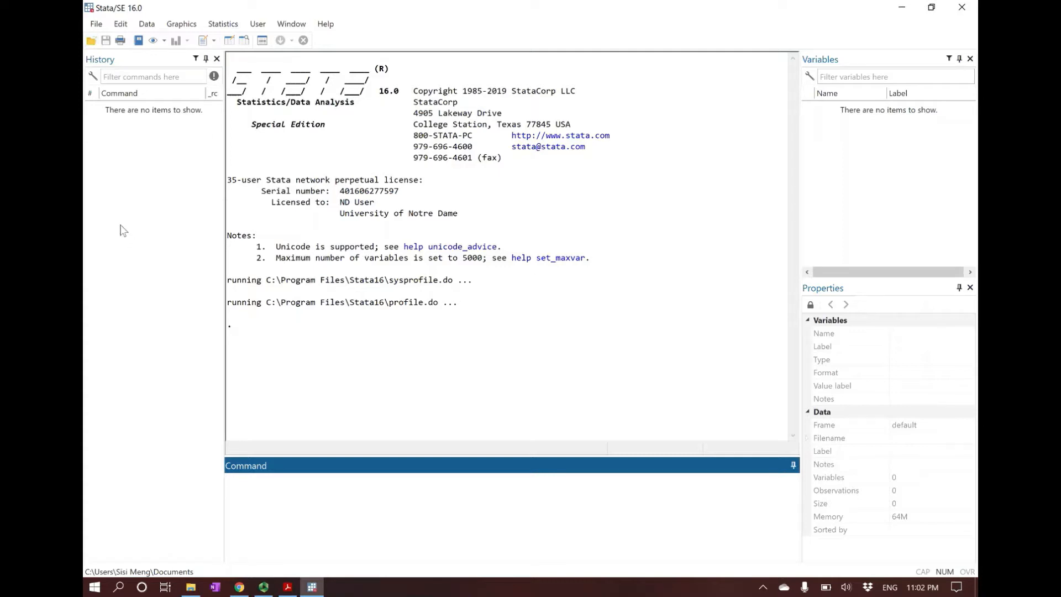
Step: Open the S1example dataset from the Session1 folder
left_click(91, 44)
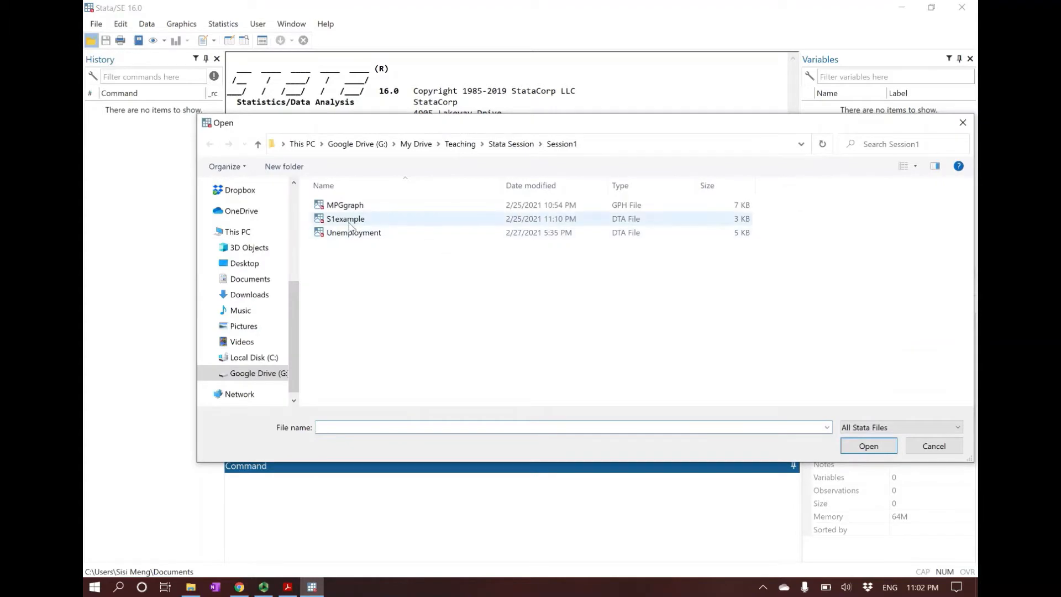
double_click(347, 219)
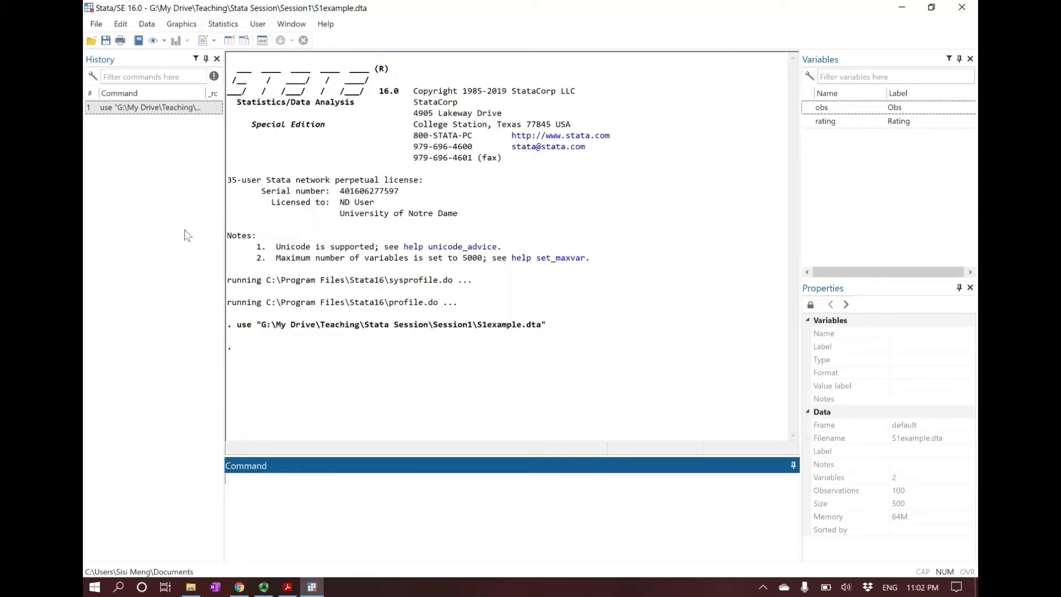
left_click(95, 28)
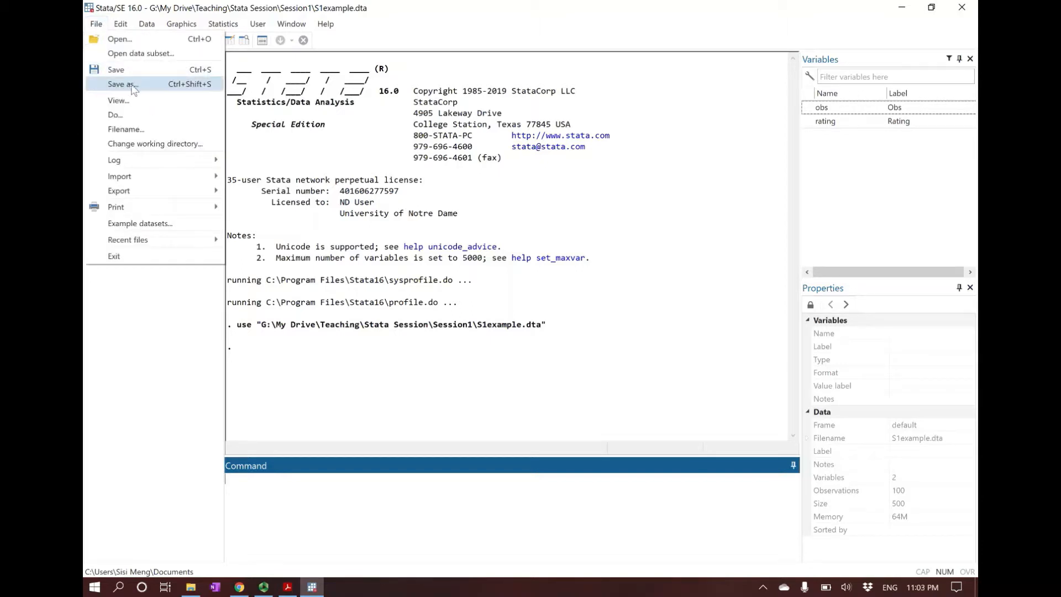
left_click(205, 3)
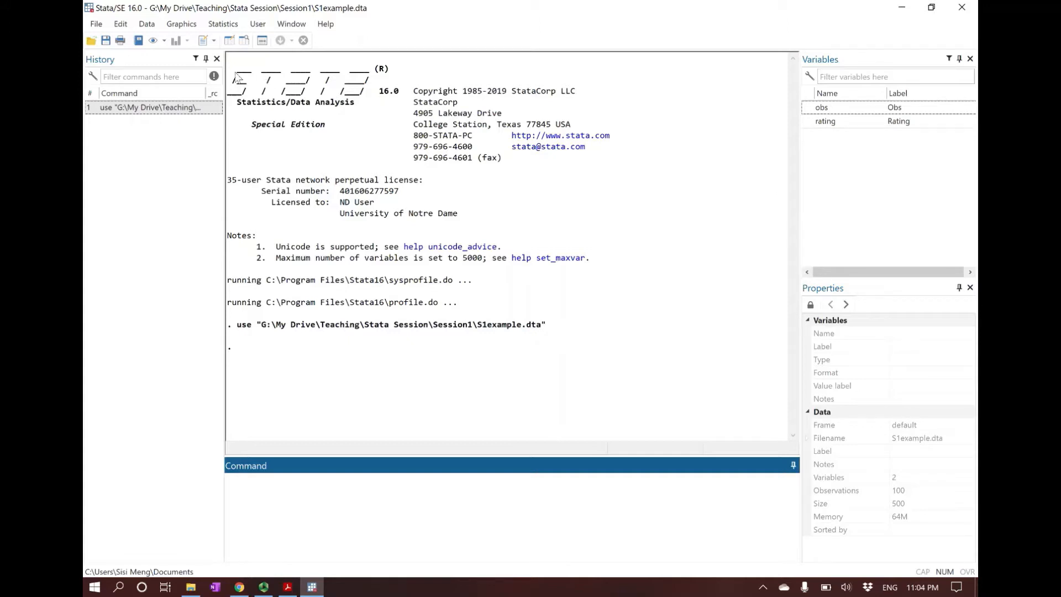
Step: View the S1example data in the Data Editor's browse mode and close the editor
left_click(244, 41)
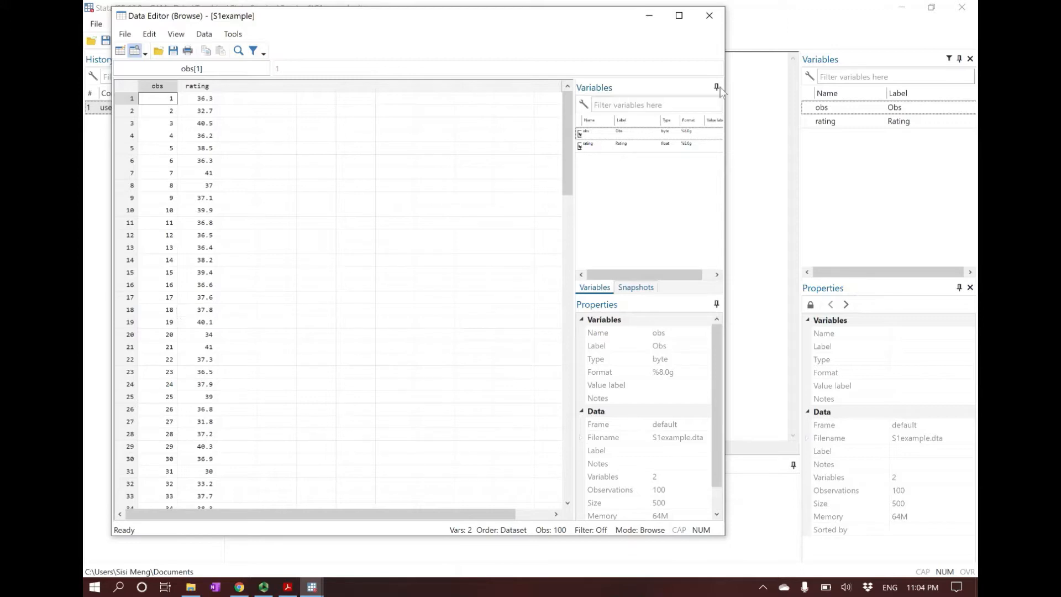
left_click(710, 16)
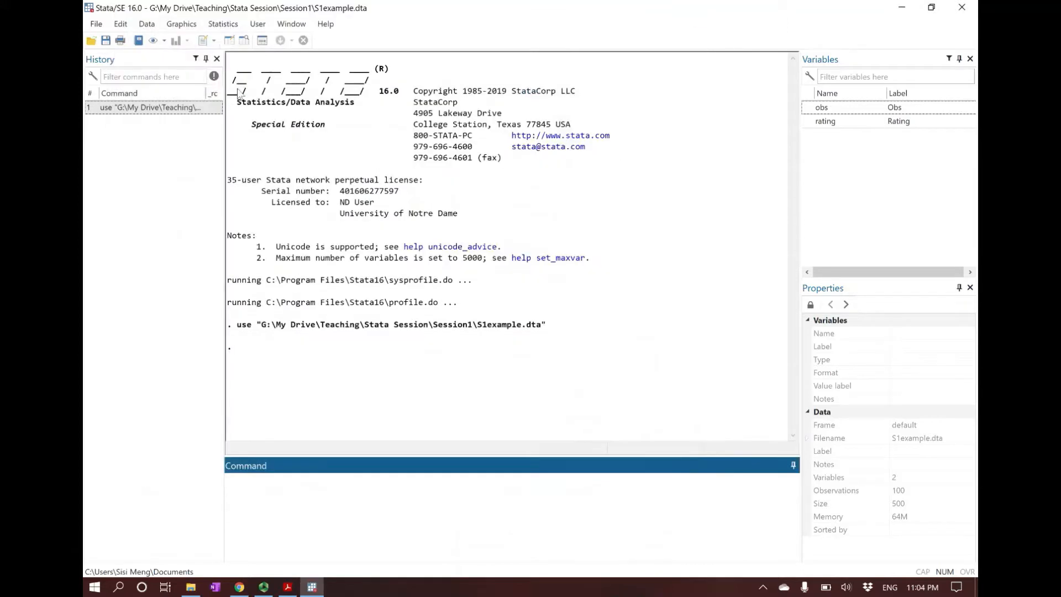
Step: Open the dataset in the Data Editor's edit mode, select the first-row cell of the empty column beside rating, and widen the editor window
left_click(231, 41)
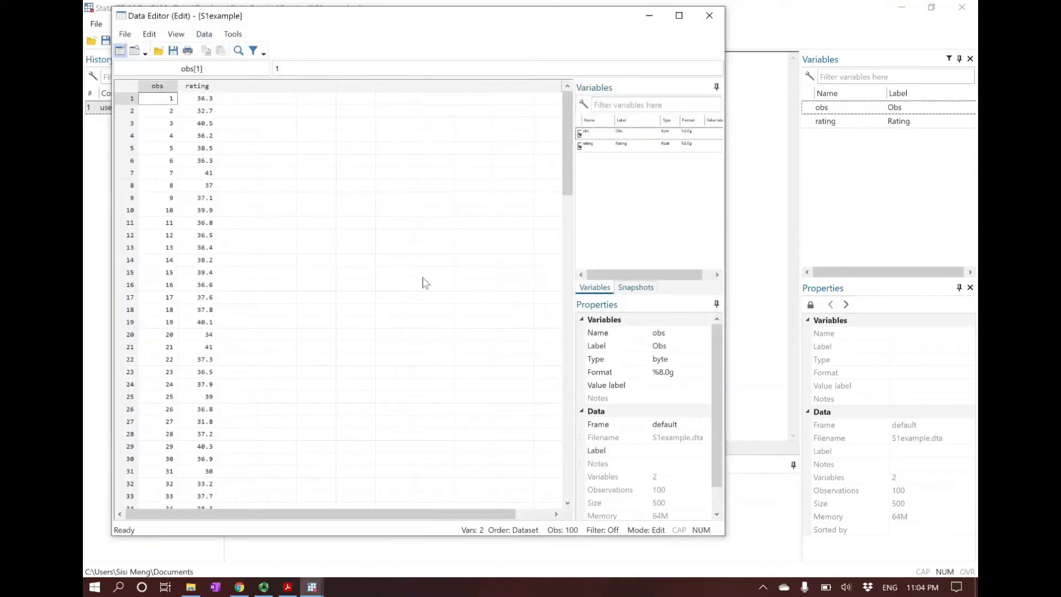
double_click(195, 161)
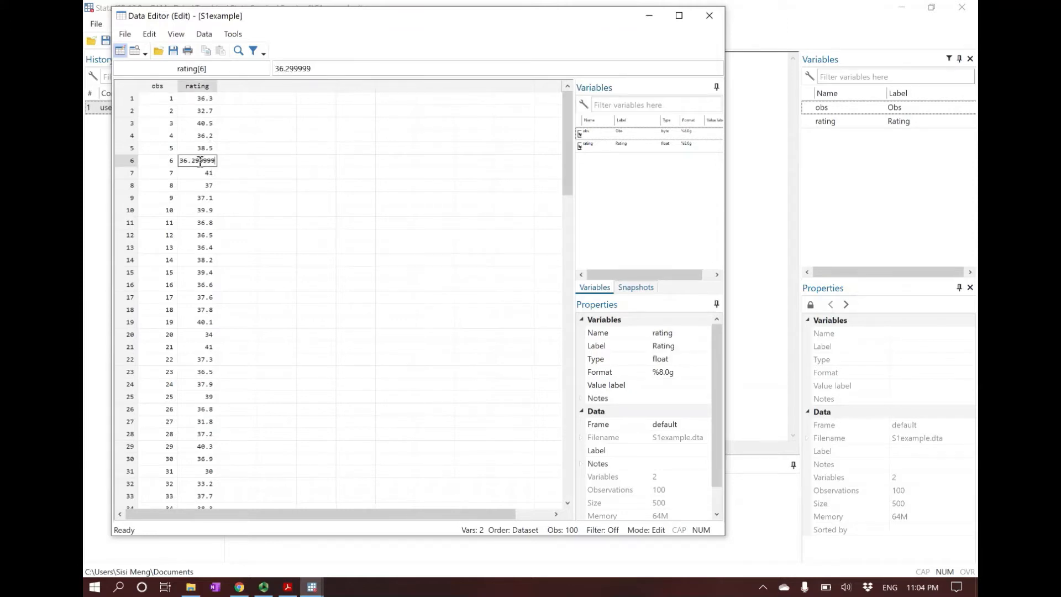
left_click(200, 187)
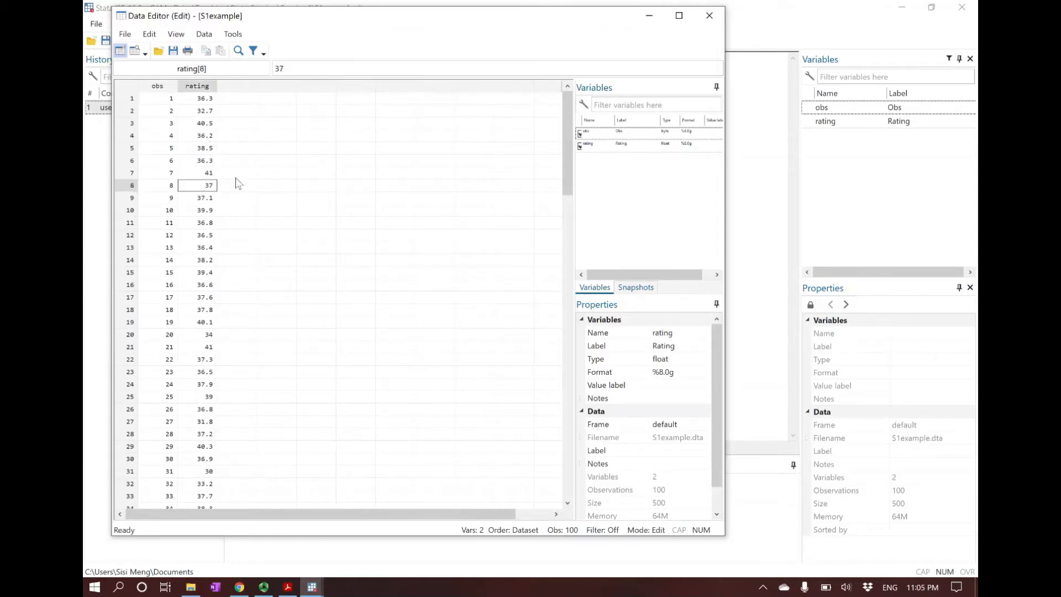
left_click(233, 100)
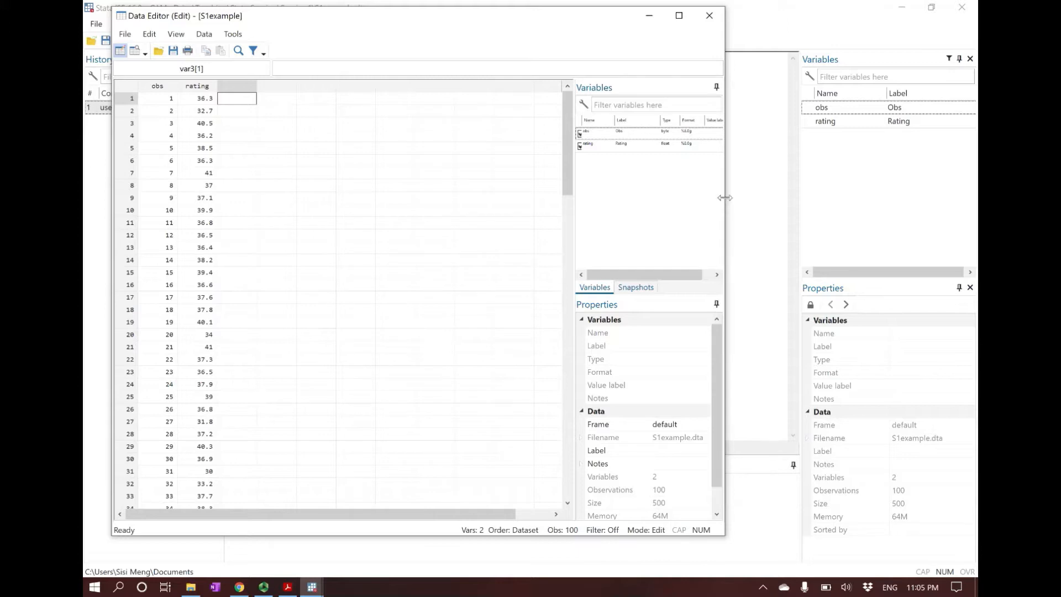
left_click_drag(725, 200, 777, 197)
left_click_drag(352, 22, 369, 27)
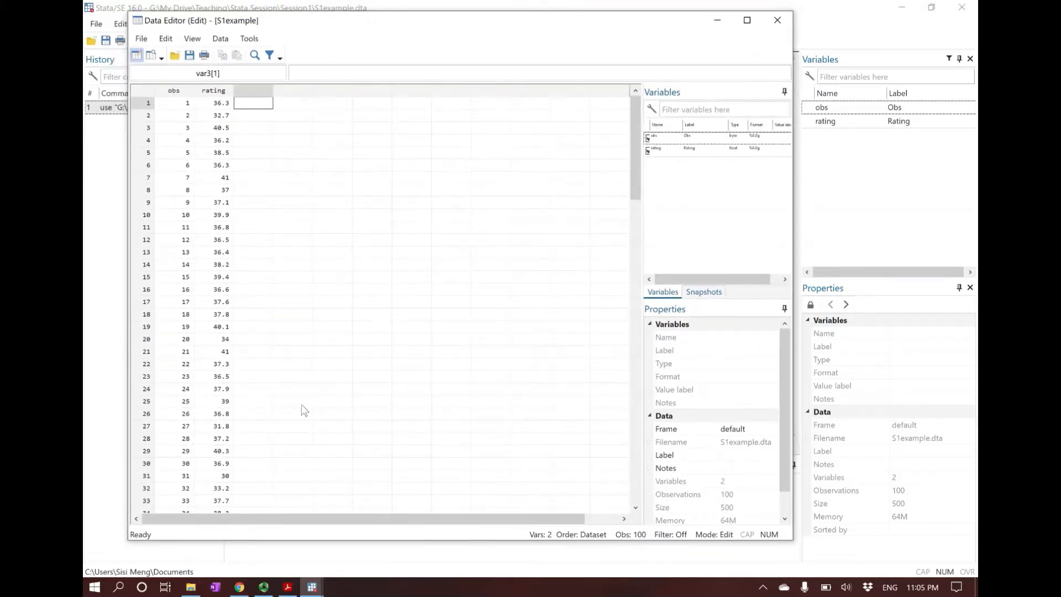
Step: Open the Chapter 2 data workbook in Excel and copy the rating column B1:B101, including its header, from Sheet2
left_click(191, 587)
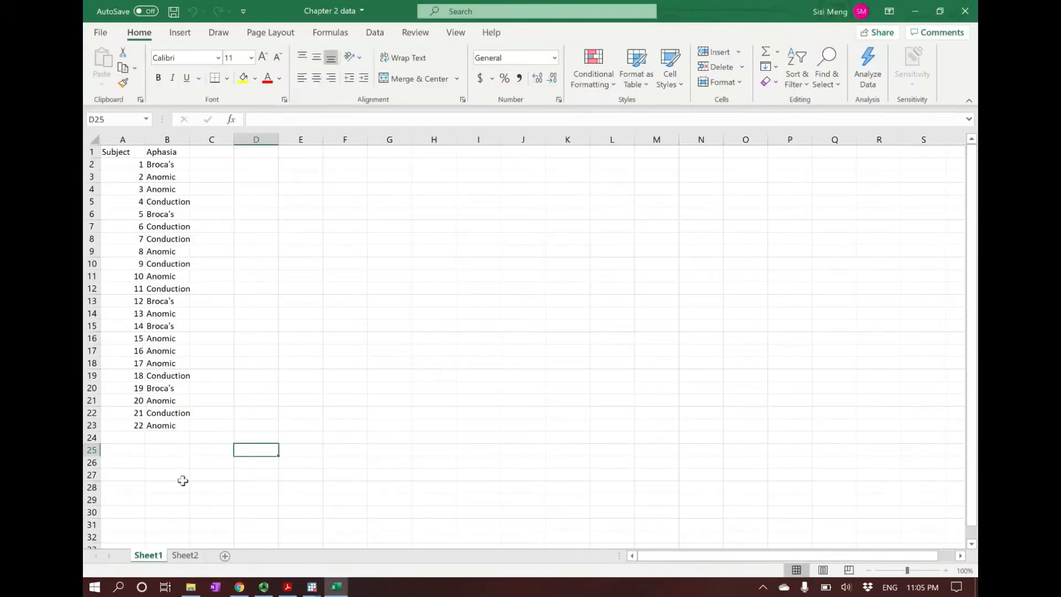
left_click(185, 555)
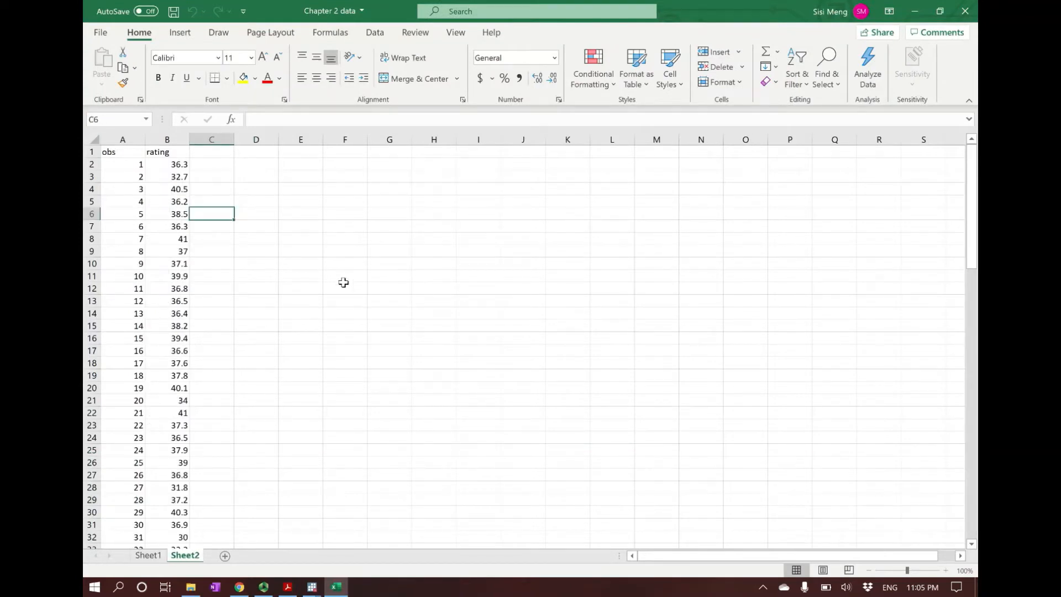
left_click_drag(166, 152, 177, 525)
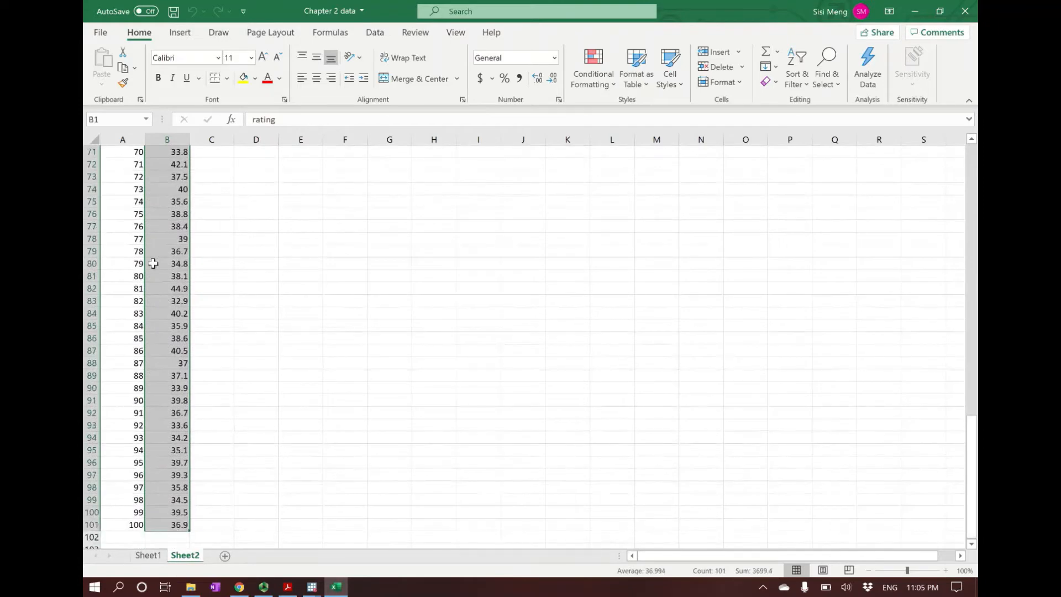
right_click(166, 188)
left_click(199, 206)
scroll(199, 206, "up", 20)
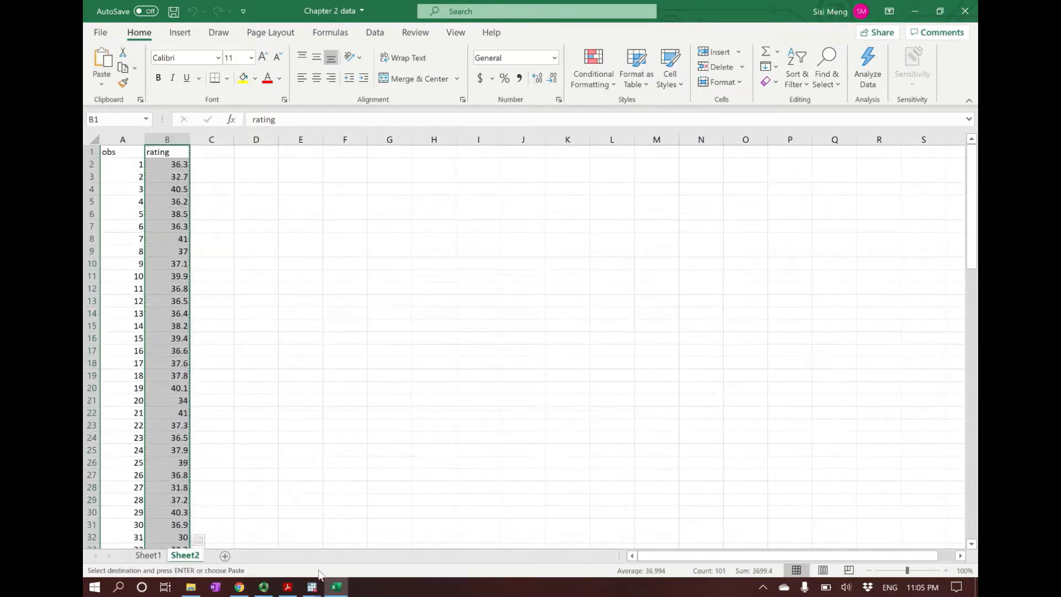
Step: Switch to Stata's Data Editor and paste the copied rating column into the empty third column, treating the first row as variable names
mouse_move(312, 586)
left_click(370, 550)
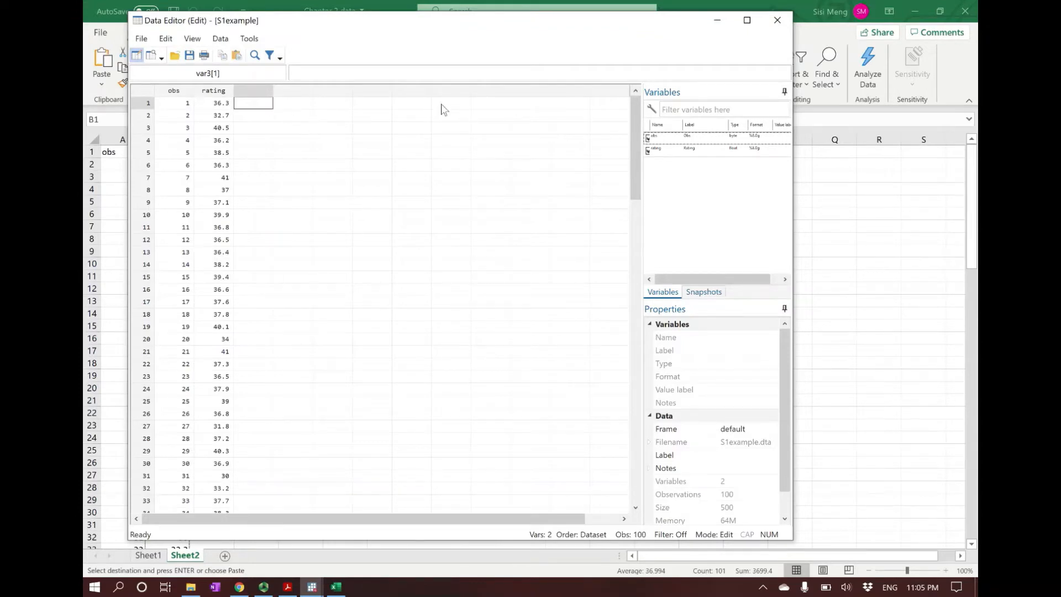
right_click(258, 107)
left_click(281, 121)
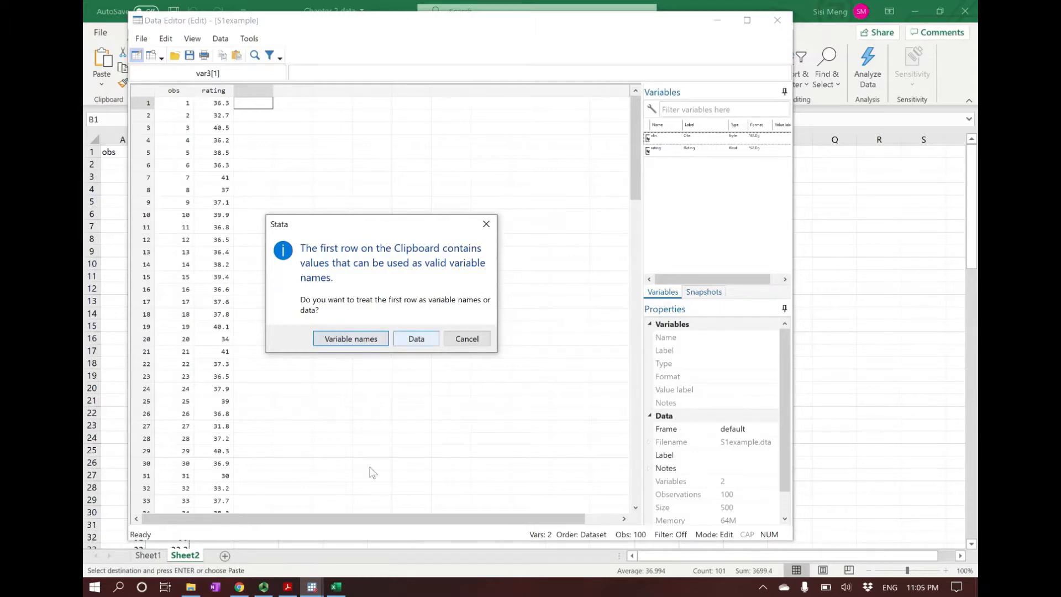
left_click(336, 587)
left_click(164, 151)
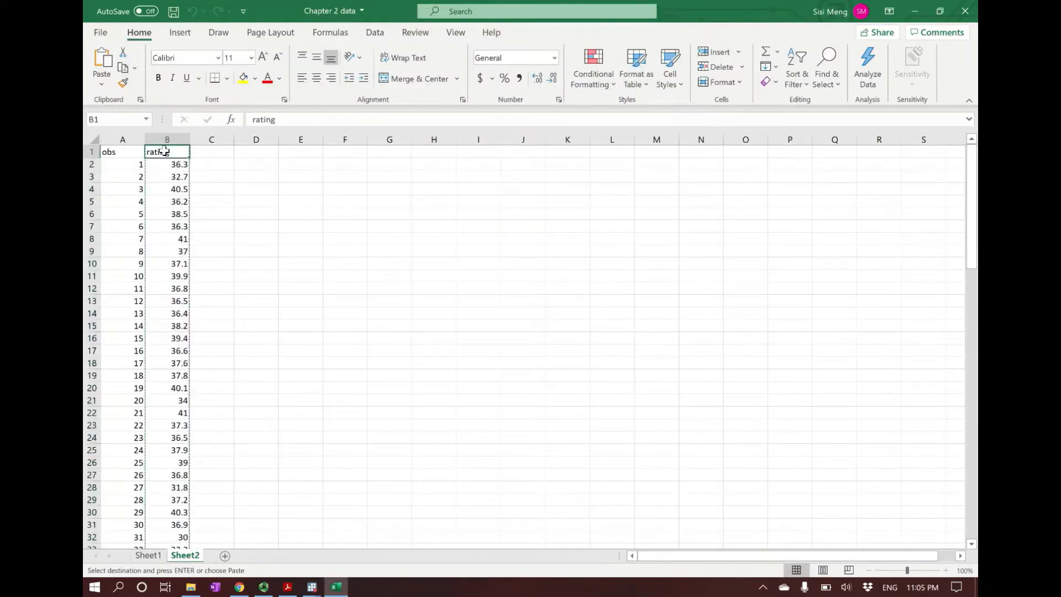
mouse_move(312, 586)
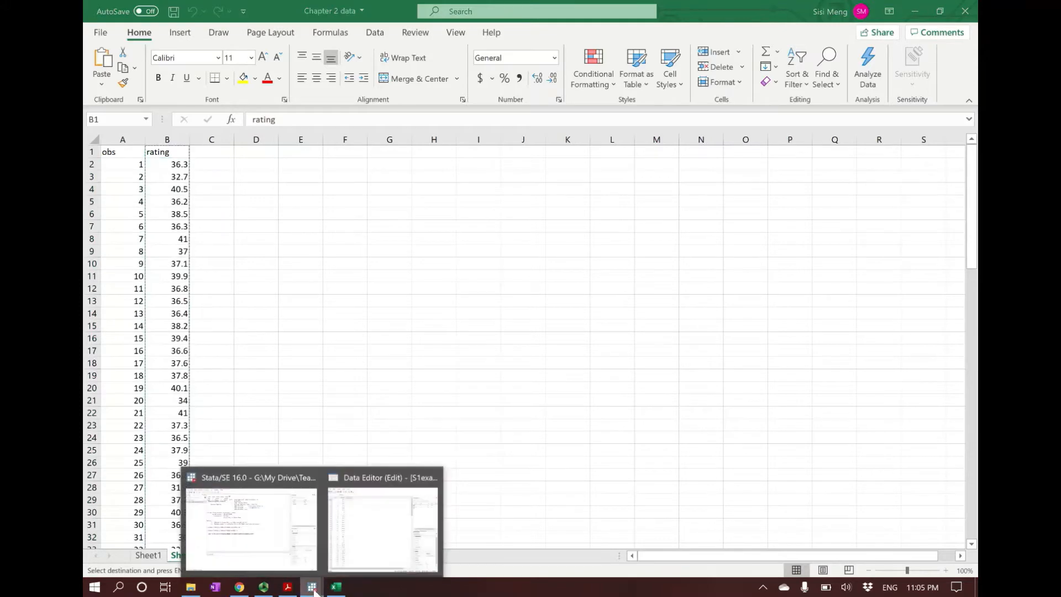
left_click(362, 557)
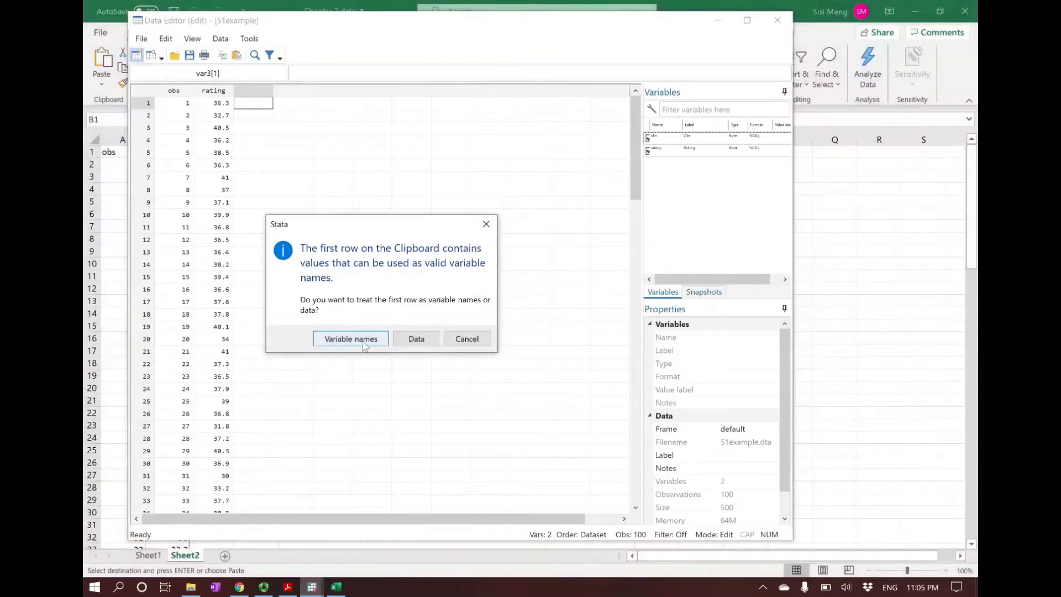
left_click(364, 342)
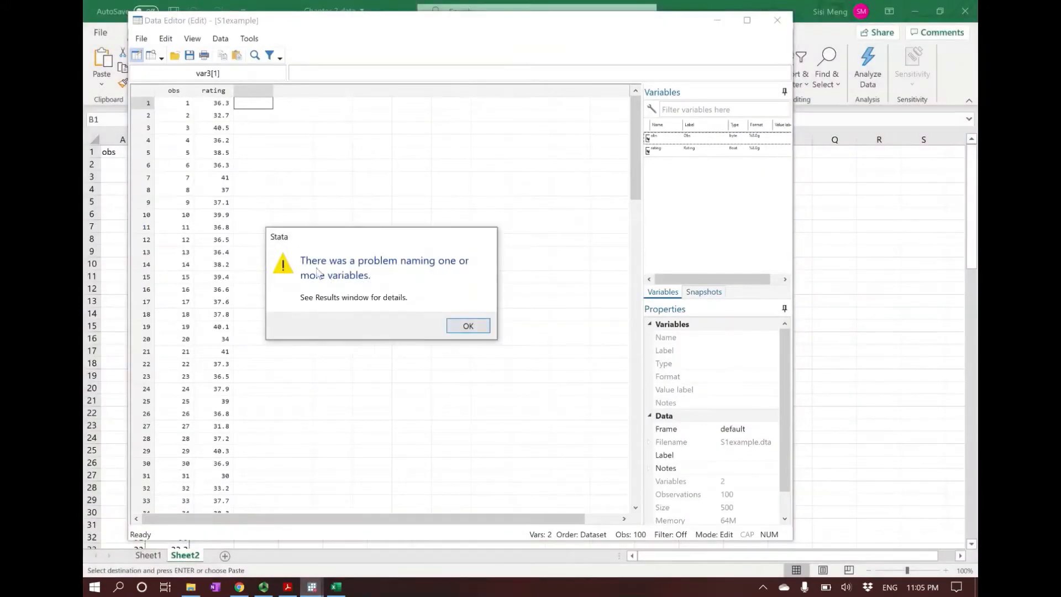
left_click(336, 587)
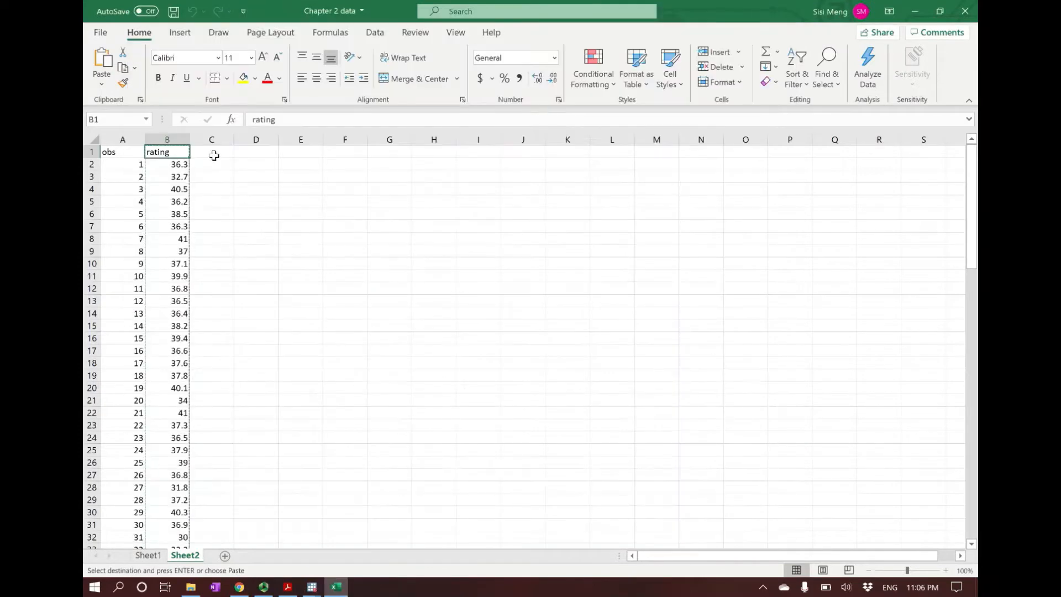
left_click(336, 586)
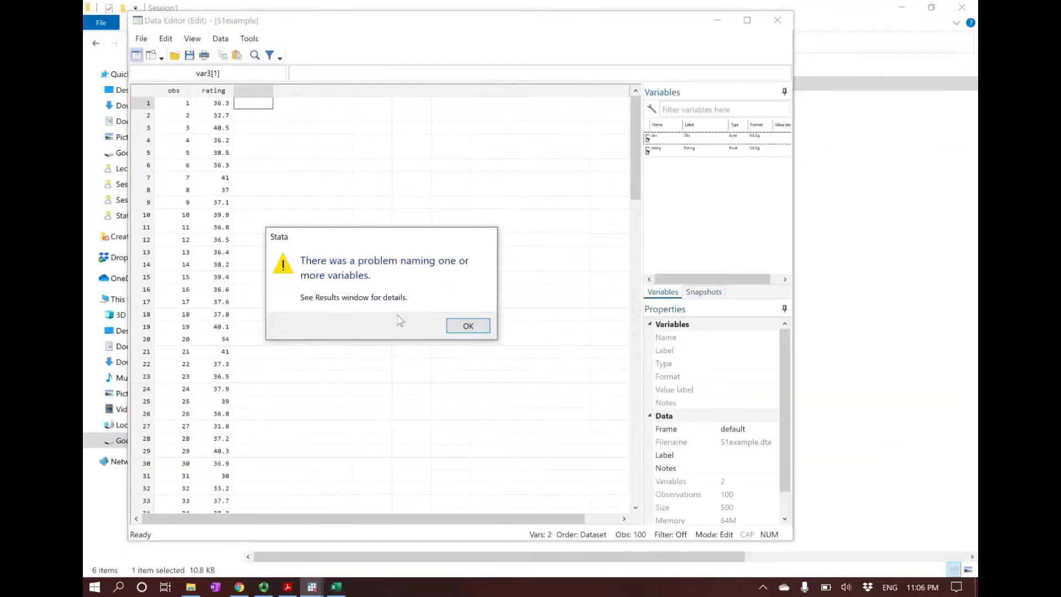
left_click(461, 330)
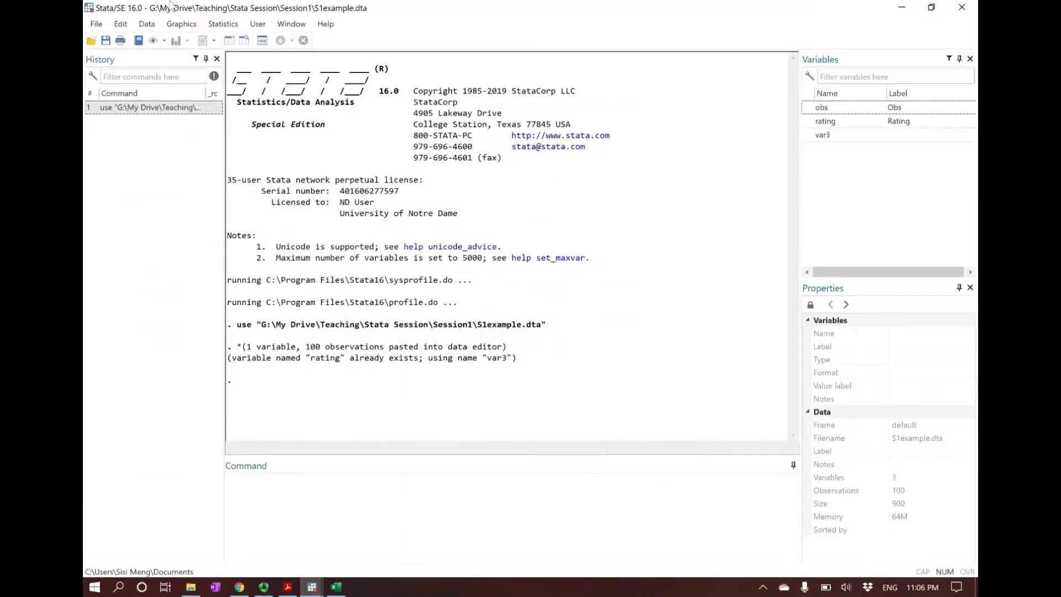
Step: Reopen the Data Editor in edit mode, select the pasted var3 column to view it, and close the editor
left_click(229, 41)
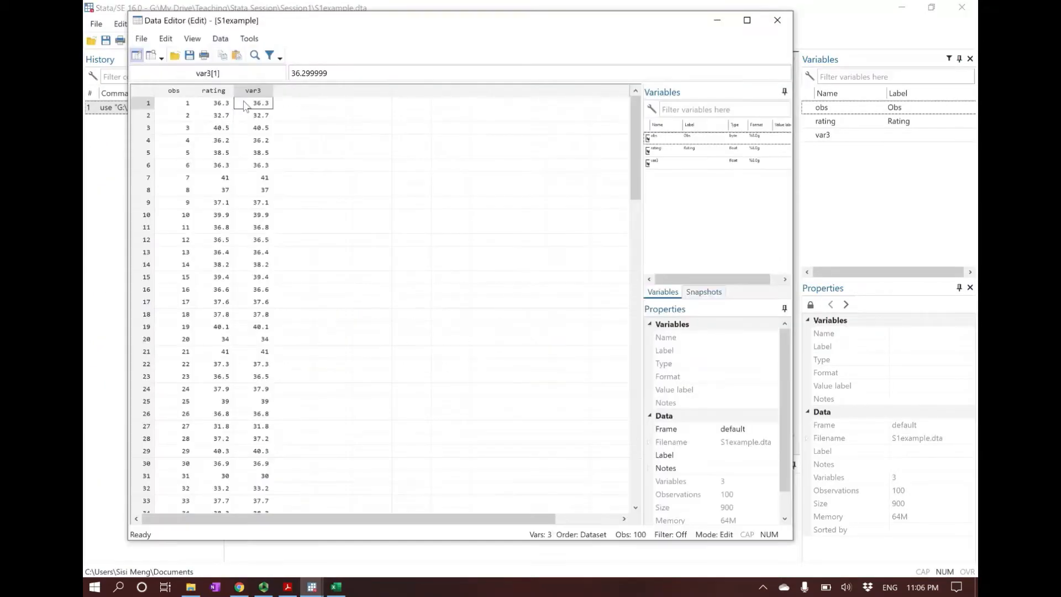
left_click(252, 93)
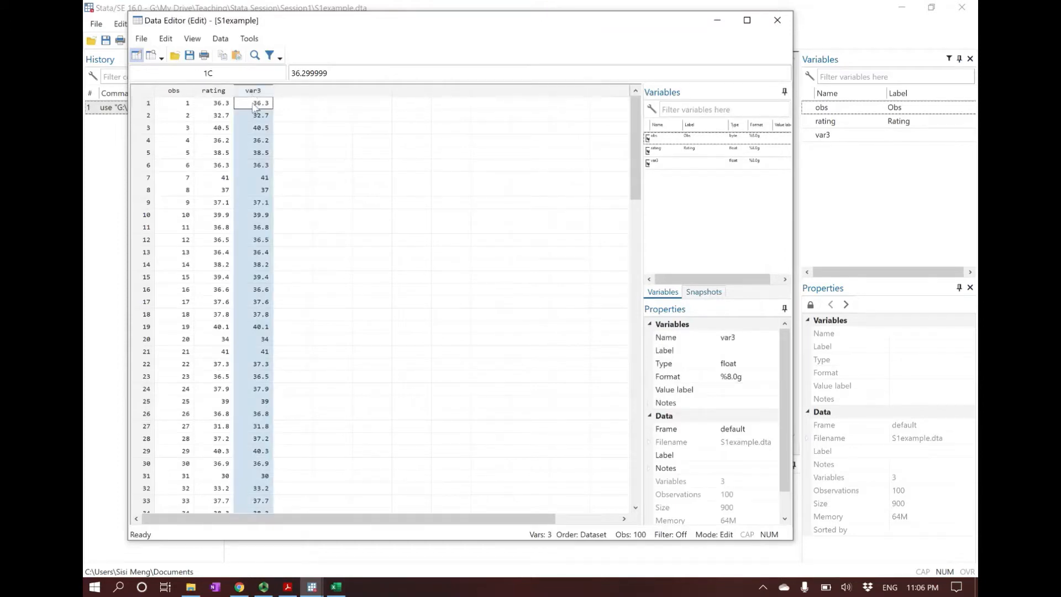
left_click(777, 20)
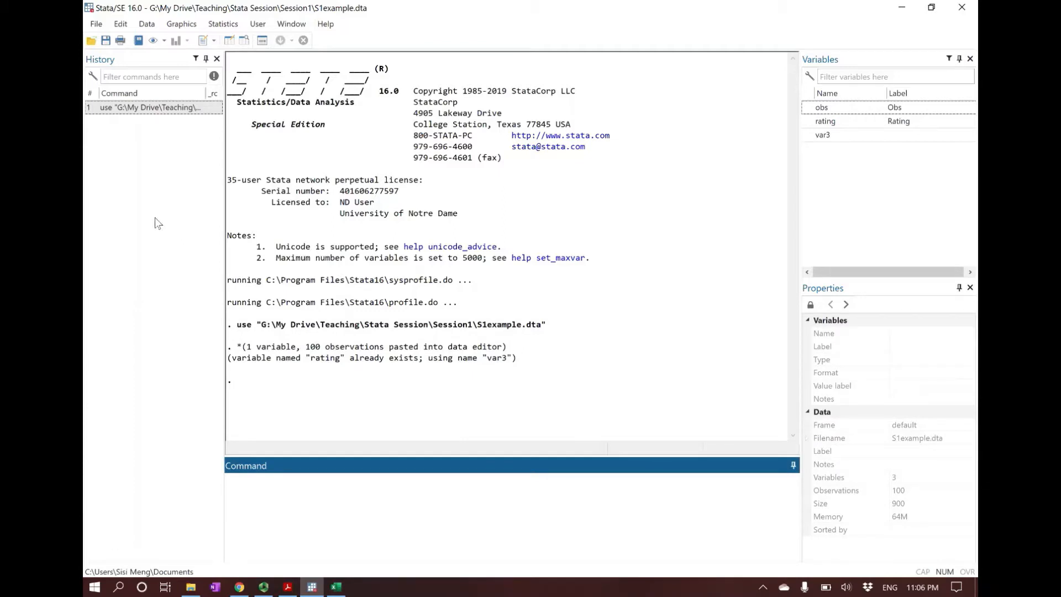
left_click(105, 44)
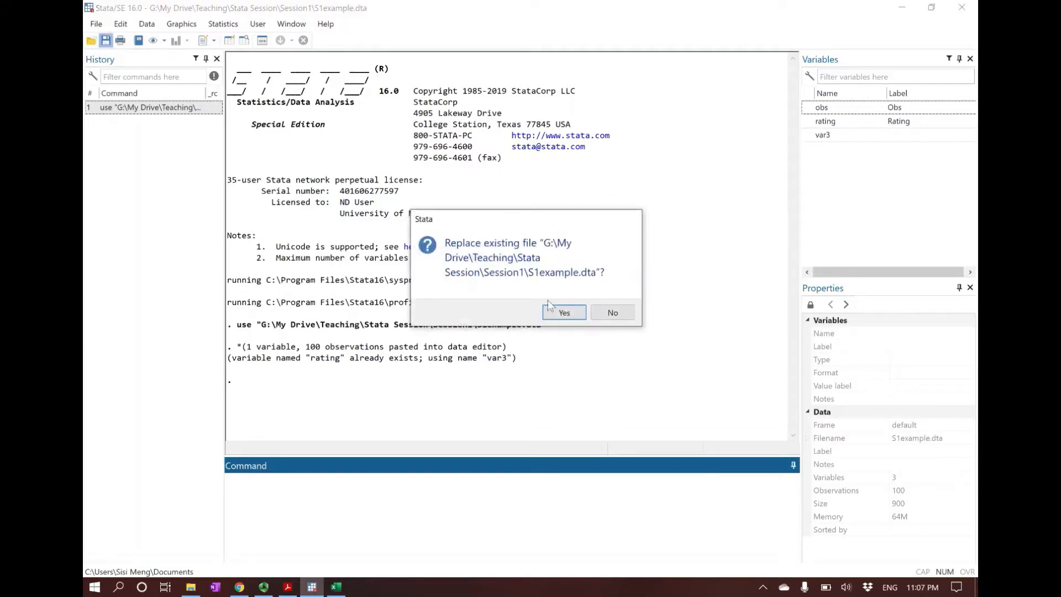
left_click(615, 311)
left_click(96, 26)
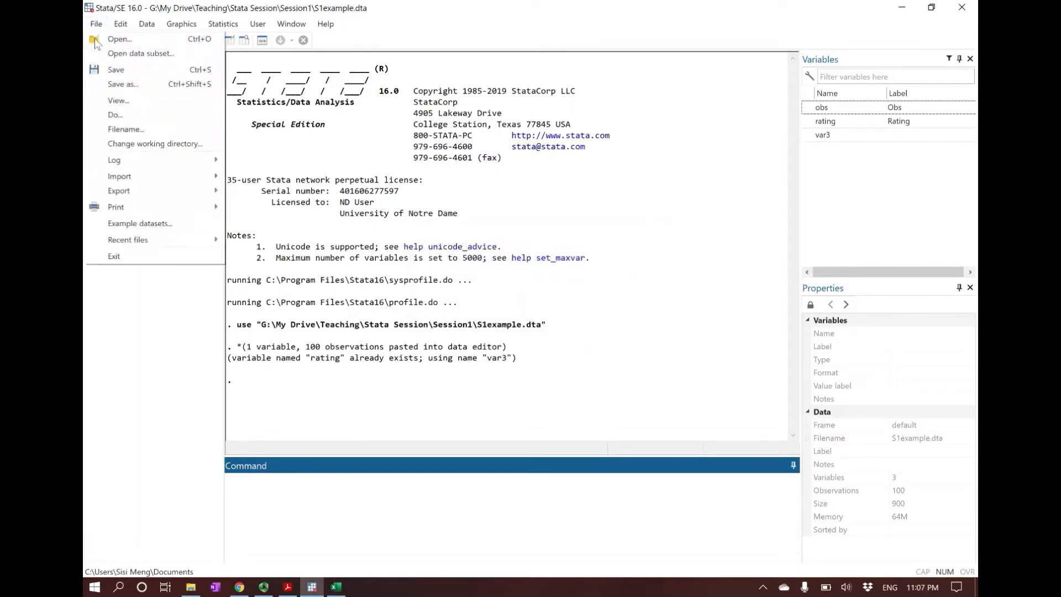
left_click(116, 86)
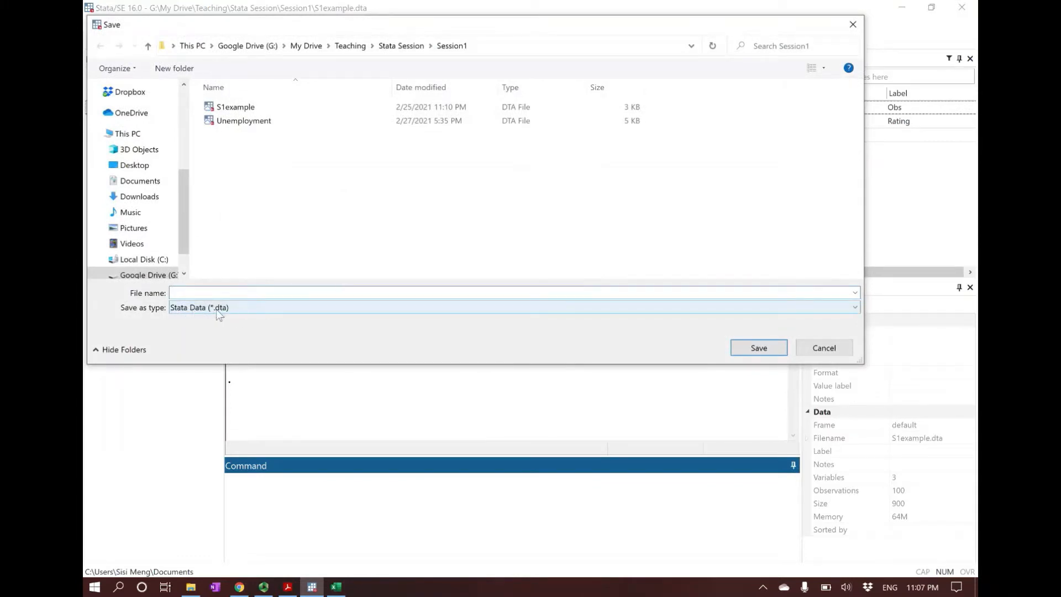
left_click(818, 348)
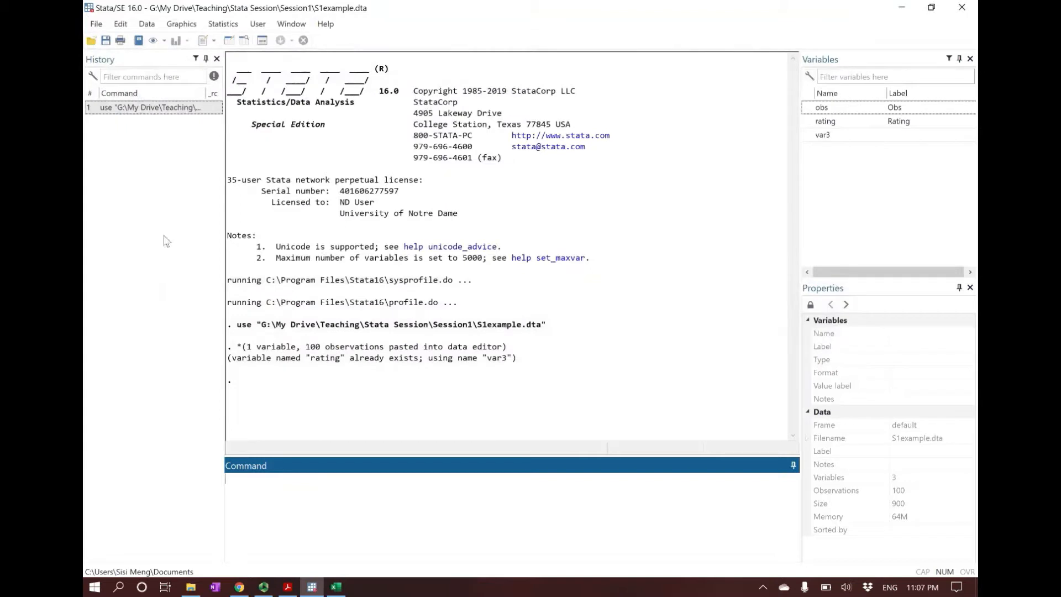
Step: Start exporting the data to an Excel spreadsheet and set the output file to Chapter2rating in the Session1 folder
left_click(97, 25)
mouse_move(181, 195)
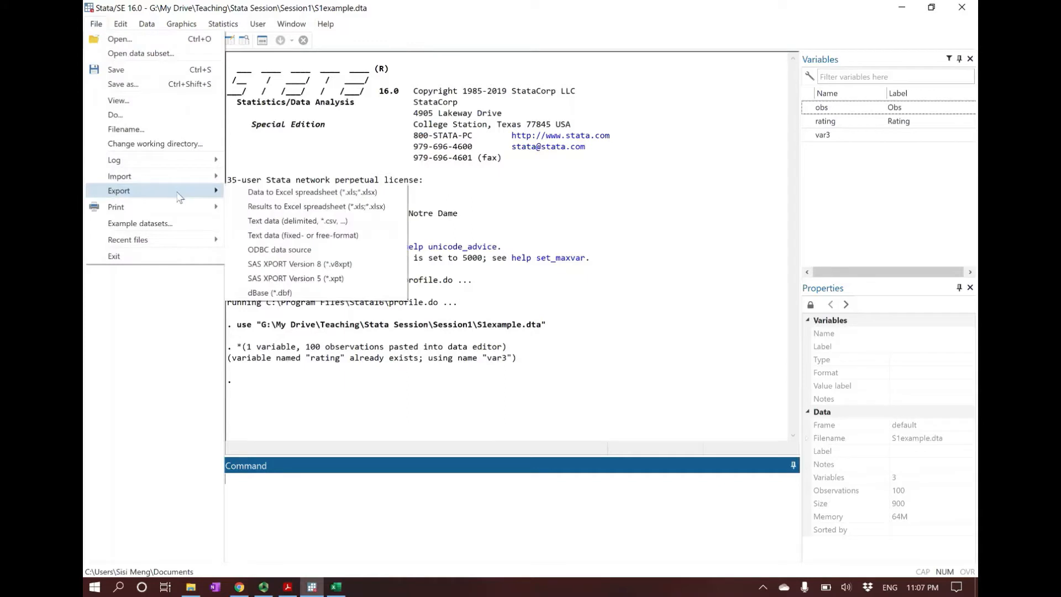
left_click(314, 194)
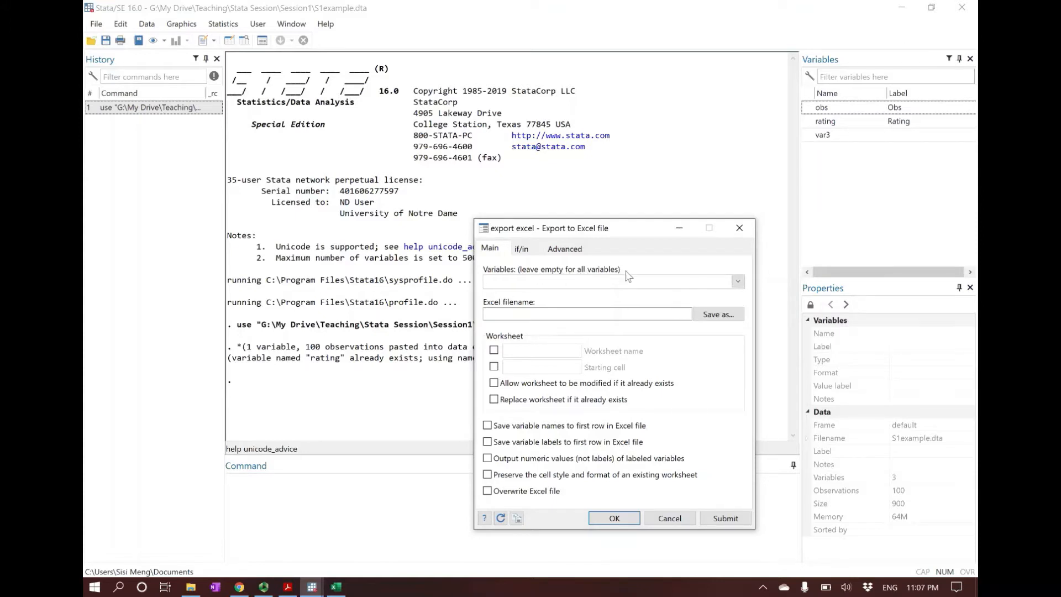
left_click(720, 315)
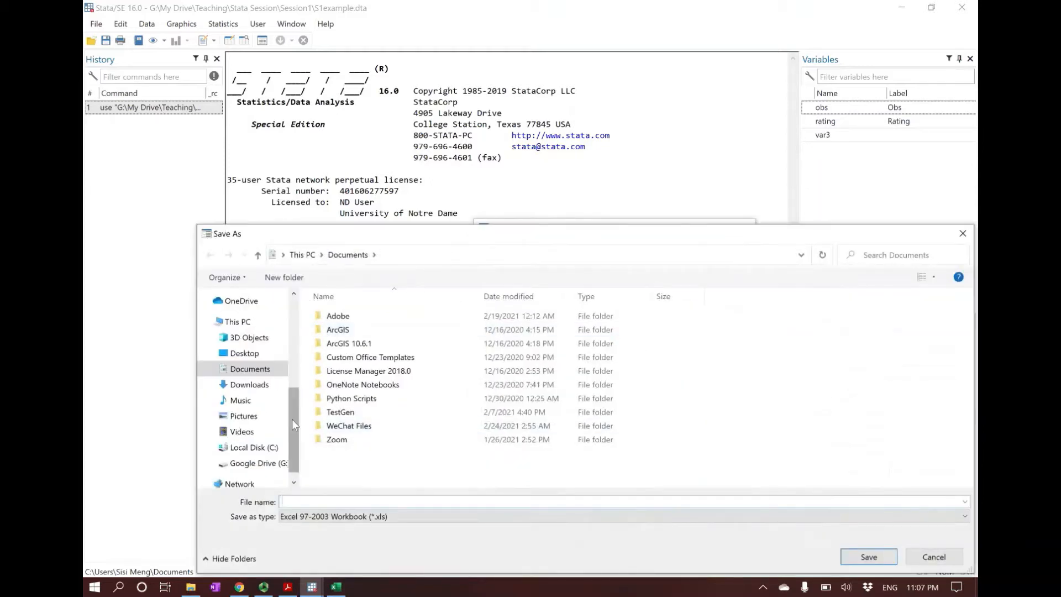
left_click_drag(292, 410, 293, 346)
left_click(251, 374)
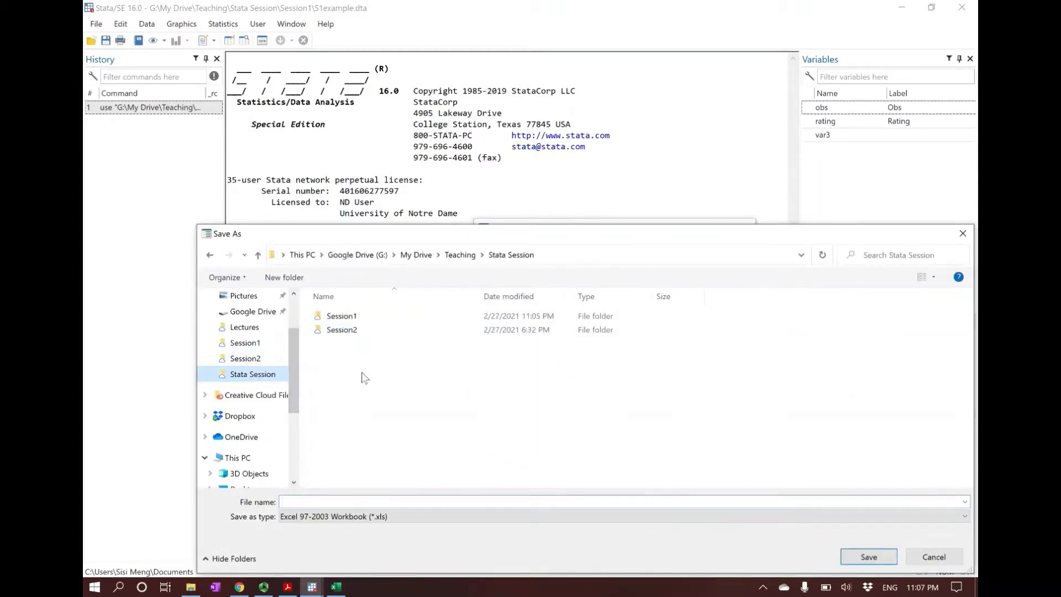
double_click(346, 318)
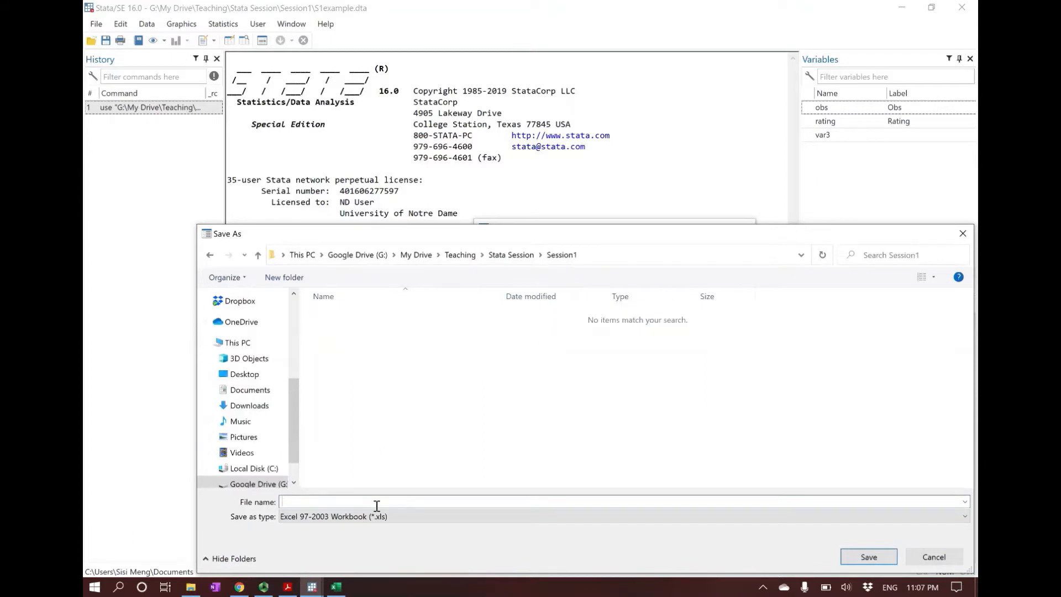
type("Chapter")
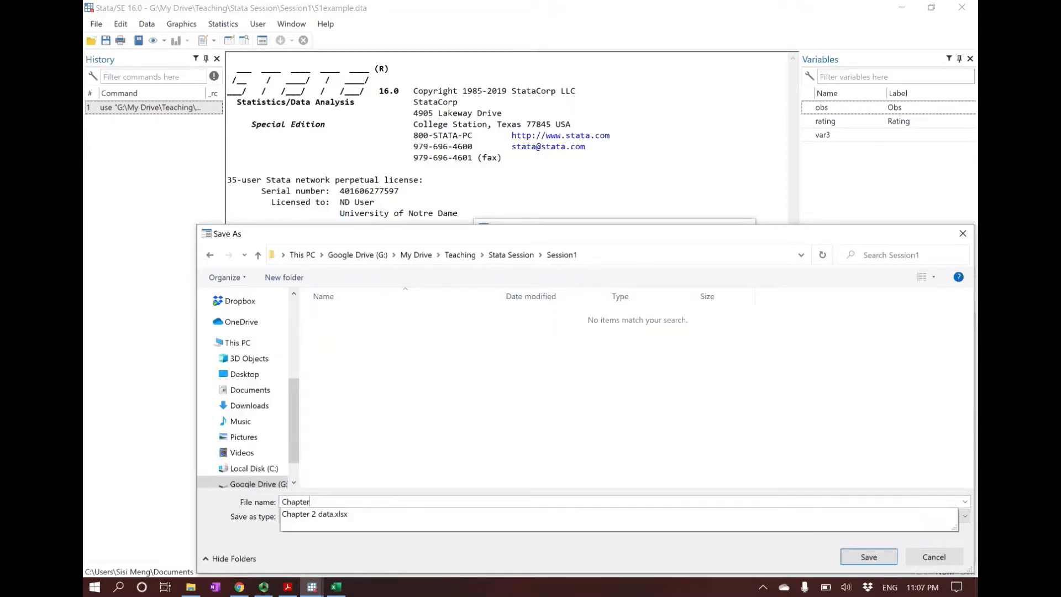
type("2ra")
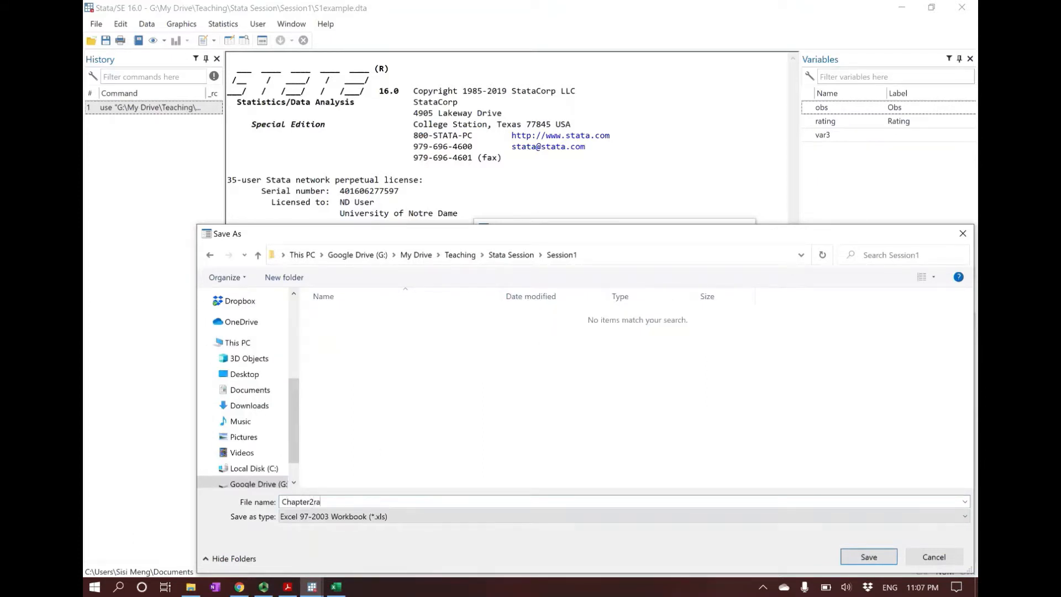
type("ting")
left_click(865, 556)
Step: Enable saving variable names to the first row of the Excel file and run the export
left_click_drag(608, 227, 531, 146)
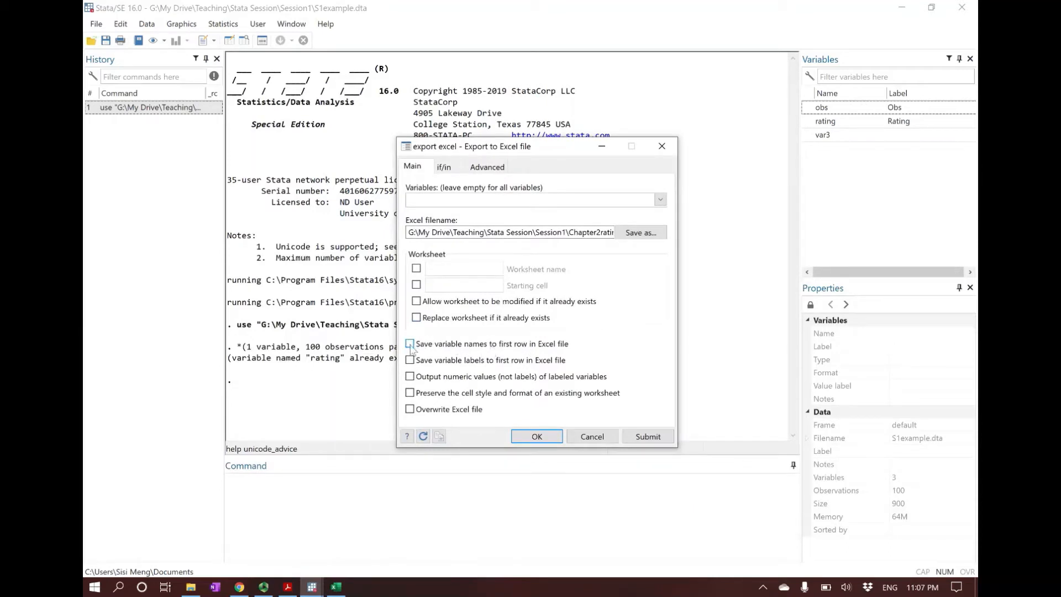
left_click(410, 344)
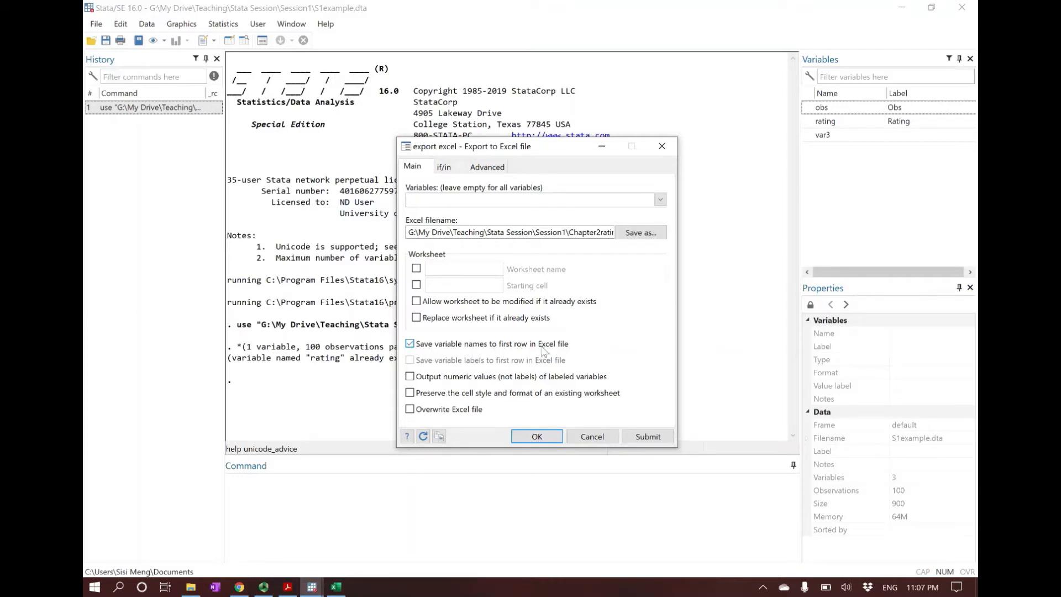
left_click(537, 437)
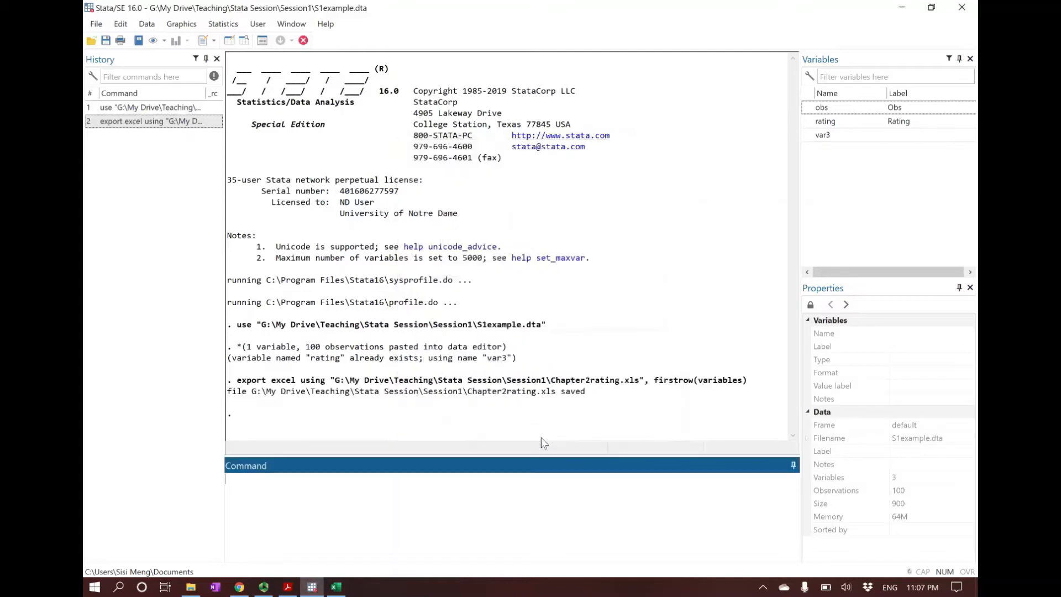
Step: Examine the export excel command and its output line in the Results window
left_click_drag(239, 379, 672, 374)
left_click_drag(764, 379, 242, 388)
left_click(242, 391)
Step: Open the exported Chapter2rating workbook from the Session1 folder in Excel, inspect its rating and var3 columns, and close it
left_click(190, 587)
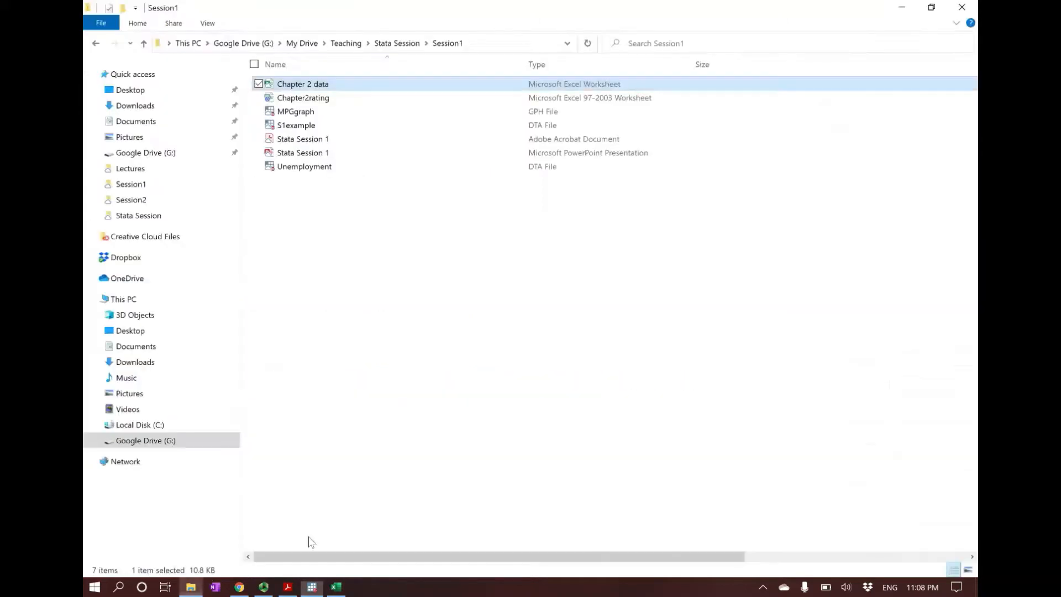
double_click(303, 98)
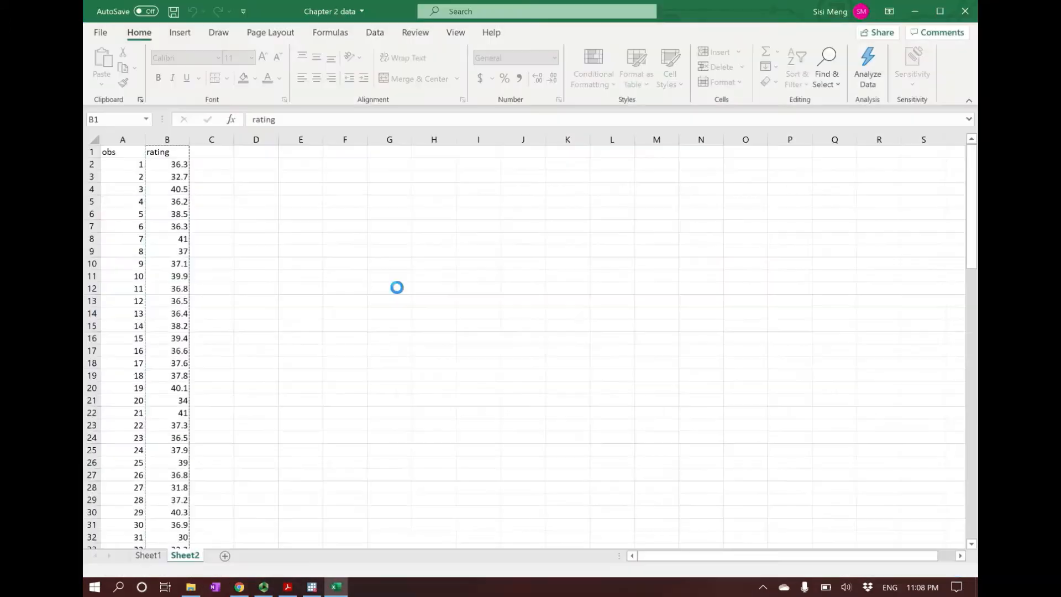
left_click(165, 149)
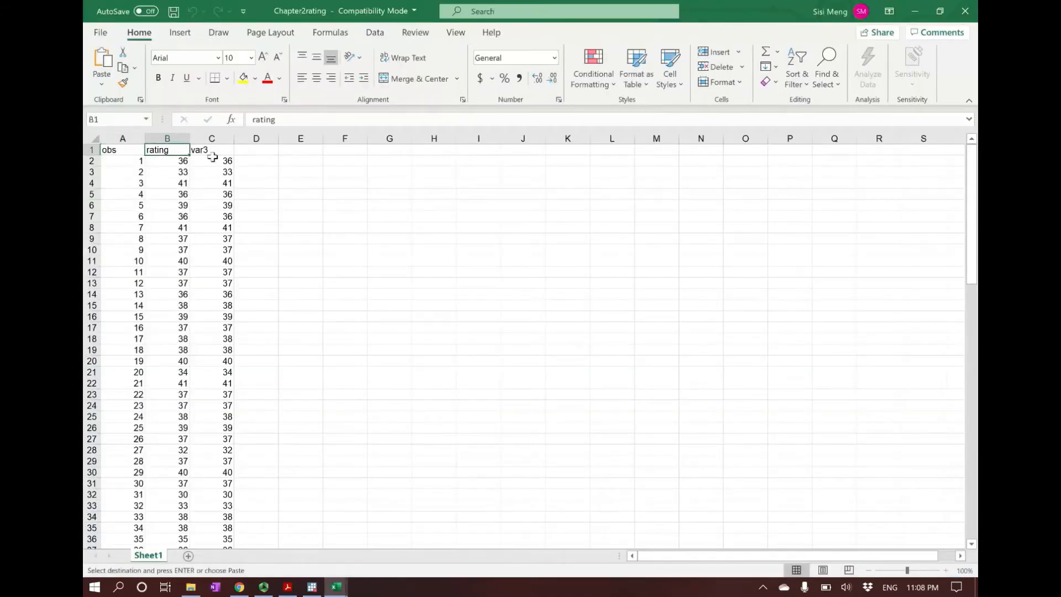
left_click(216, 161)
left_click(216, 250)
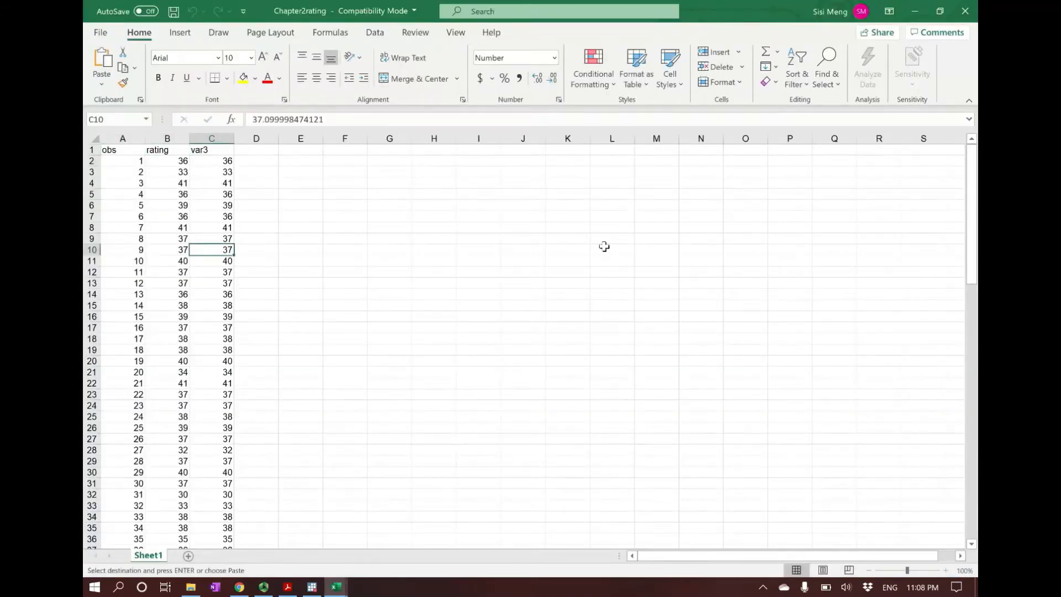
left_click(965, 11)
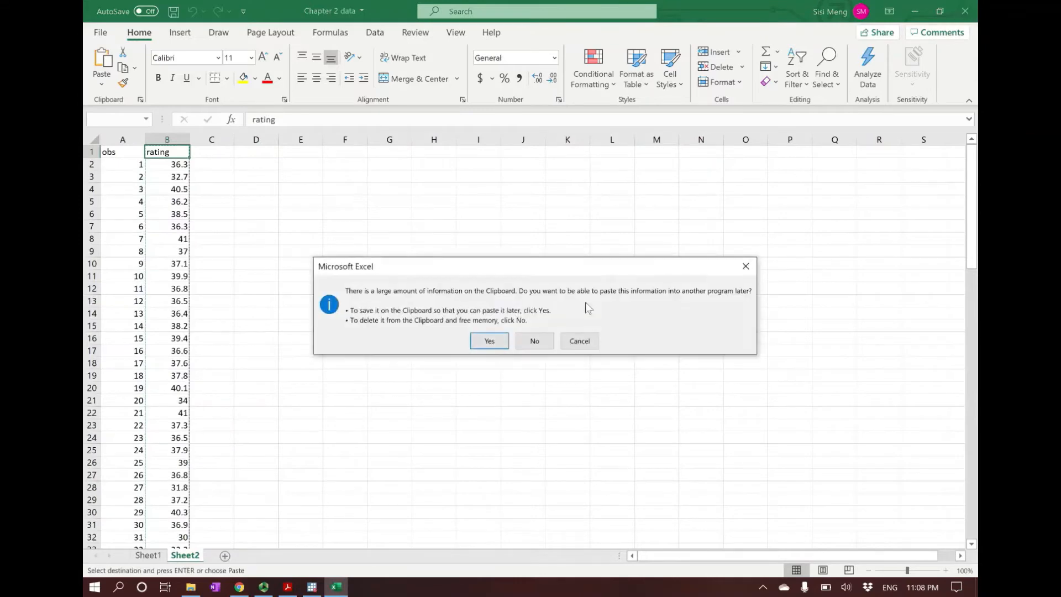
left_click(748, 266)
Step: Return to Stata and launch a second instance of StataSE 16 (64-bit)
left_click(314, 593)
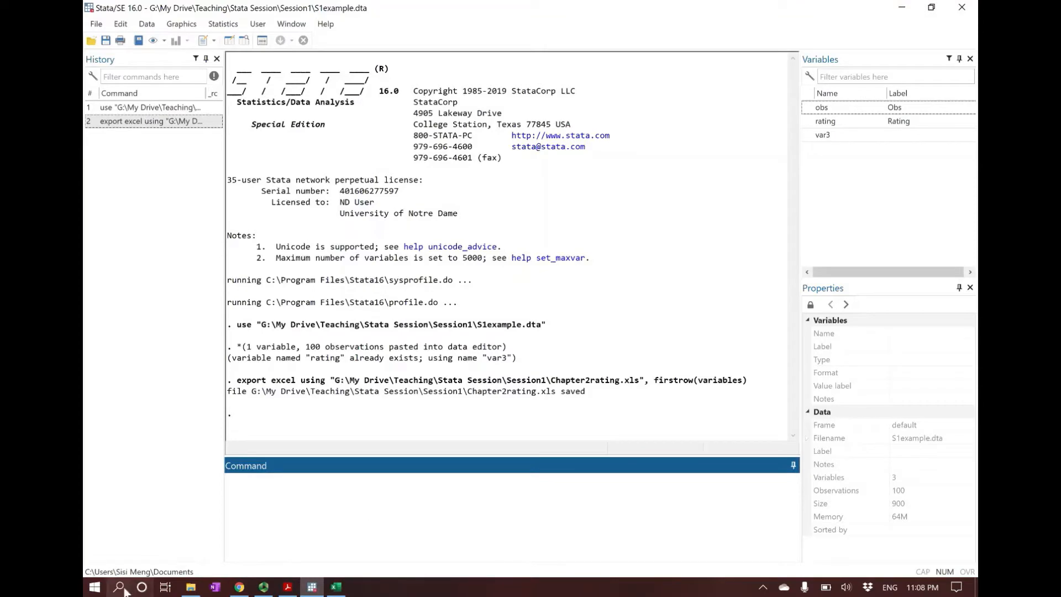
left_click(93, 586)
type("sta")
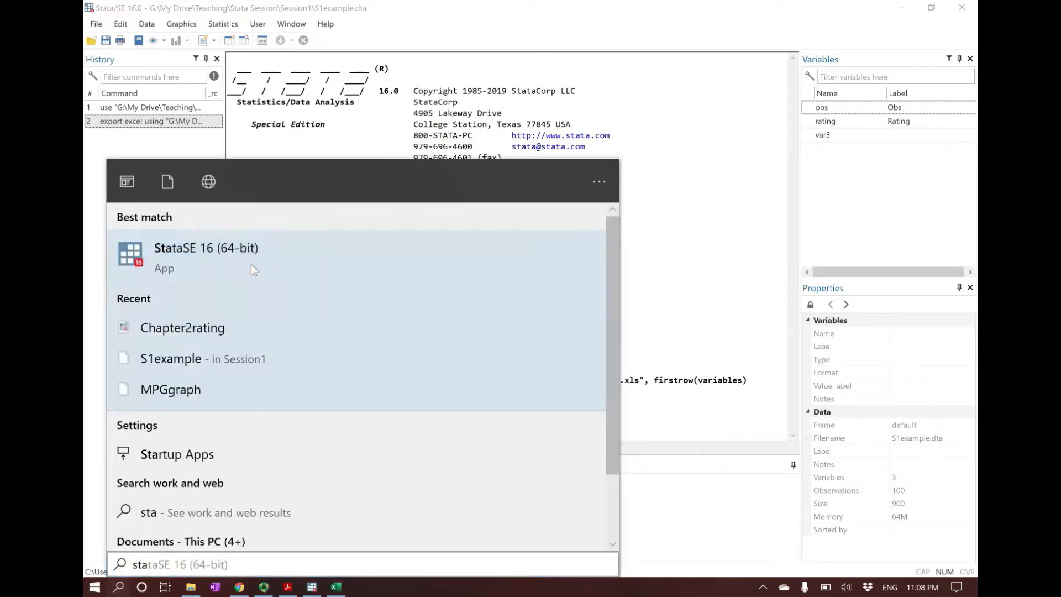
left_click(251, 264)
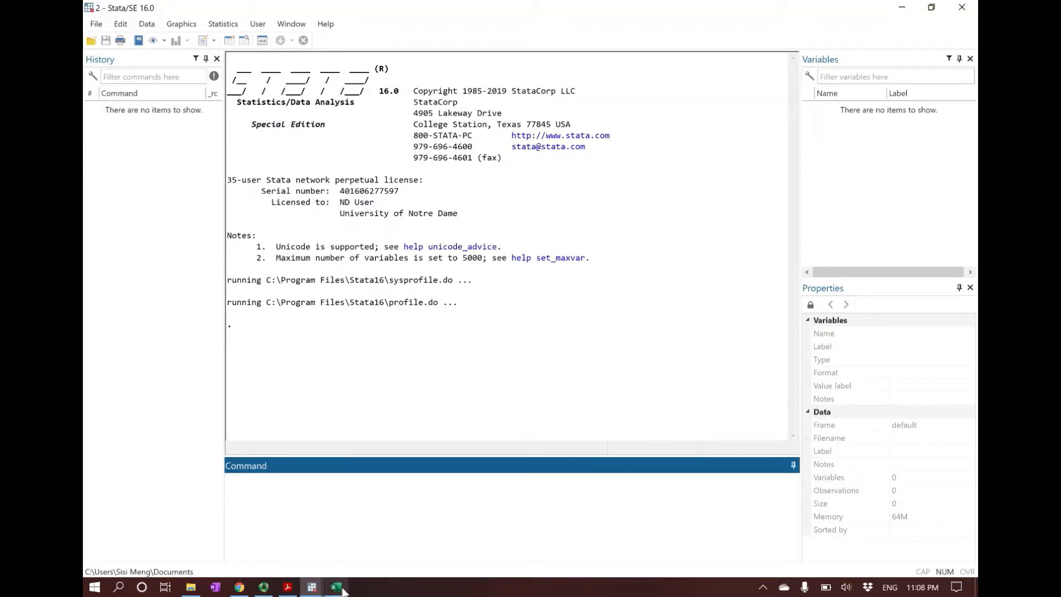
mouse_move(343, 590)
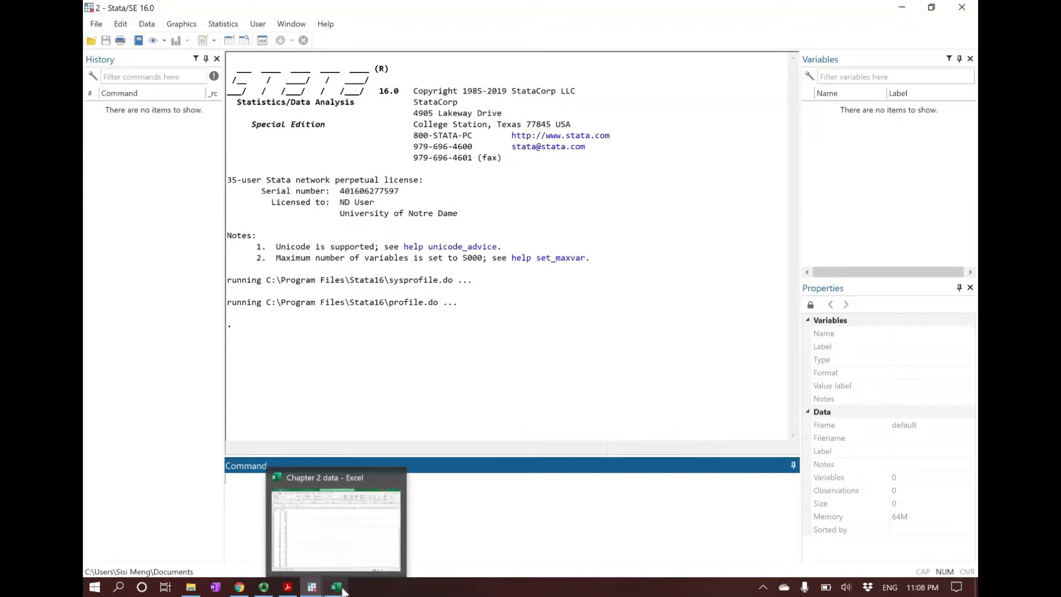
Step: Start an Excel spreadsheet import and load the Chapter 2 data workbook from the Session1 folder
left_click(343, 569)
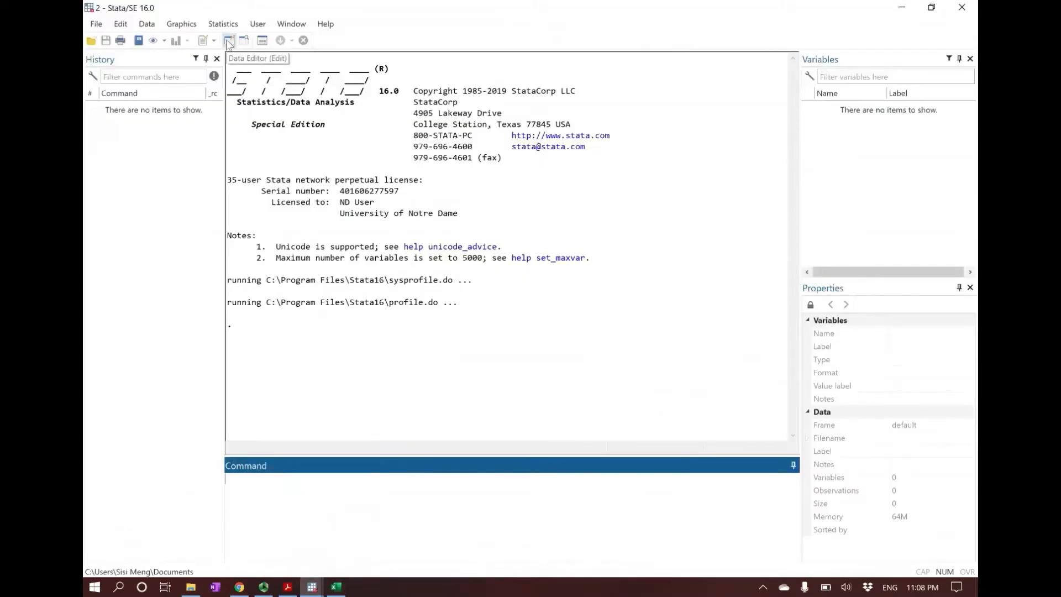
left_click(96, 26)
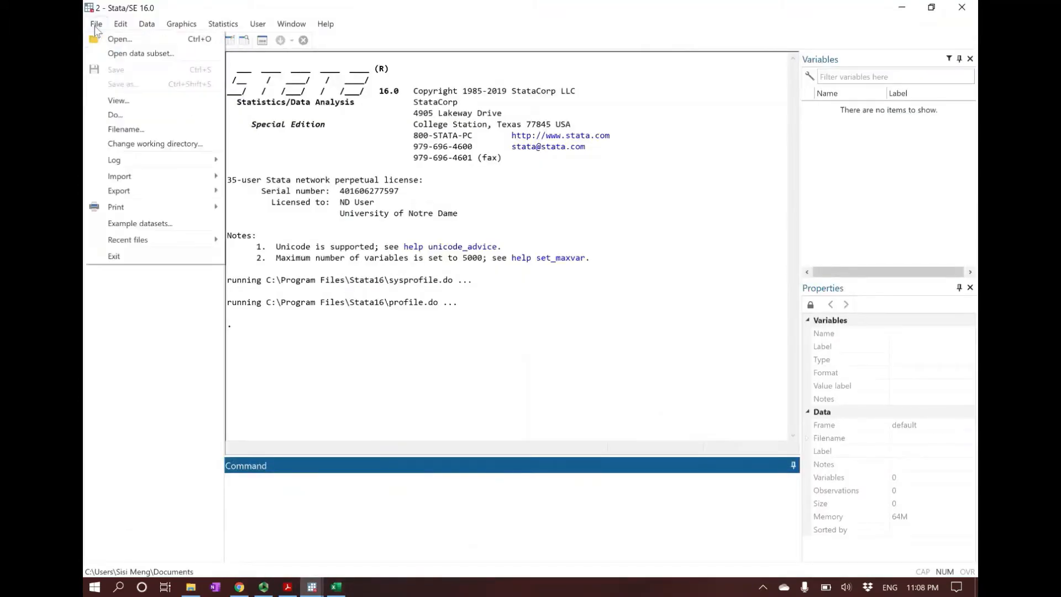
mouse_move(183, 179)
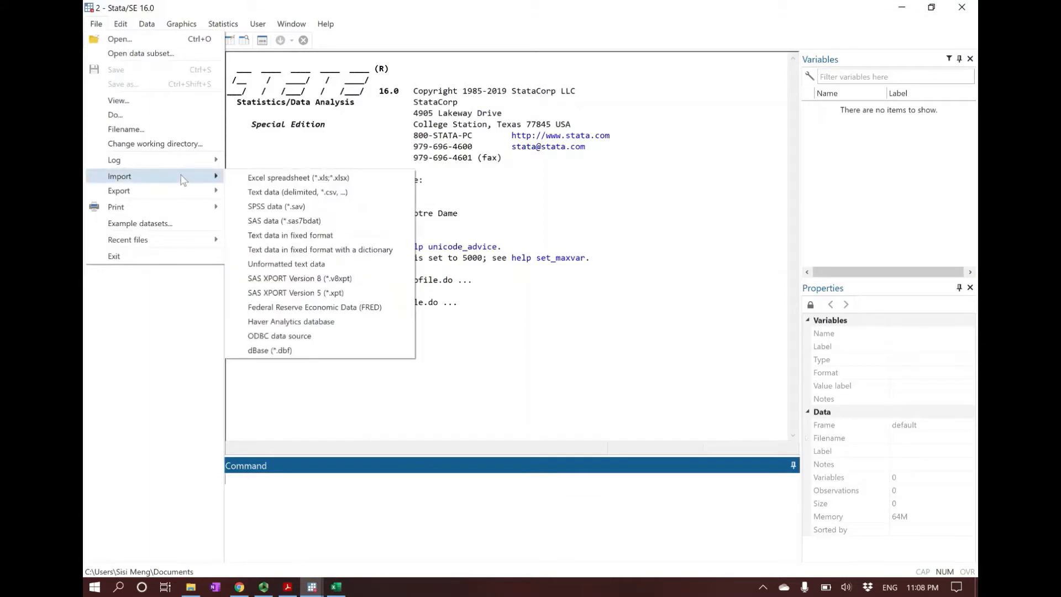
left_click(270, 178)
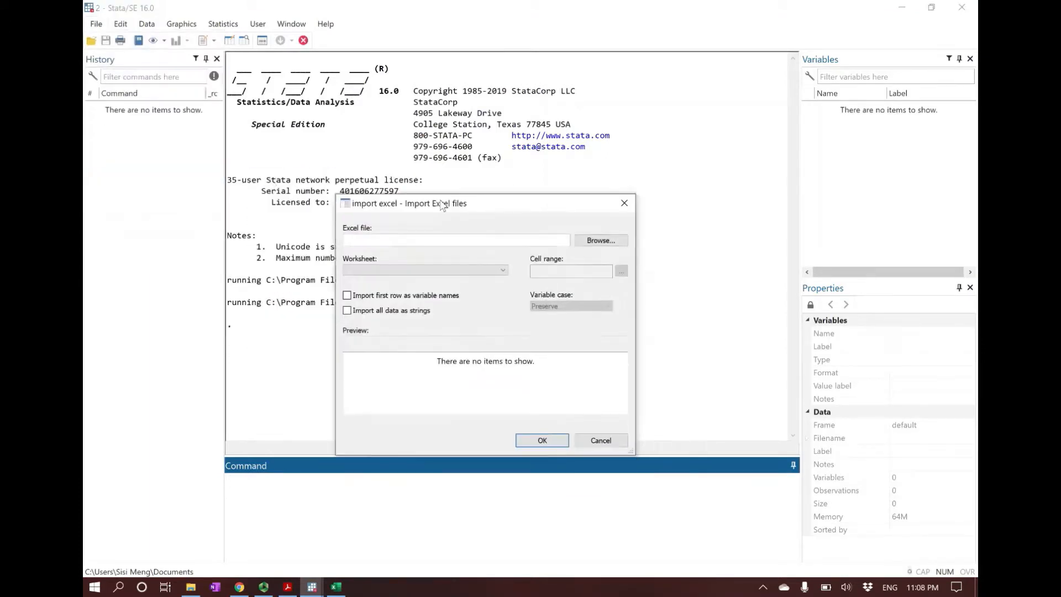
left_click(588, 237)
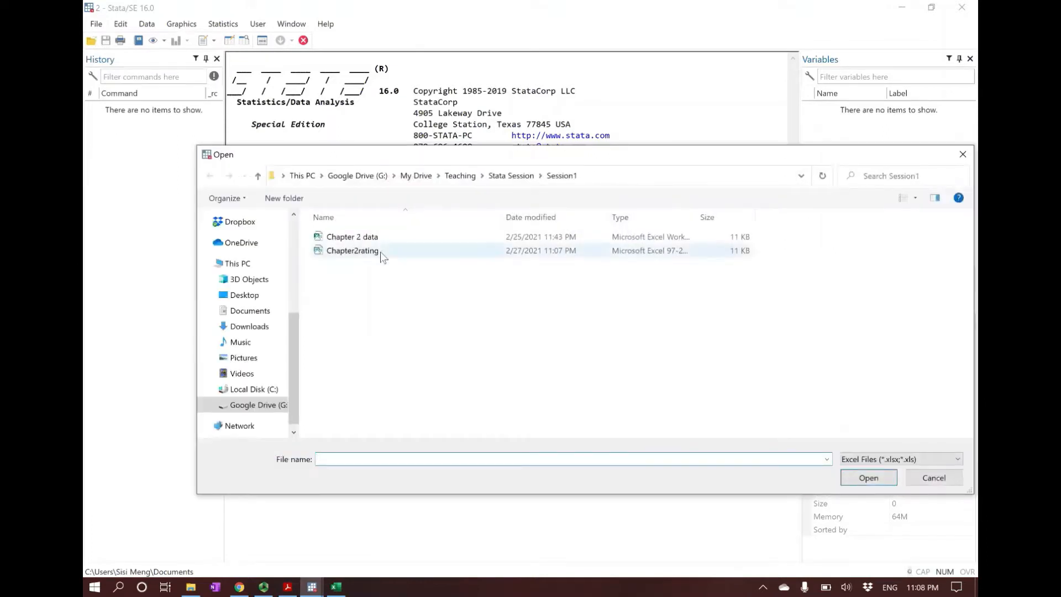
left_click(354, 238)
left_click(869, 478)
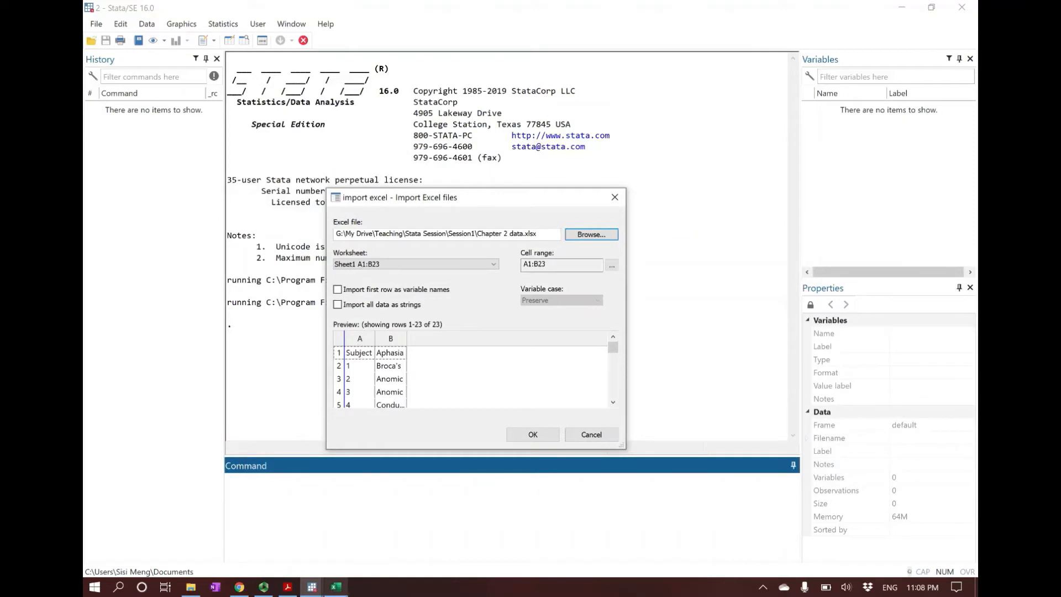
Step: Switch to Excel to compare Sheet1 and Sheet2 of the Chapter 2 data workbook, and return to Stata's import dialog
left_click(338, 589)
left_click(154, 558)
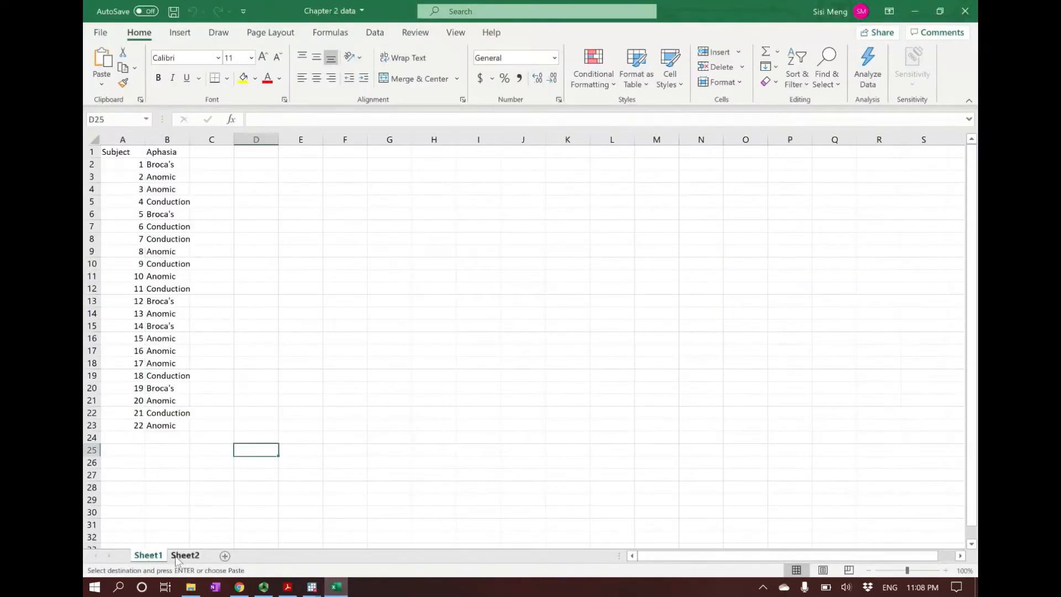
left_click(185, 556)
left_click(149, 559)
mouse_move(311, 586)
left_click(383, 544)
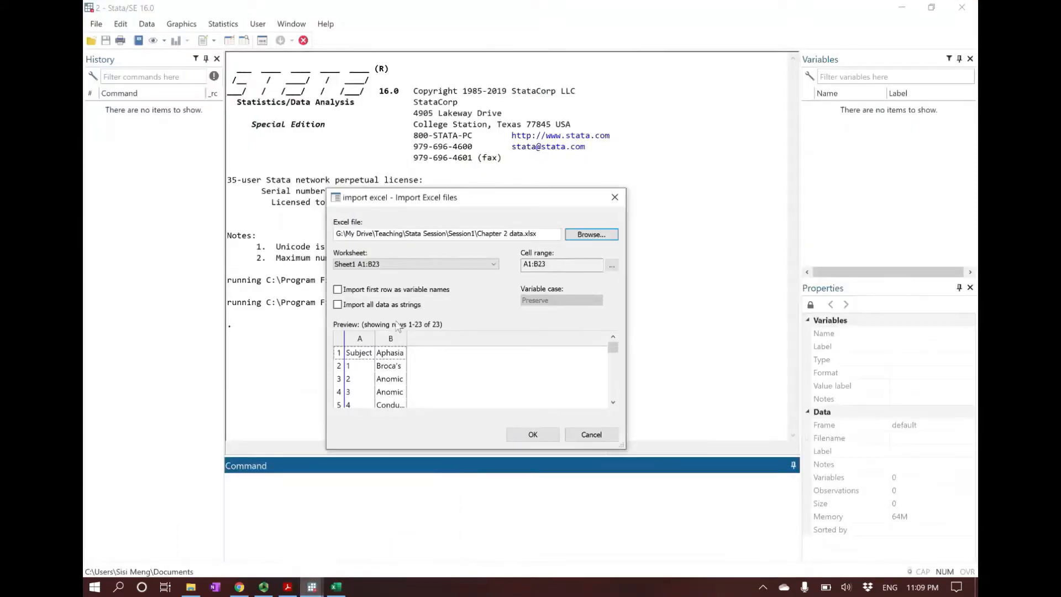
Step: Choose worksheet Sheet2 A1:B101, treat the first row as variable names, and run the import
left_click(381, 263)
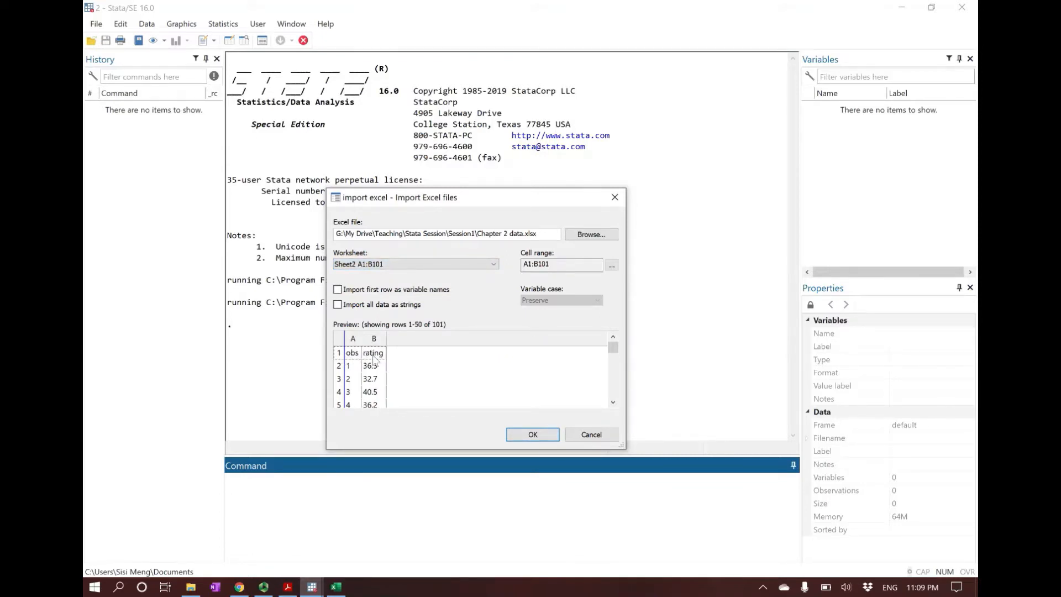
left_click(338, 290)
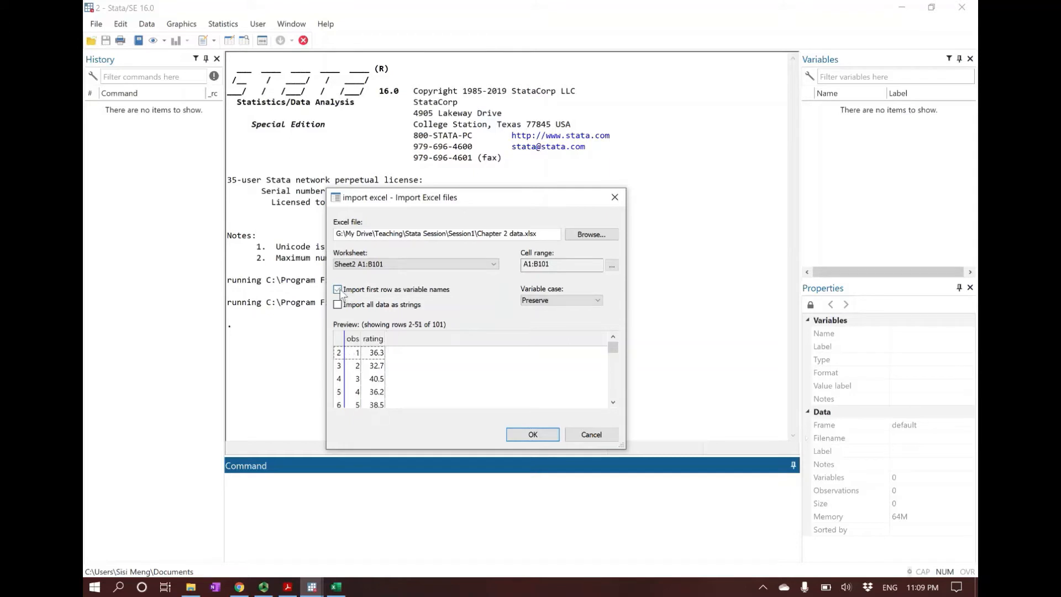
left_click(532, 434)
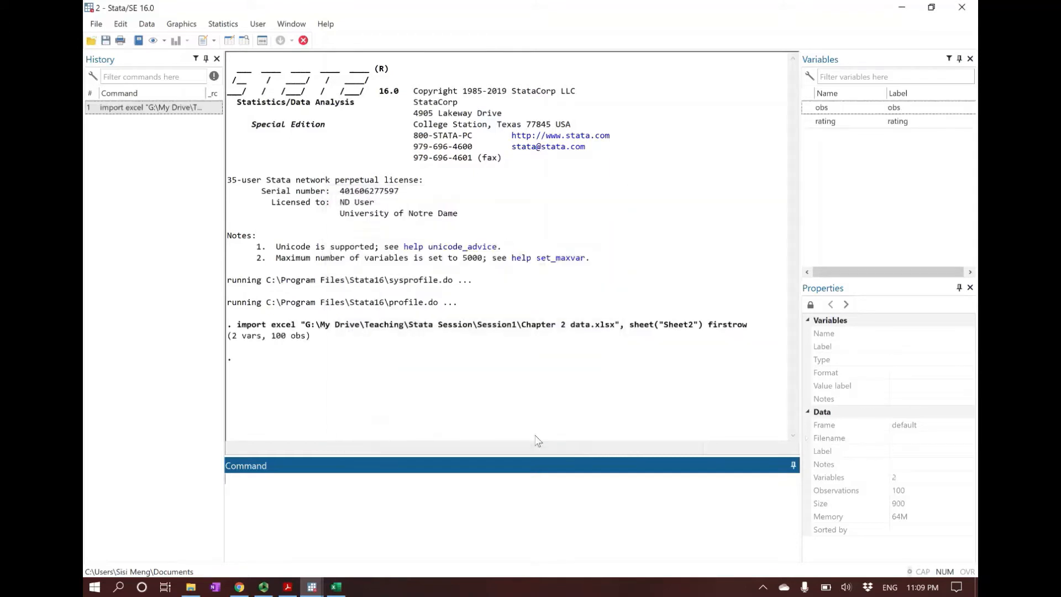
Step: Browse the imported dataset in the Data Editor, inspect the obs and rating columns, and close the editor
left_click(248, 44)
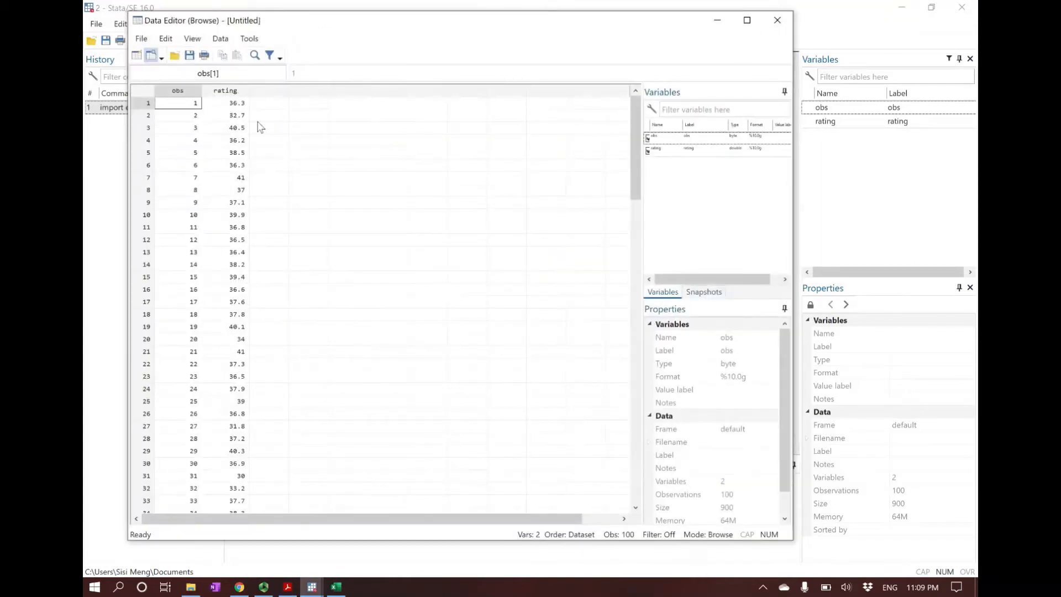
left_click(225, 92)
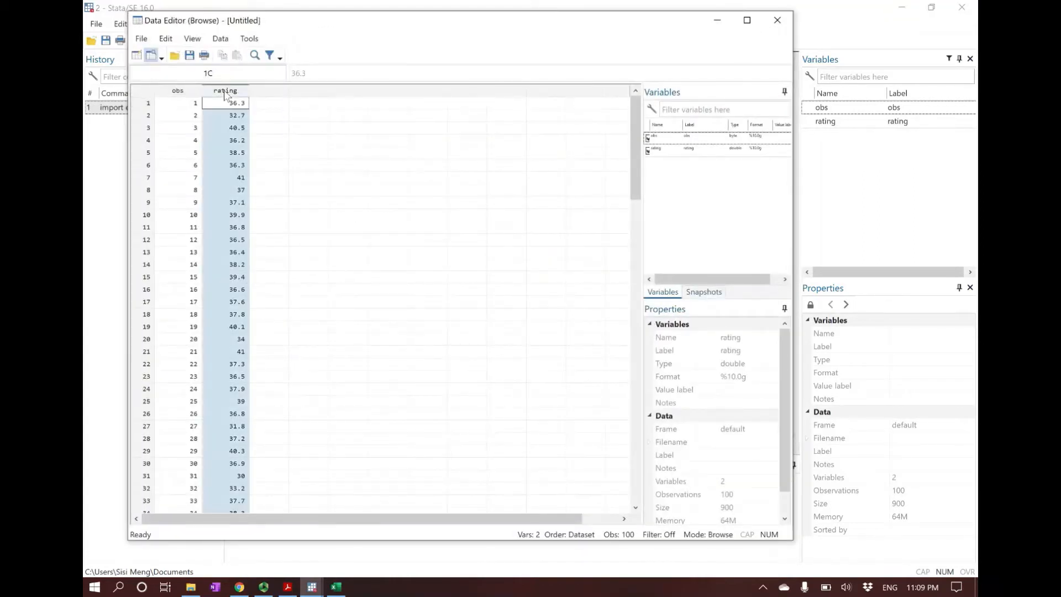
left_click(178, 92)
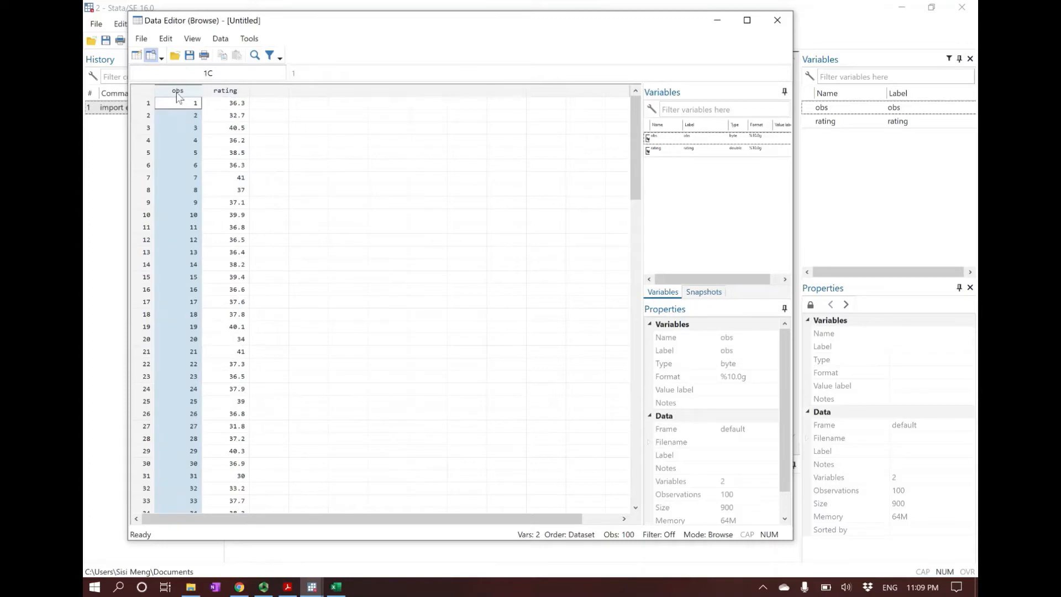
left_click(232, 92)
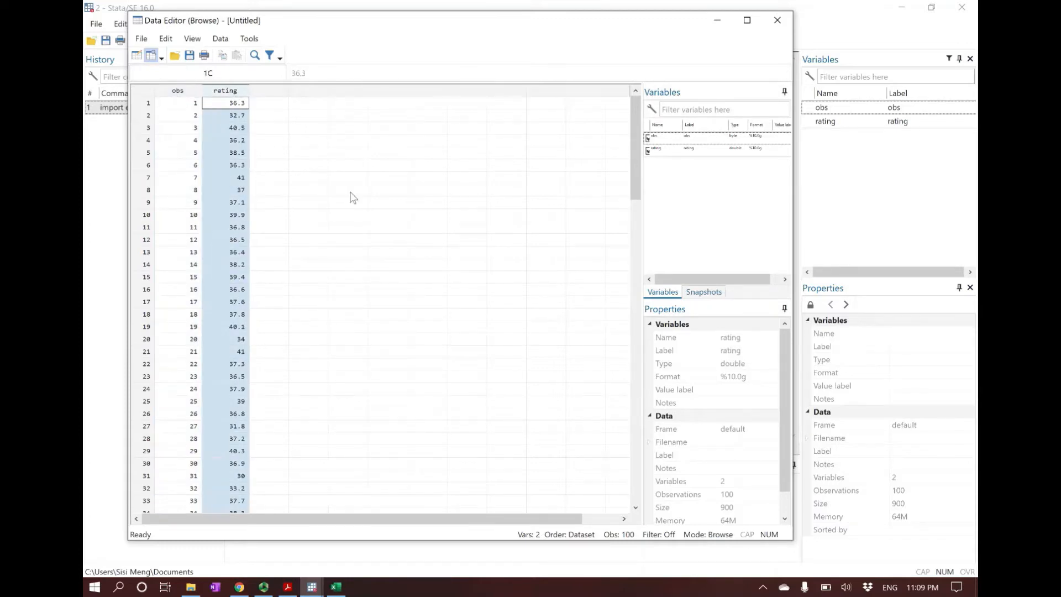
left_click(783, 23)
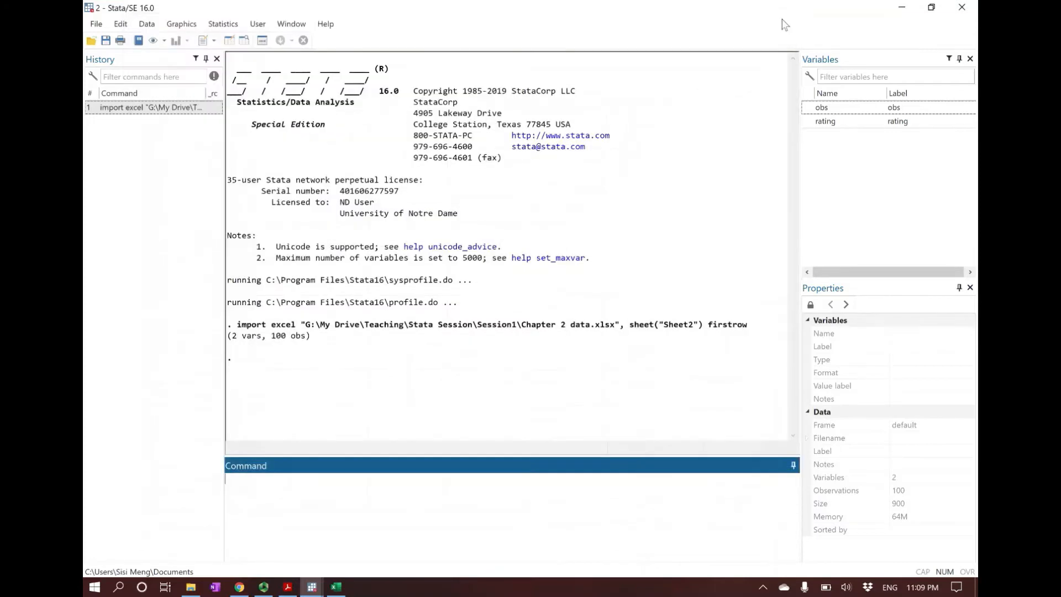
Step: Close the second Stata instance without saving its data, and close the Chapter 2 data workbook in Excel
left_click(963, 8)
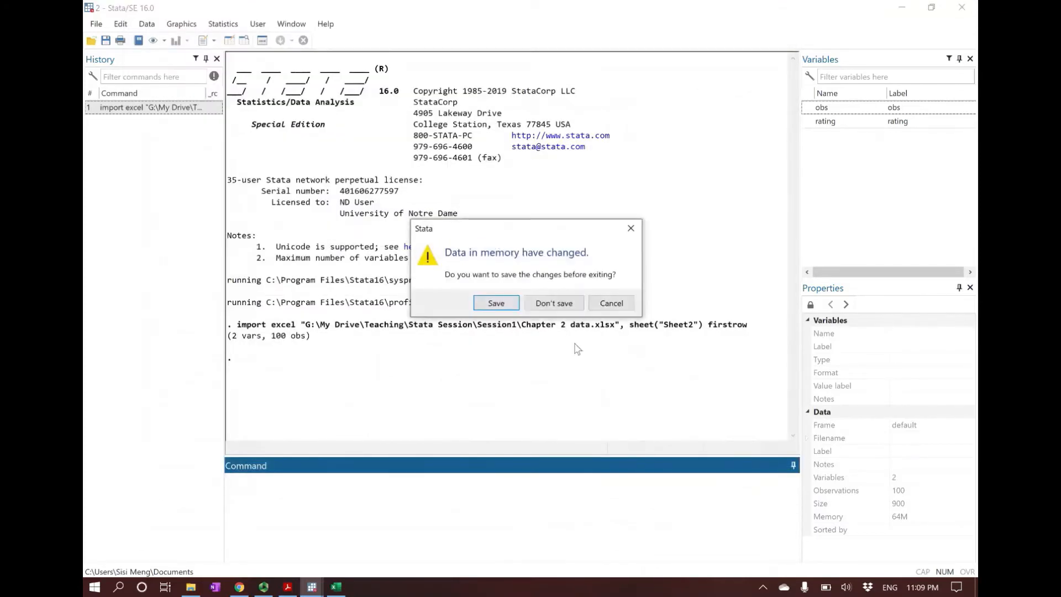
left_click(550, 303)
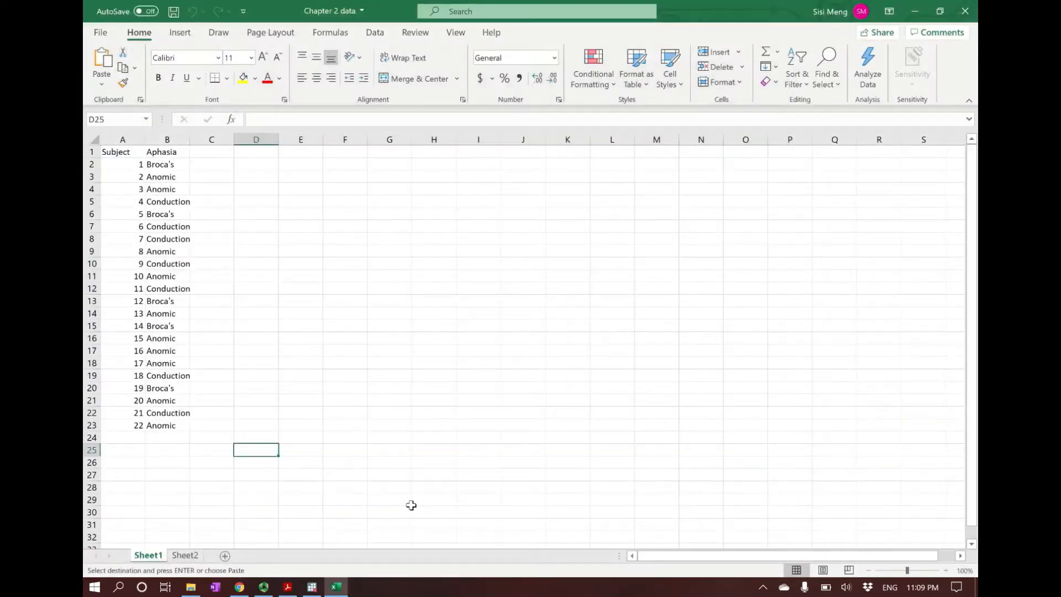
left_click(966, 11)
left_click(529, 341)
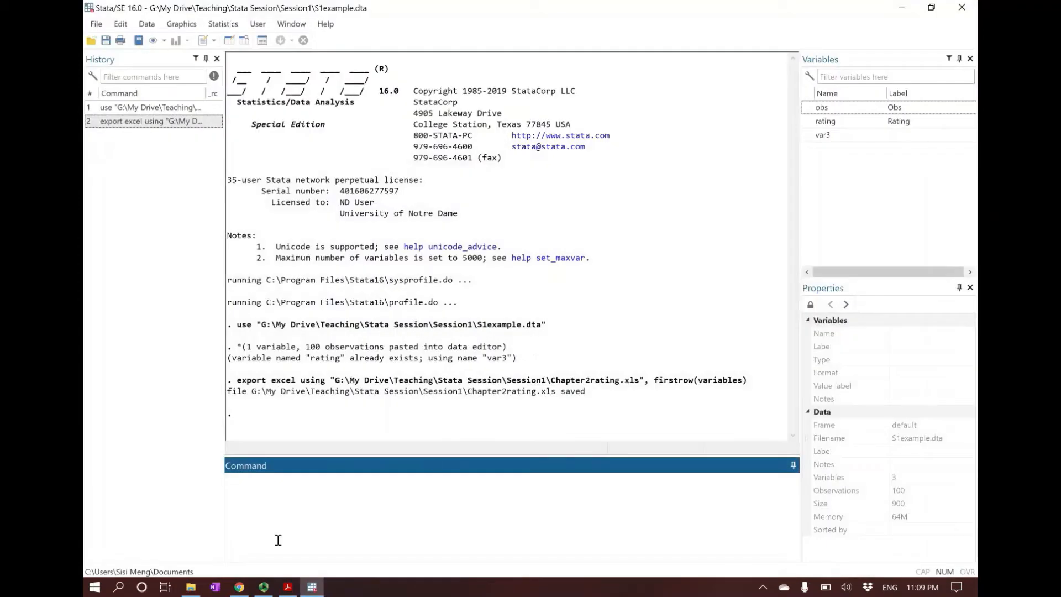
Step: Check the Stata windows slide in Acrobat Reader, return to Stata, and widen the History pane while shrinking the Command and Variables panes
left_click(288, 587)
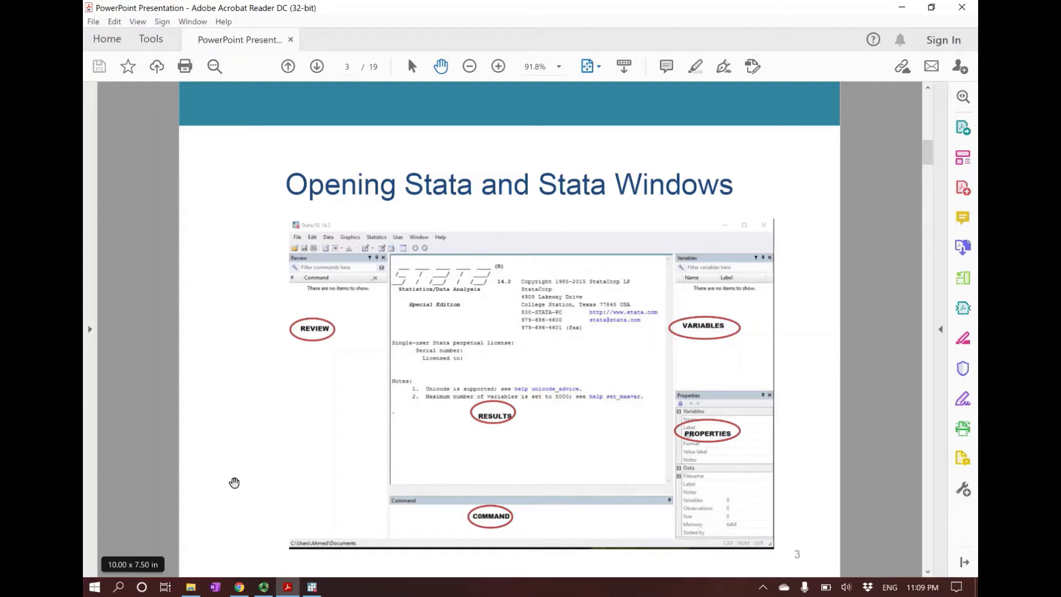
left_click(311, 587)
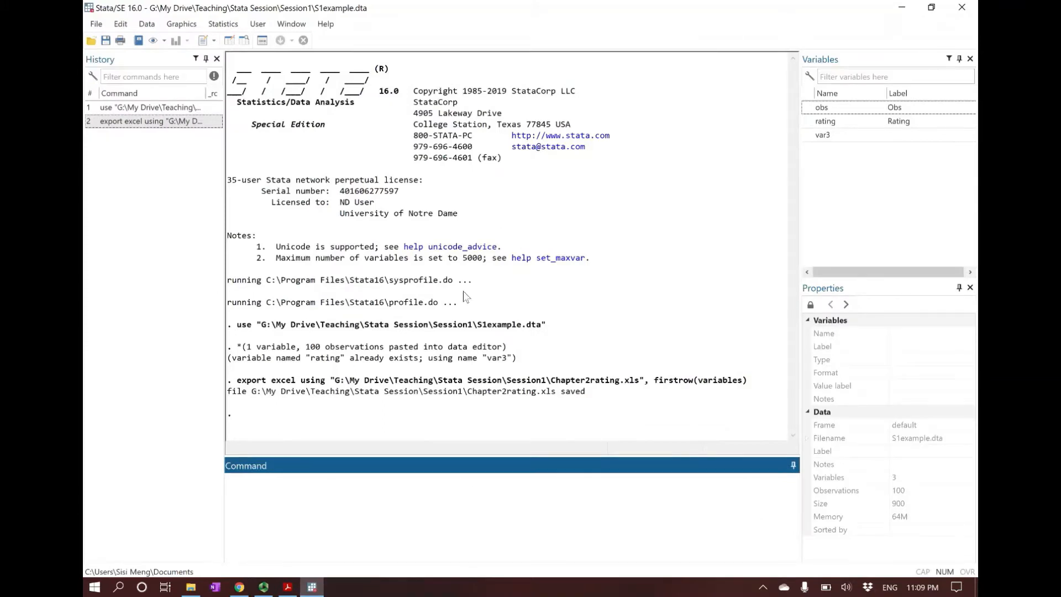
mouse_move(225, 266)
left_mouse_down()
mouse_move(204, 272)
mouse_move(241, 272)
left_mouse_up()
left_click_drag(477, 455, 479, 467)
left_click_drag(801, 205, 819, 205)
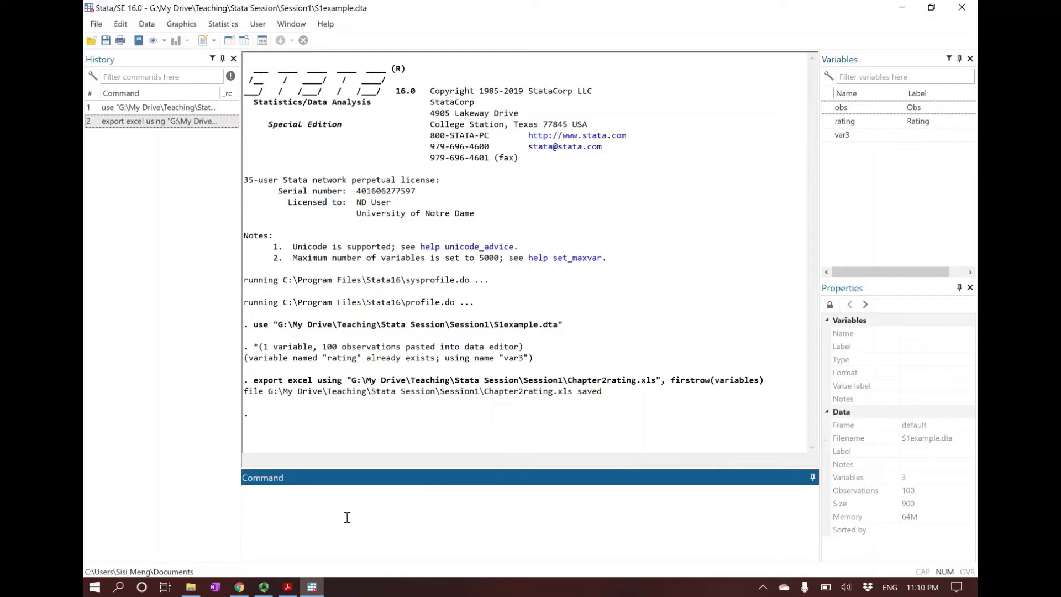
Step: Read slide 4 about the Results Window in Acrobat Reader and compare it with Stata's Results window
left_click(288, 587)
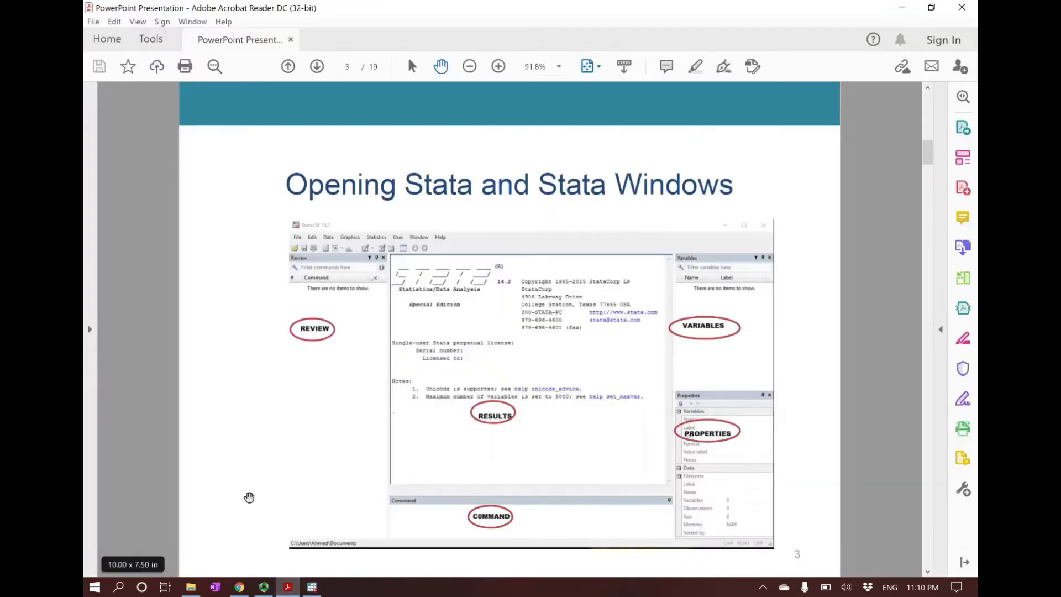
scroll(250, 498, "down", 1)
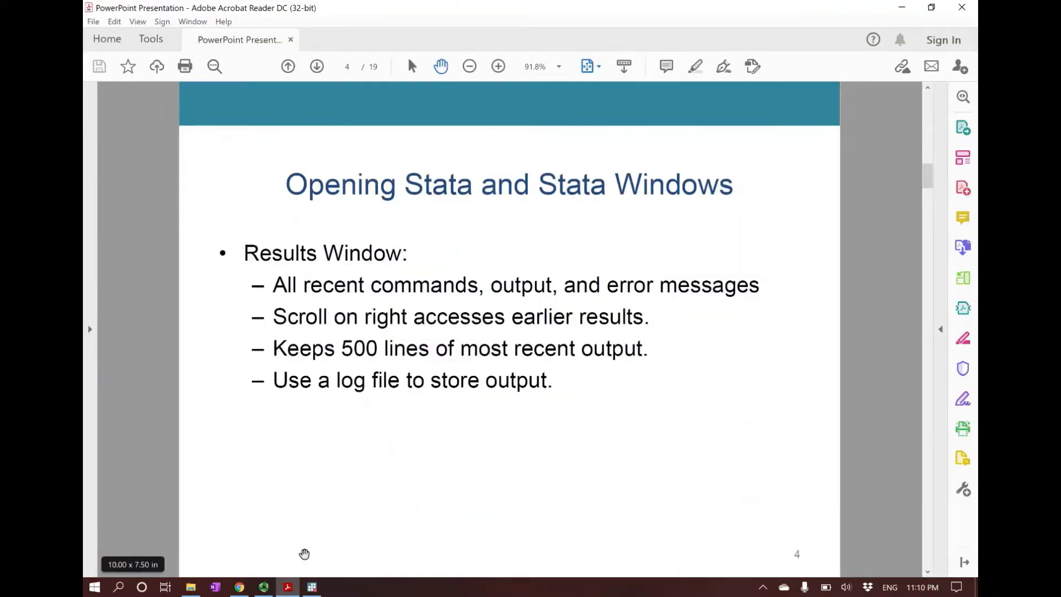
left_click(312, 587)
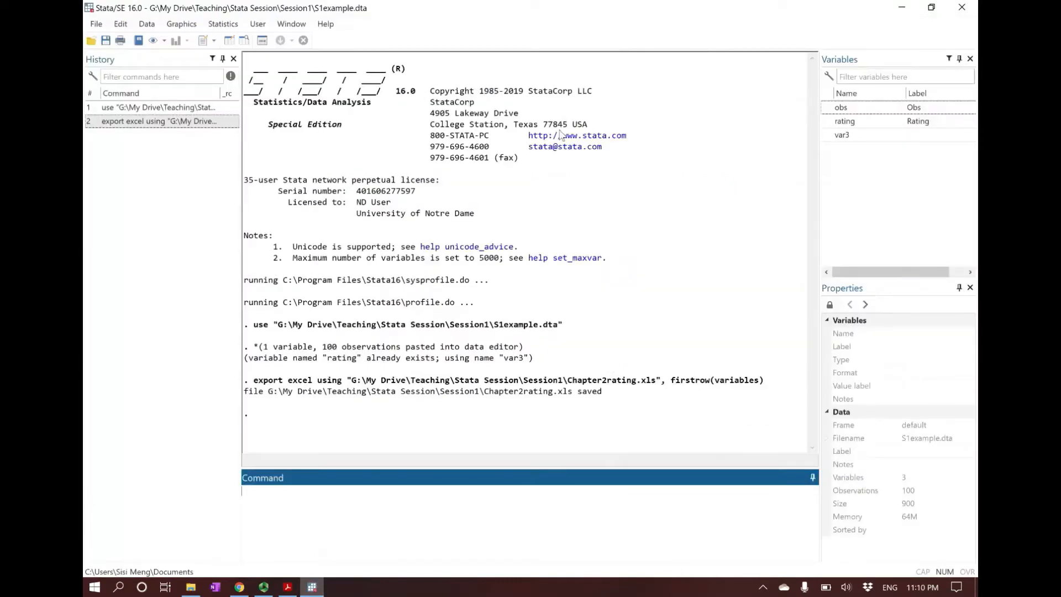
left_click(313, 587)
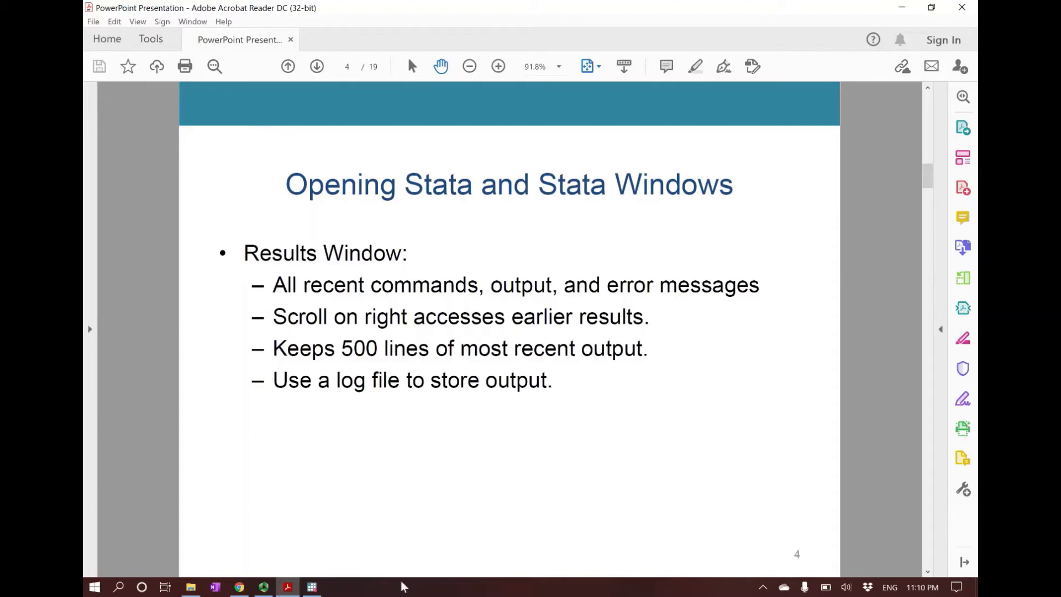
left_click(312, 588)
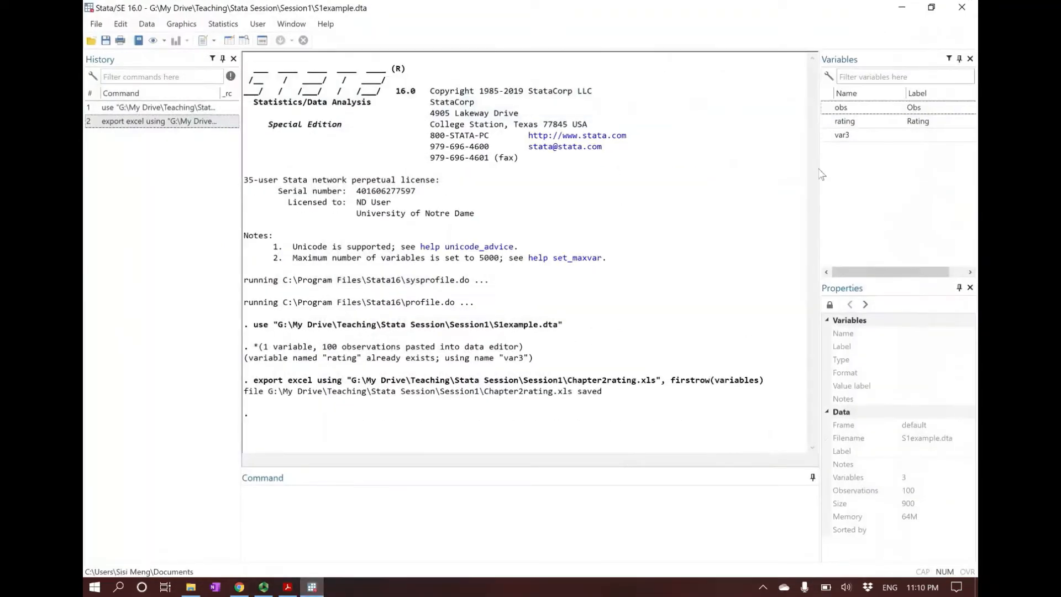
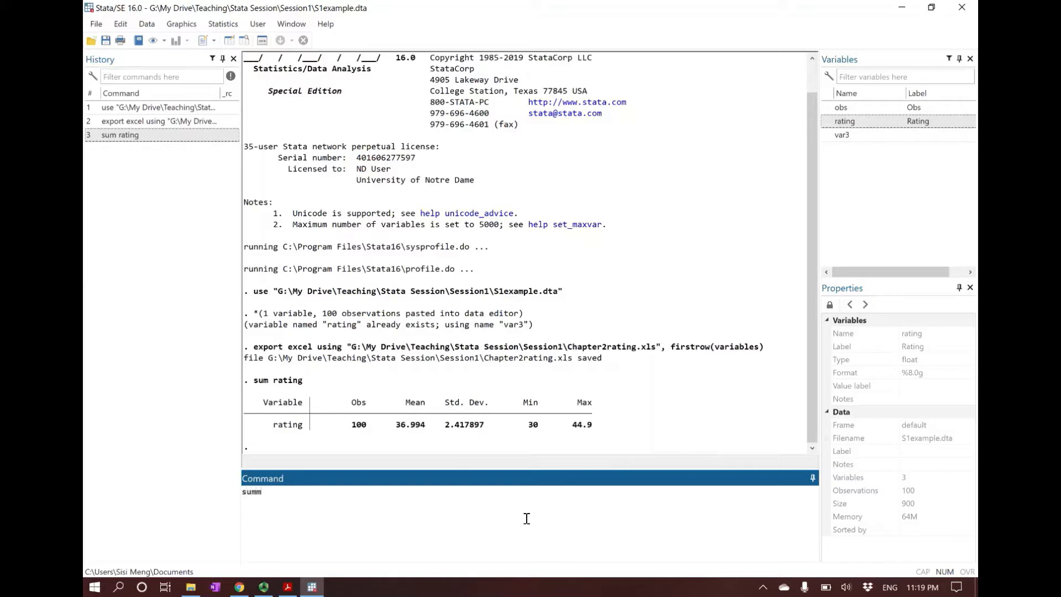
Step: Run summarize rating with the full command name, run sum rating var3, and compare the two variables' results
type("arize rating")
key("Return")
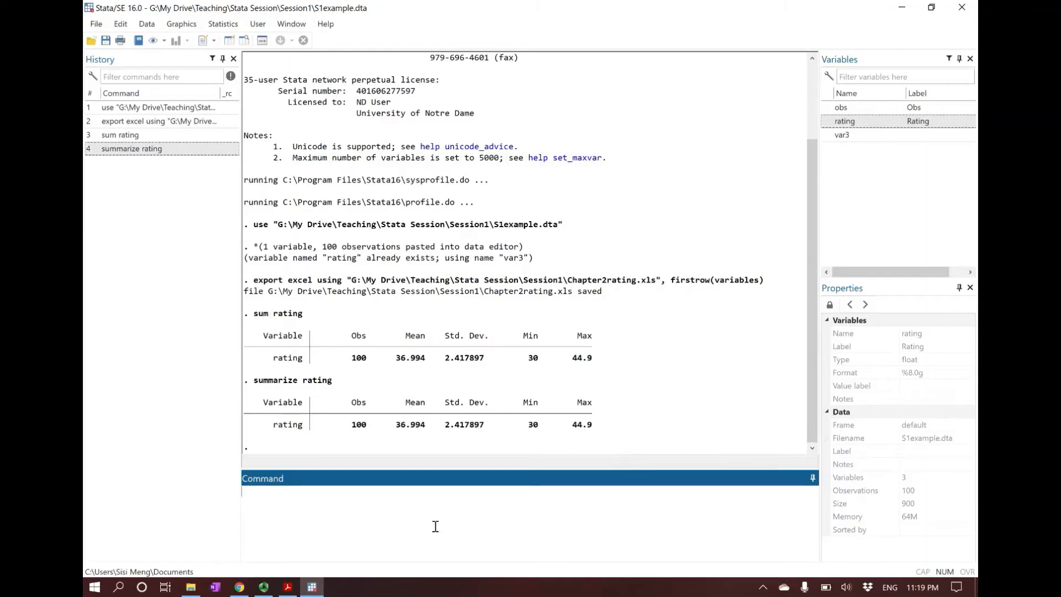
type("mm")
type(" rating var3")
key("Return")
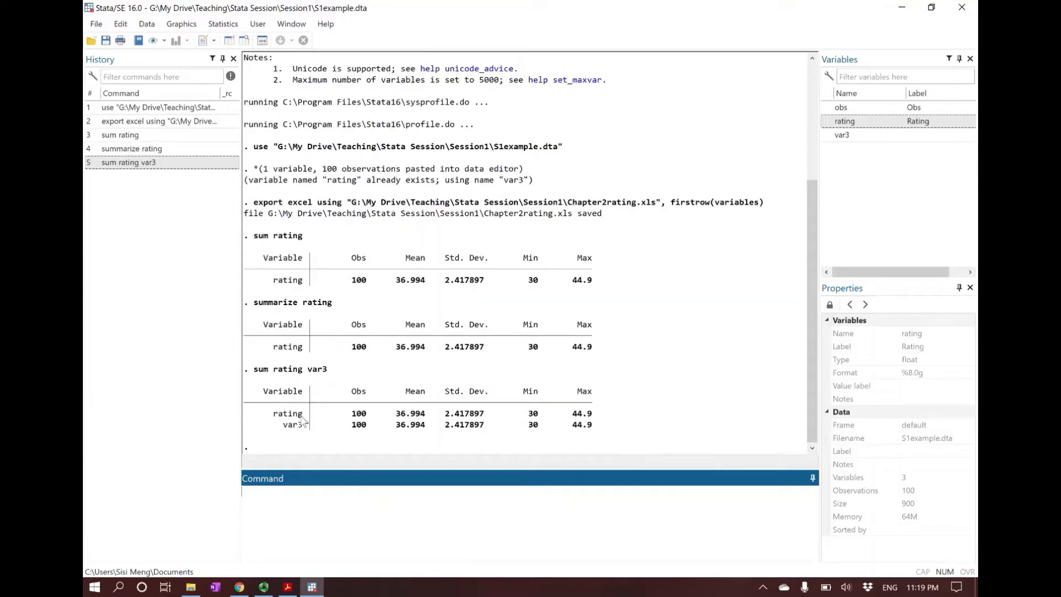
left_click_drag(277, 424, 596, 419)
left_click(602, 431)
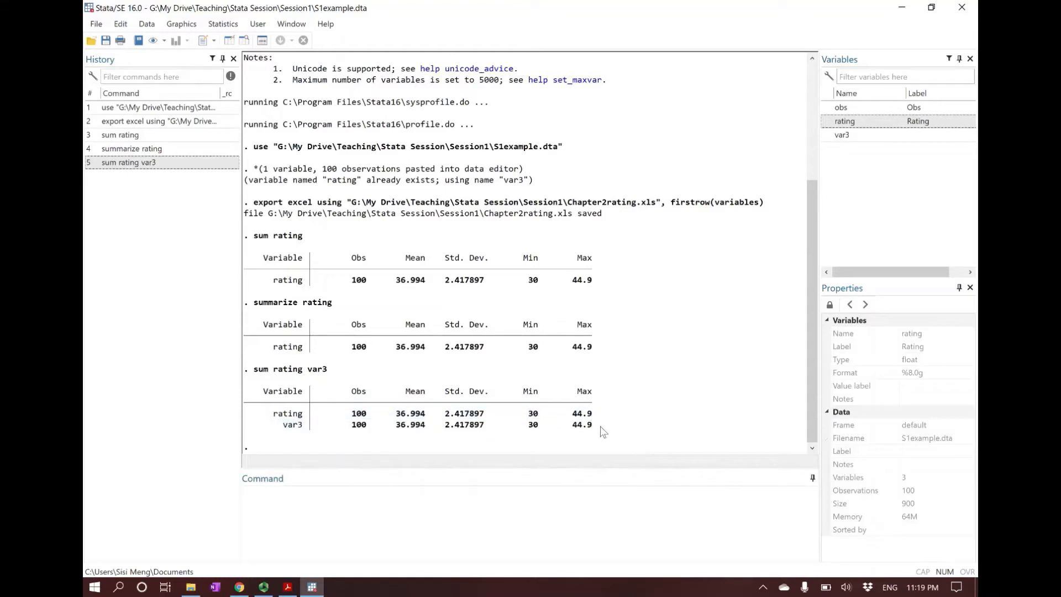
Step: Run sum without a variable list to summarize all variables, and inspect the obs row of the output
left_click(607, 517)
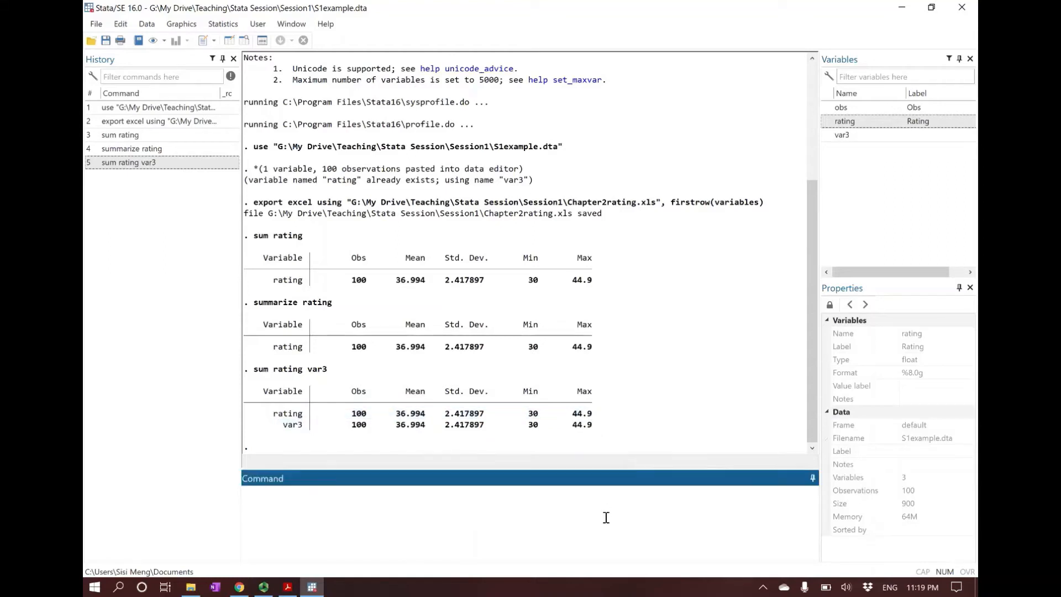
type("sum")
key("Return")
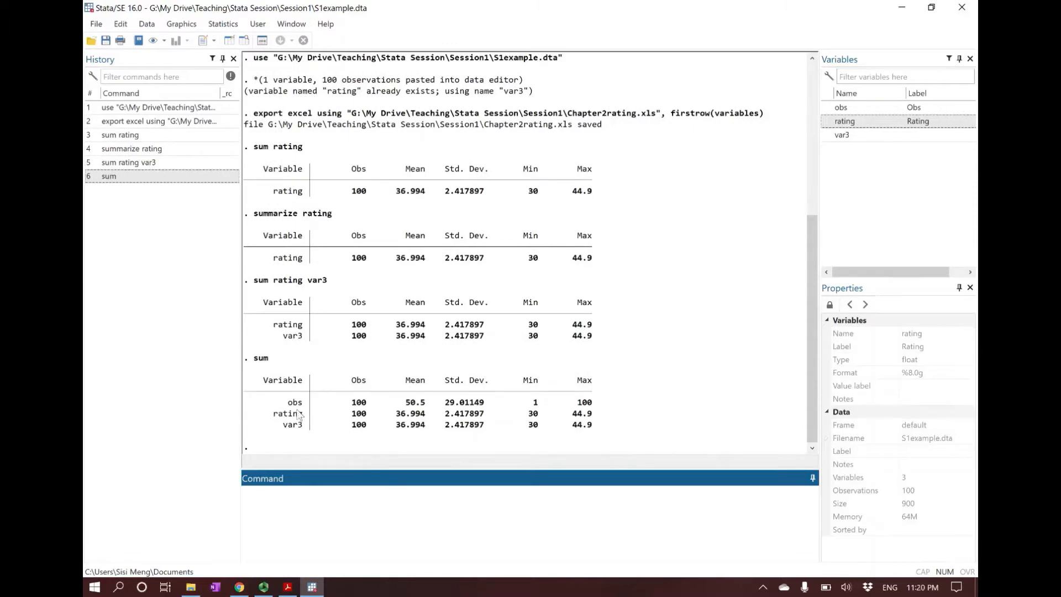
left_click_drag(284, 405, 305, 409)
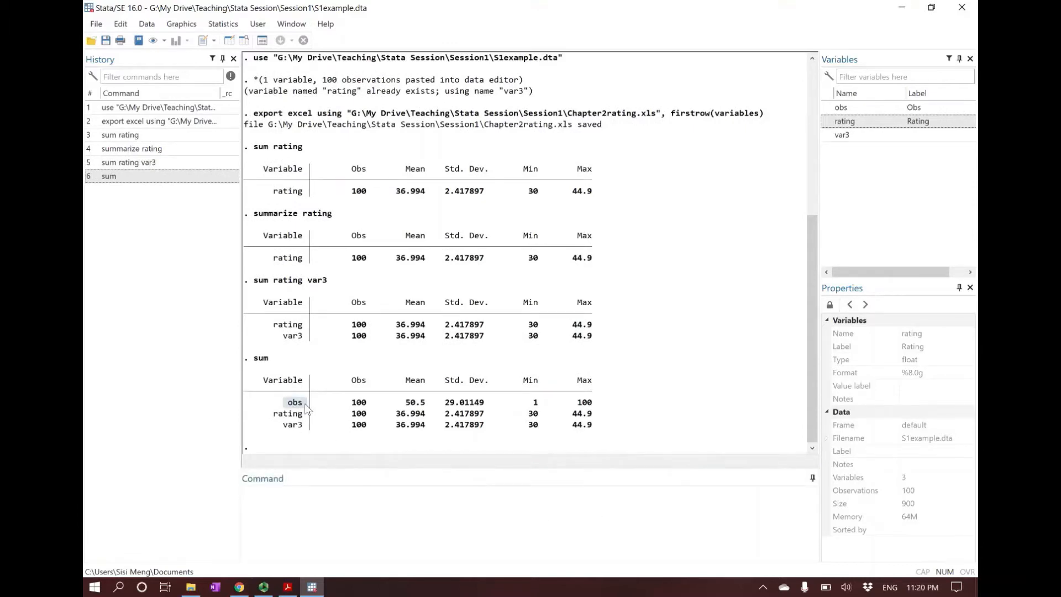
left_click(285, 409)
left_click_drag(267, 408, 596, 407)
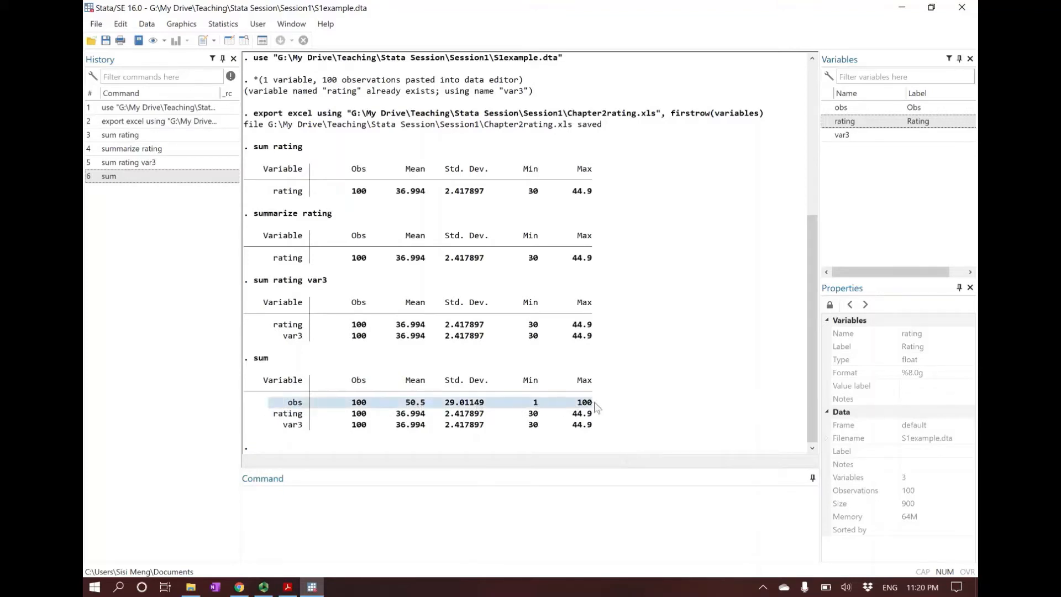
left_click(598, 408)
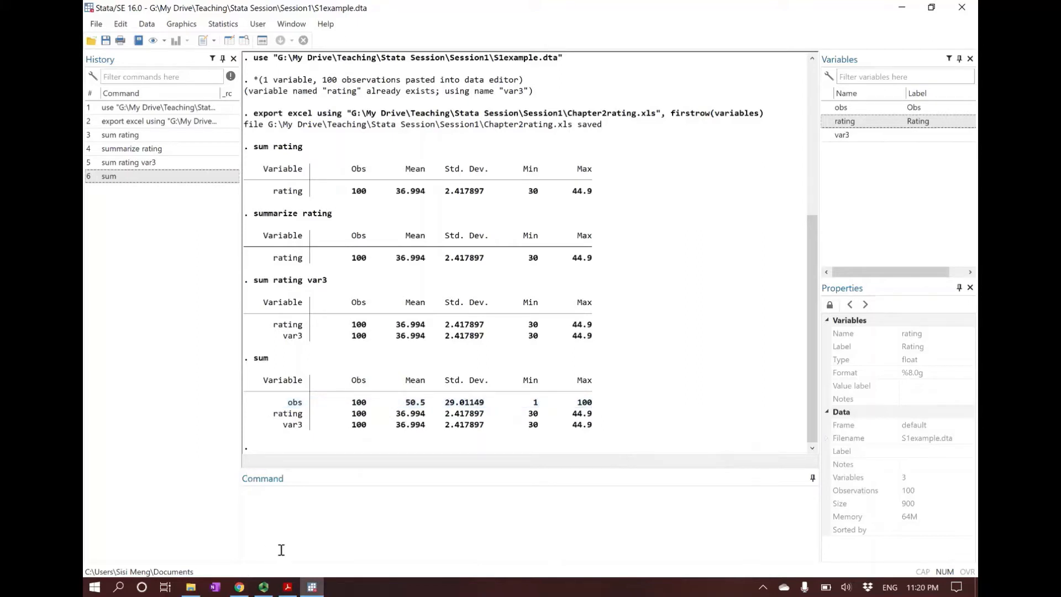
Step: Check the detail syntax on the Descriptive Statistics slide in Acrobat Reader, return to Stata, and run sum rating,detail
mouse_move(291, 591)
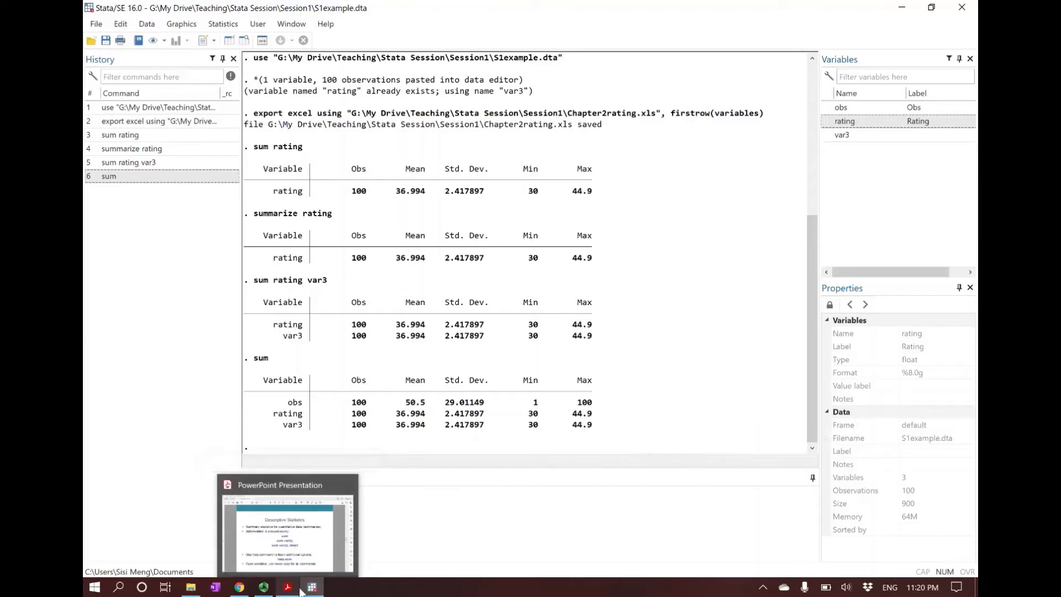
left_click(295, 590)
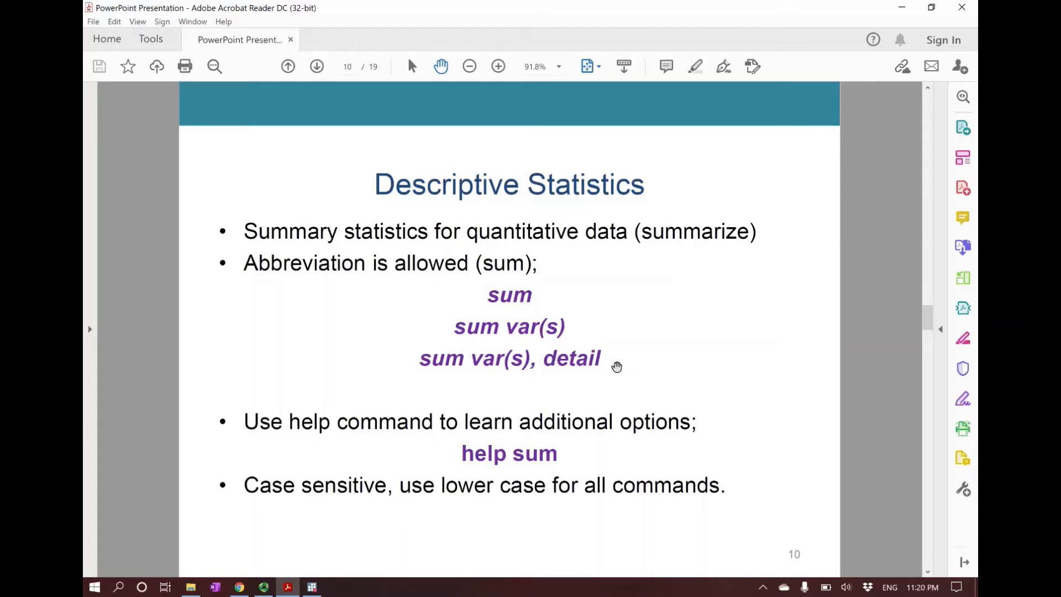
left_click(312, 586)
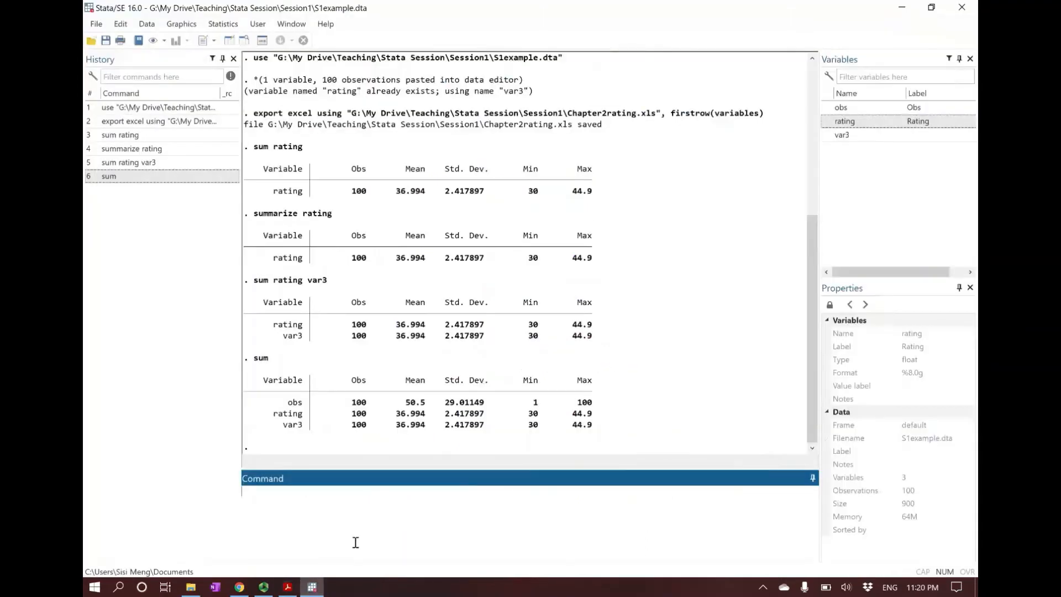
type("sum rating,detail")
key("Return")
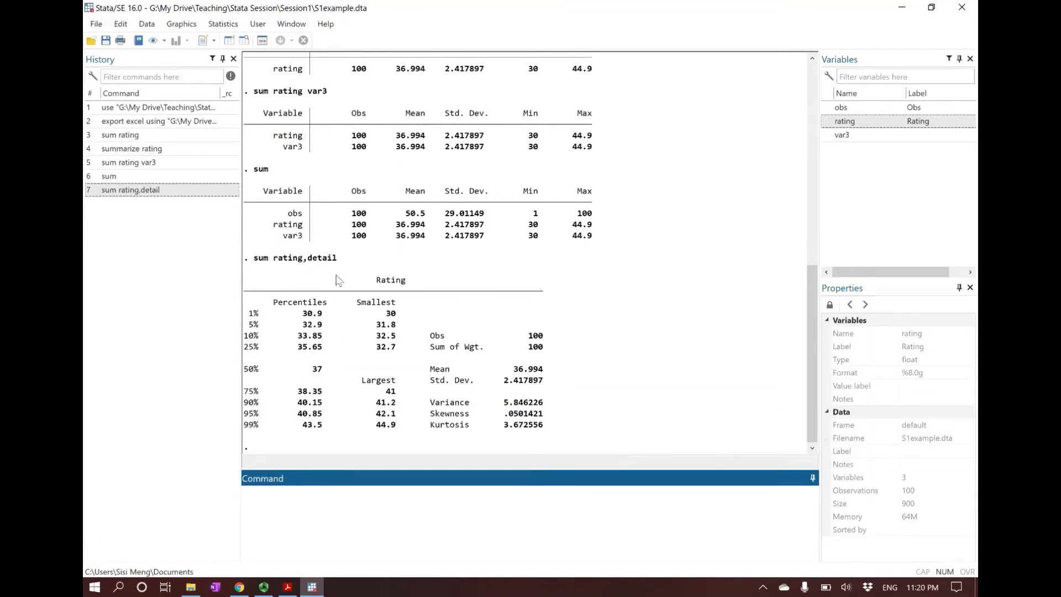
Step: Examine the detailed rating output, covering observations, mean, standard deviation, percentiles, smallest values, variance and the median compared with the mean
left_click_drag(431, 336, 546, 342)
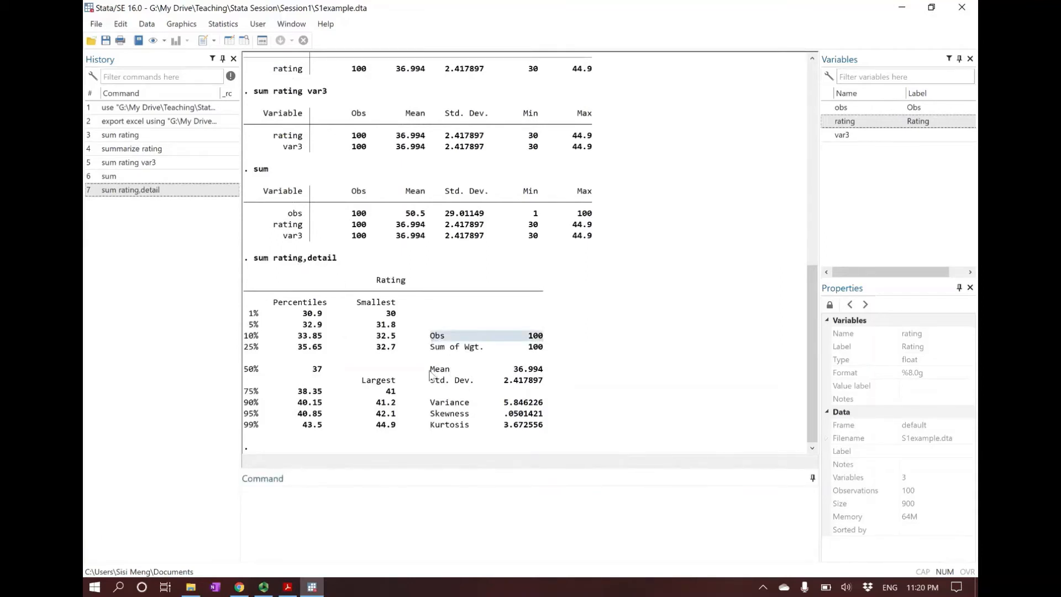
left_click_drag(426, 369, 550, 383)
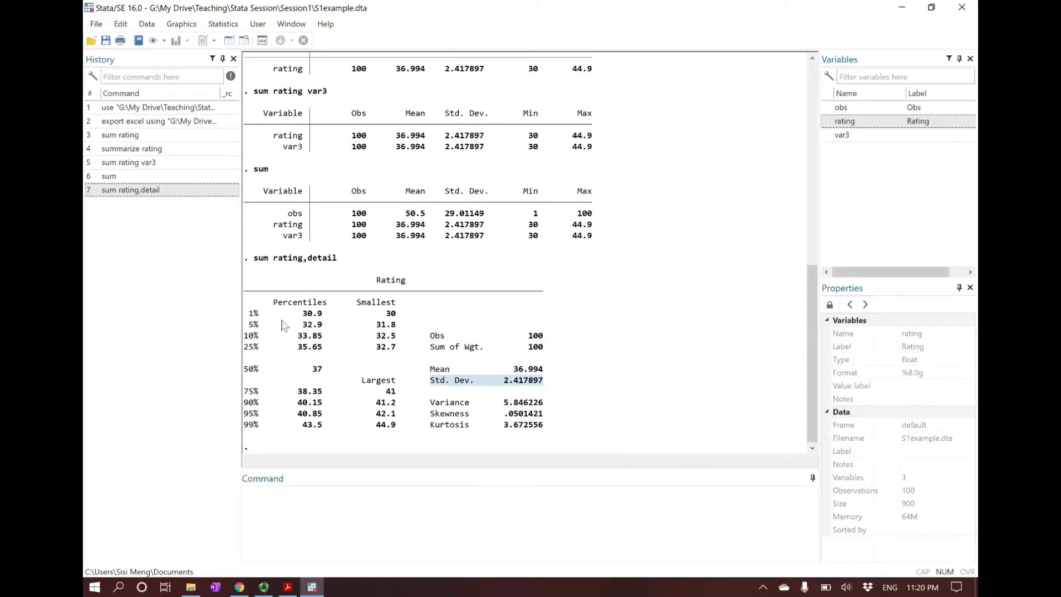
left_click_drag(276, 308, 421, 308)
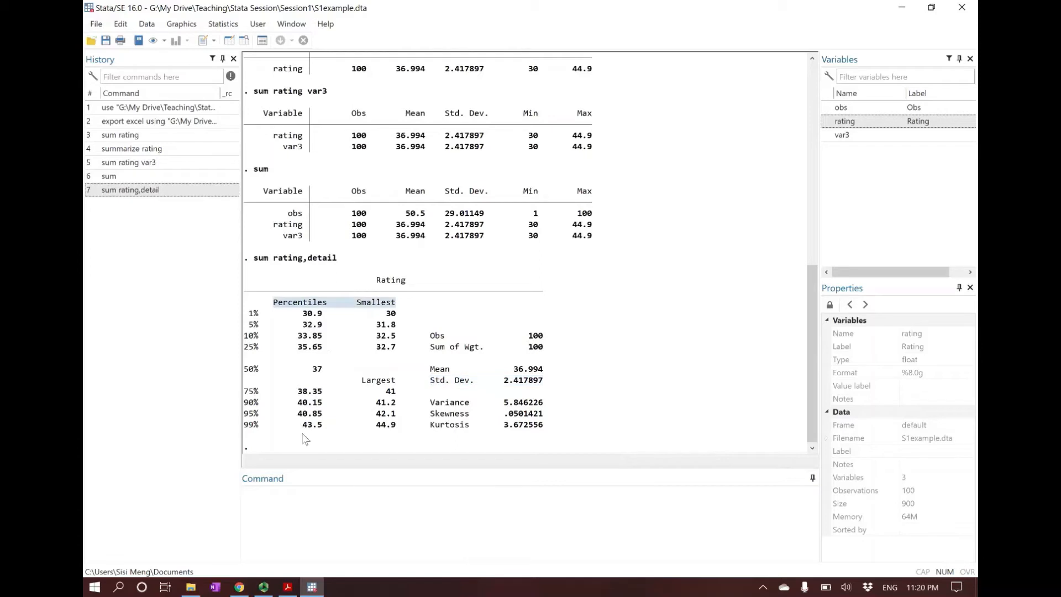
left_click(322, 442)
left_click_drag(501, 404, 561, 408)
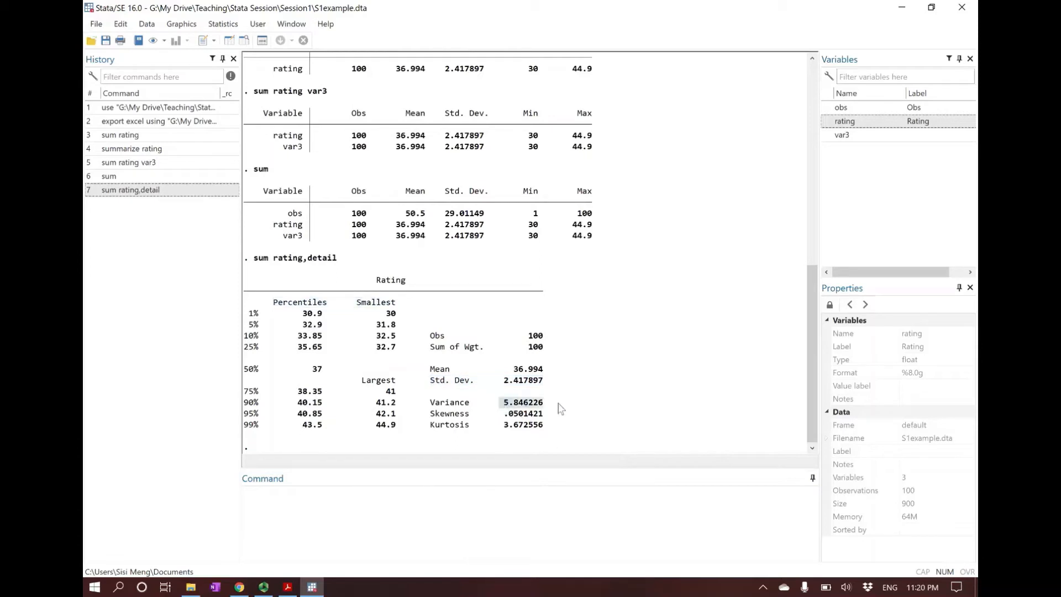
left_click(550, 418)
left_click_drag(308, 370, 326, 376)
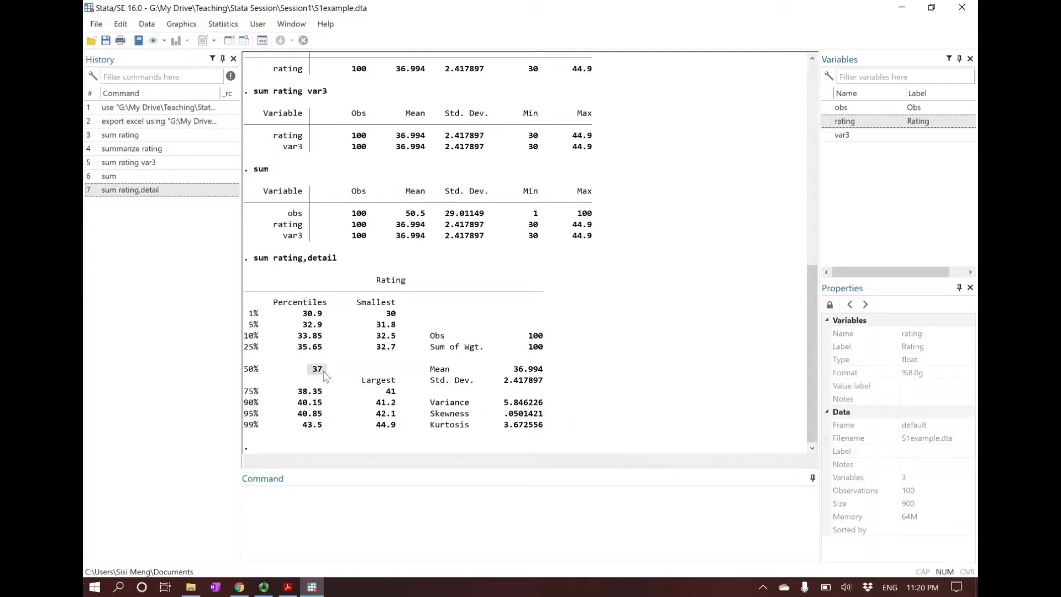
left_click(297, 324)
left_click_drag(247, 375, 543, 375)
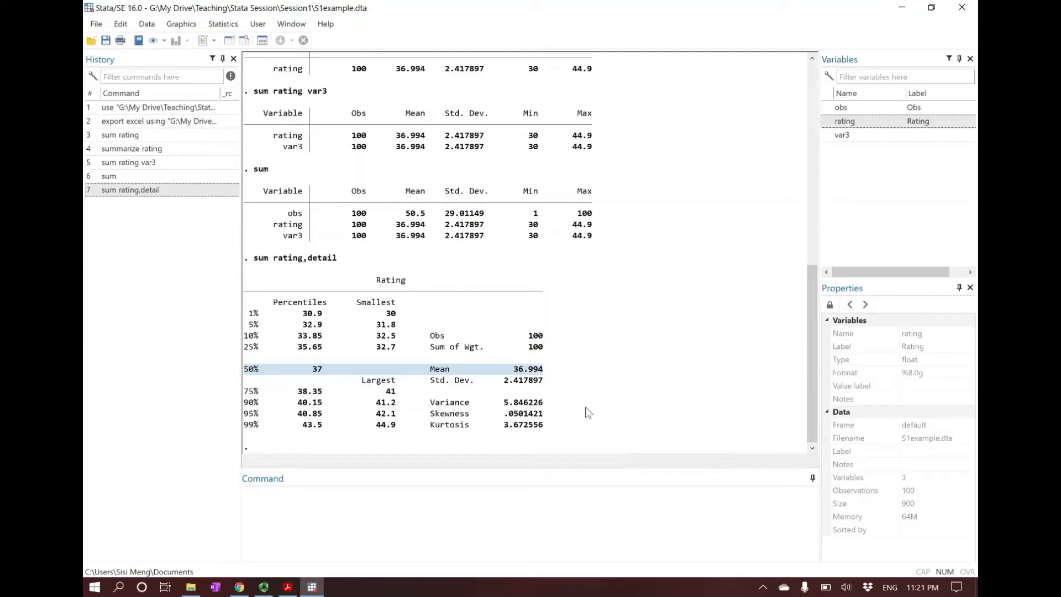
Step: Run sum rating, de with the abbreviated detail option and inspect the command line in the results
left_click(564, 522)
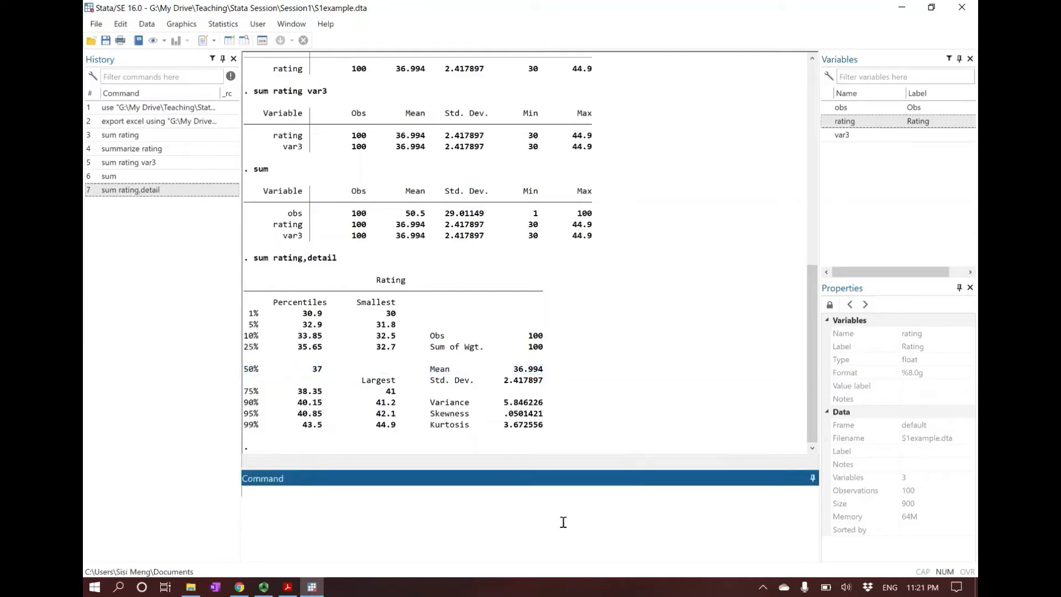
type("sum rating, de")
key("Return")
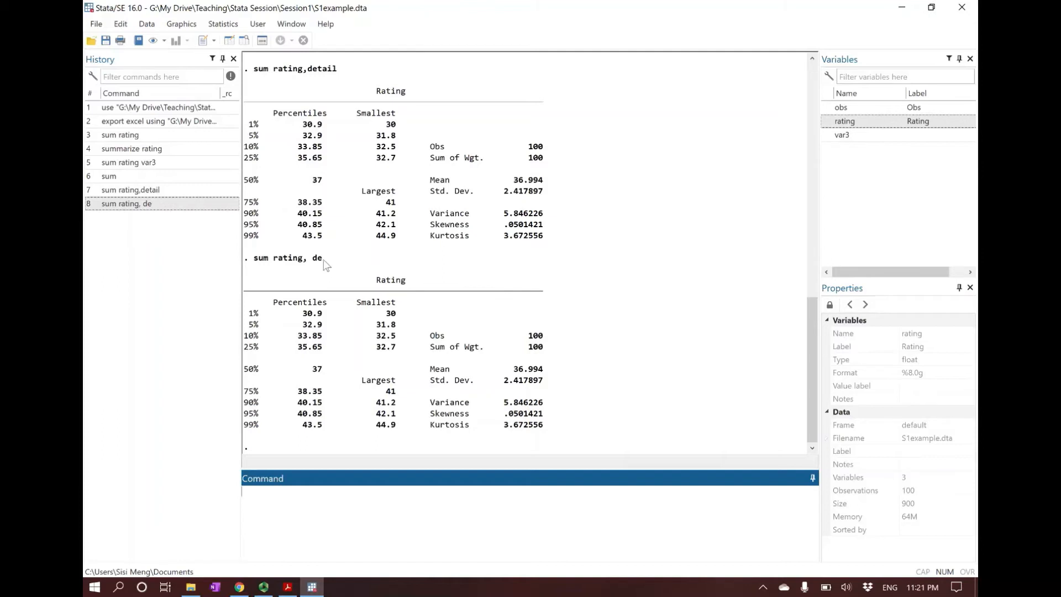
left_click_drag(325, 260, 248, 259)
left_click(295, 265)
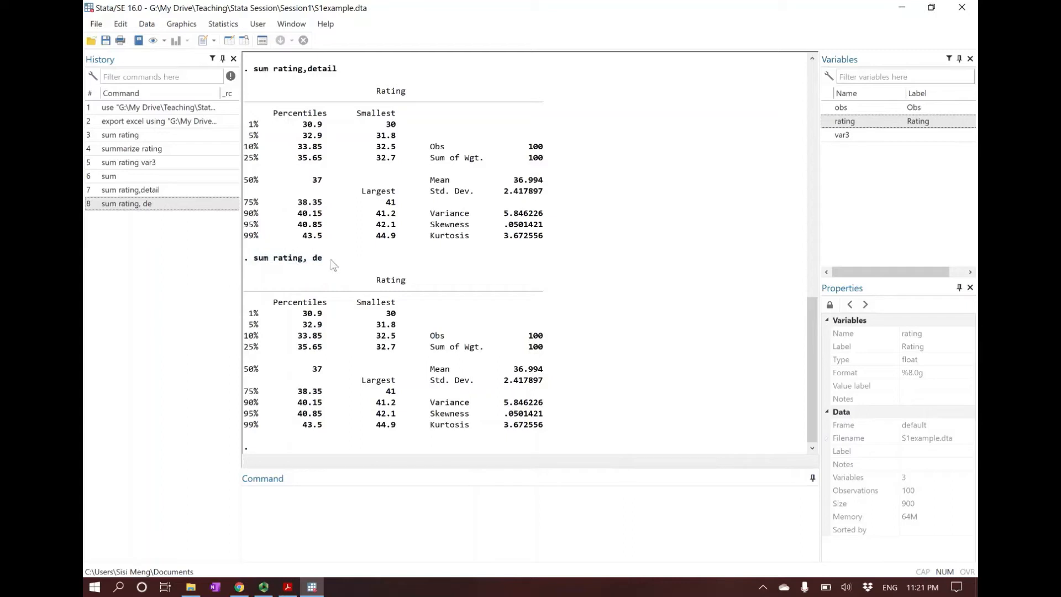
left_click_drag(325, 260, 311, 260)
Step: Check the help syntax on the Acrobat Reader slide, run help sum in Stata, and read the summarize command's help page
left_click(283, 539)
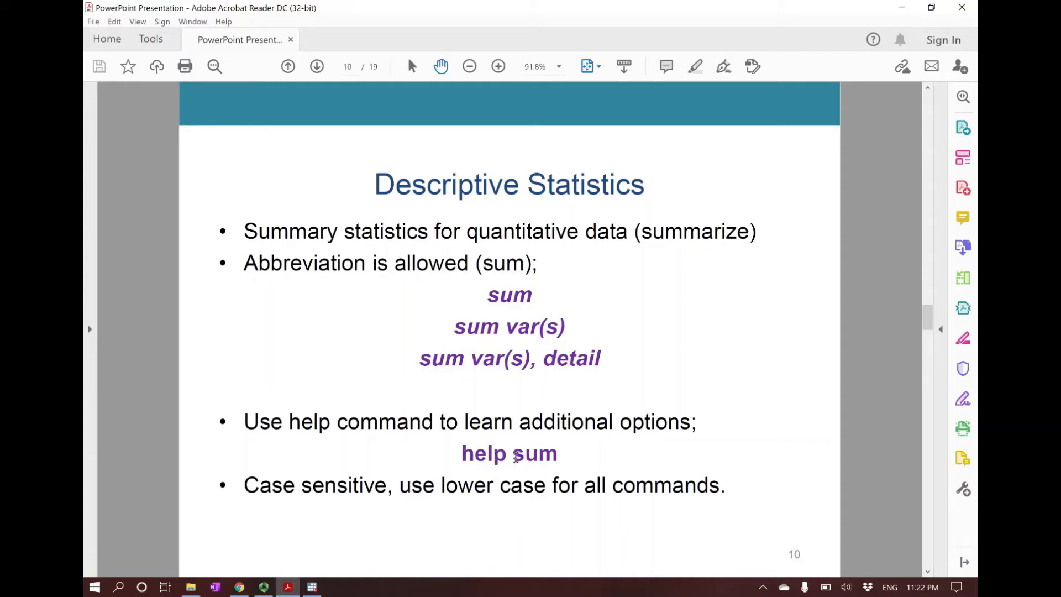
left_click(312, 587)
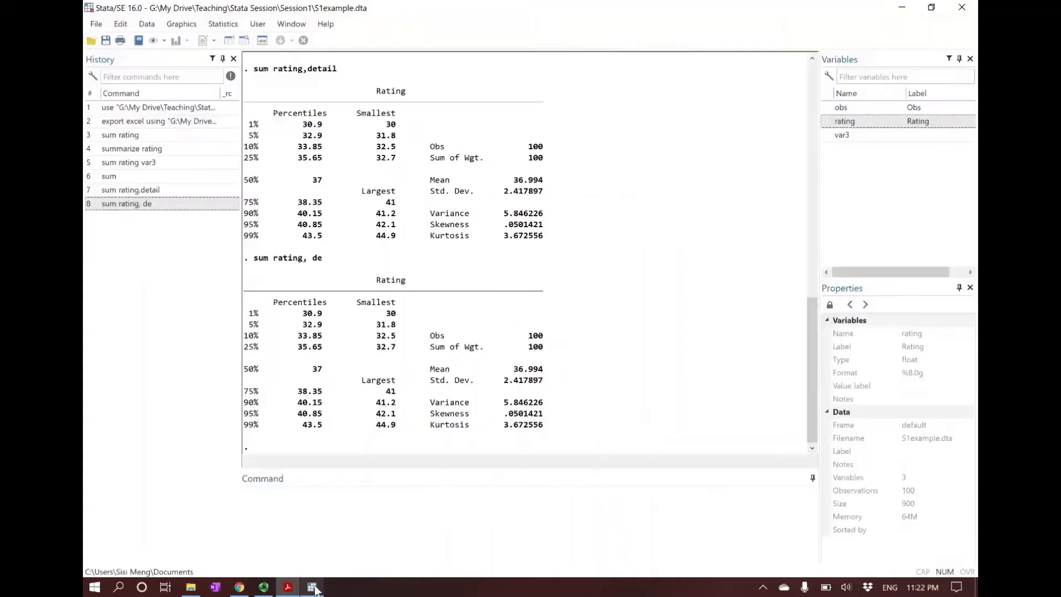
type("help sum")
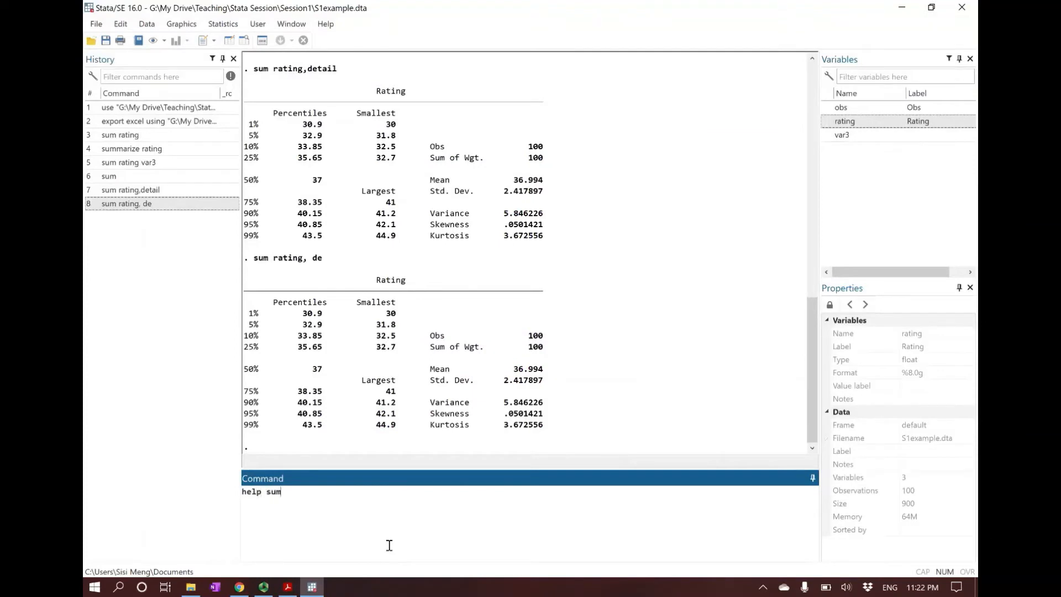
key("Return")
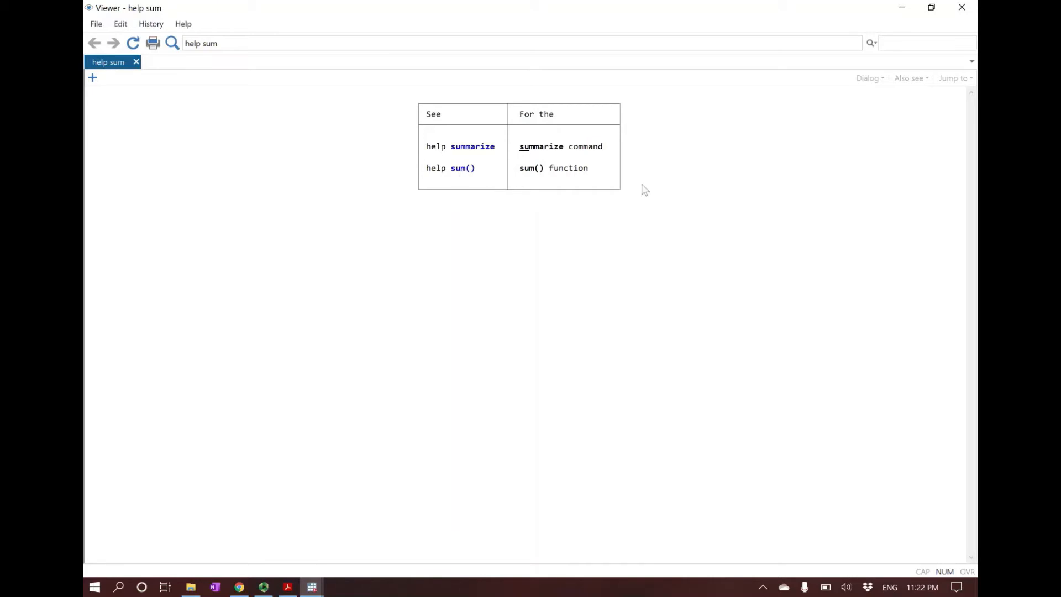
left_click(456, 148)
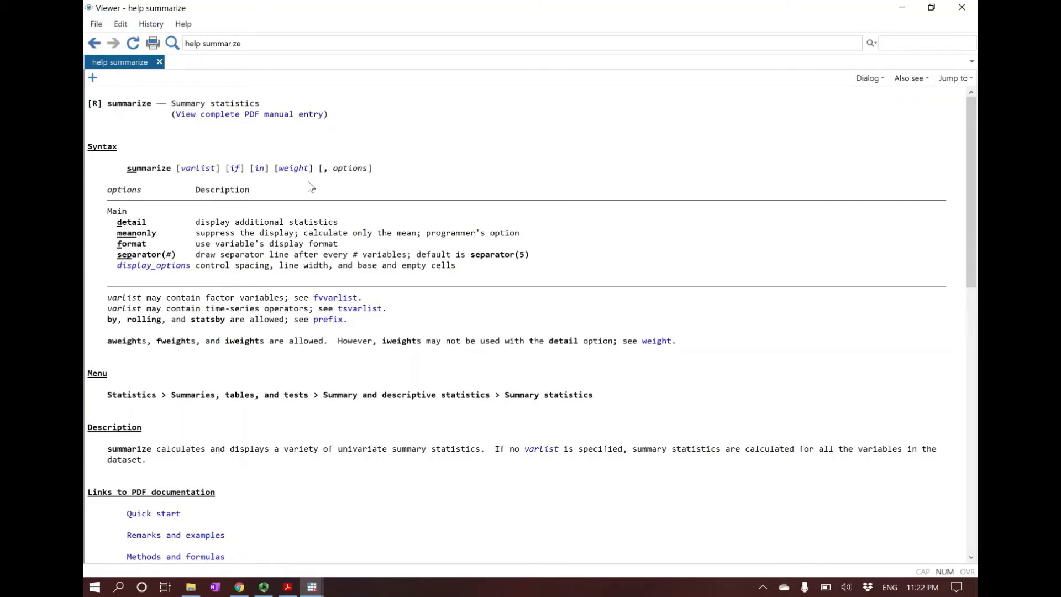
scroll(417, 368, "down", 9)
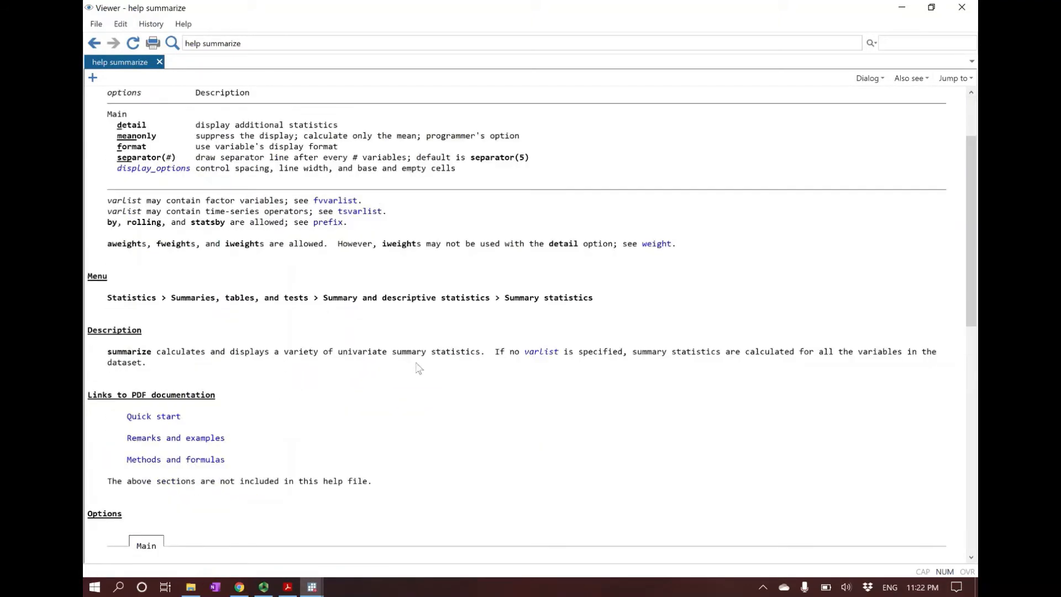
scroll(418, 368, "down", 7)
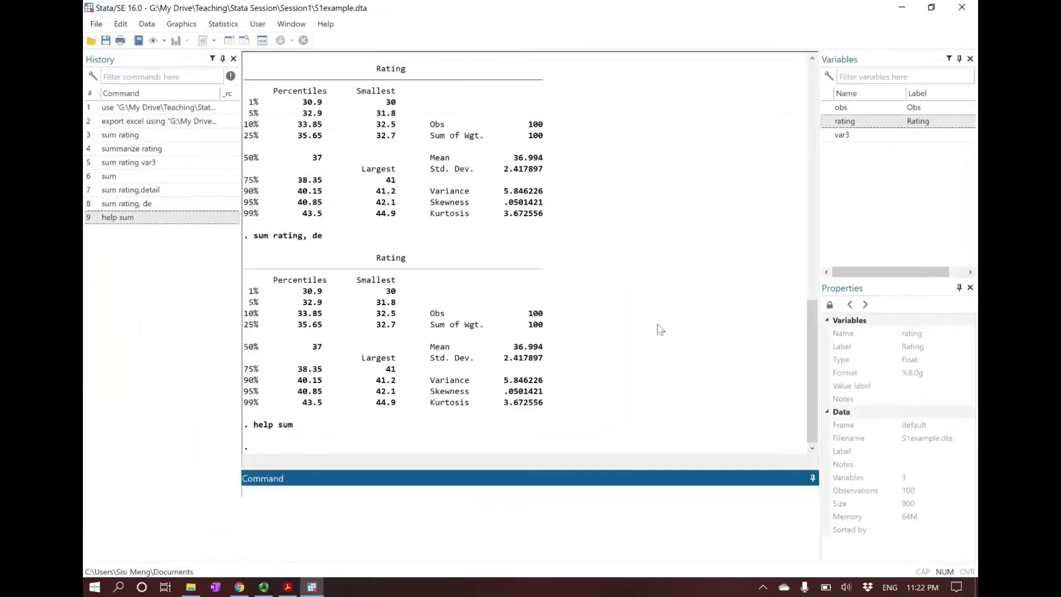
Step: Read the case-sensitivity note on the Acrobat Reader slide, return to Stata, and try running Sum rating with a capital S
left_click(288, 590)
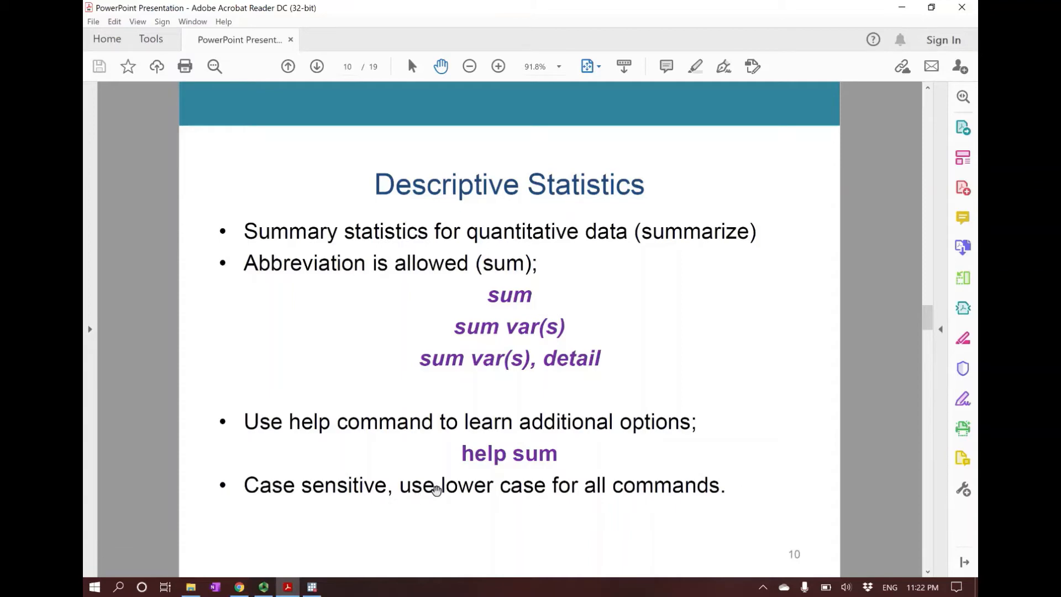
left_click(314, 590)
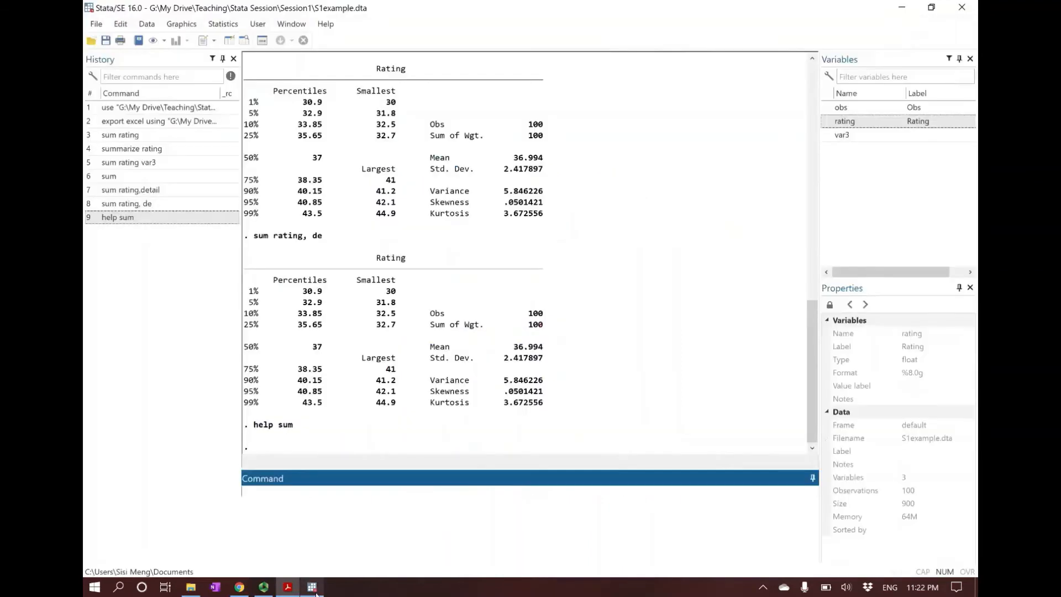
left_click(288, 587)
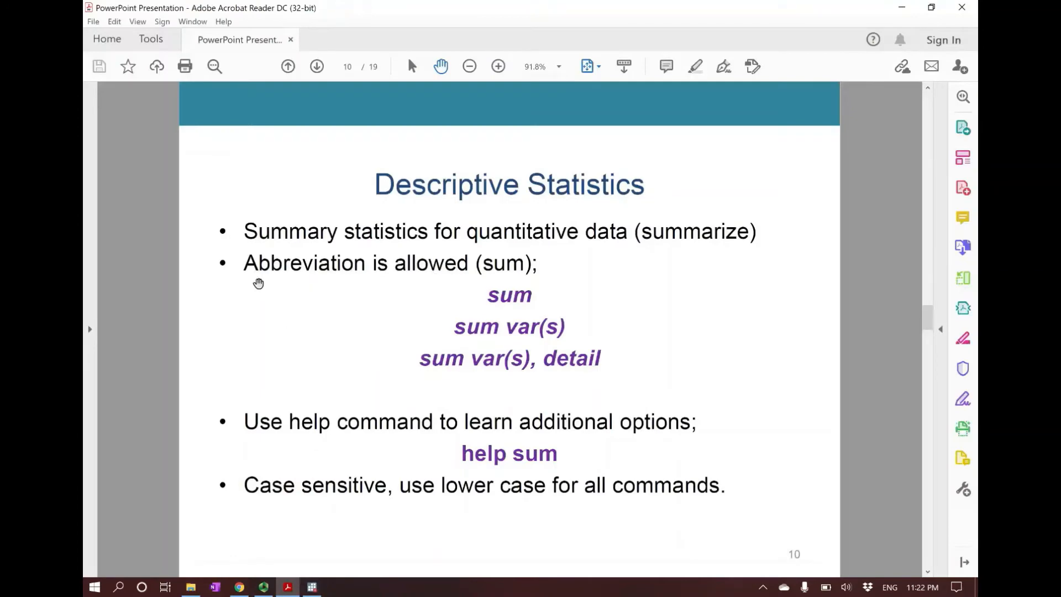
left_click(312, 587)
left_click(363, 508)
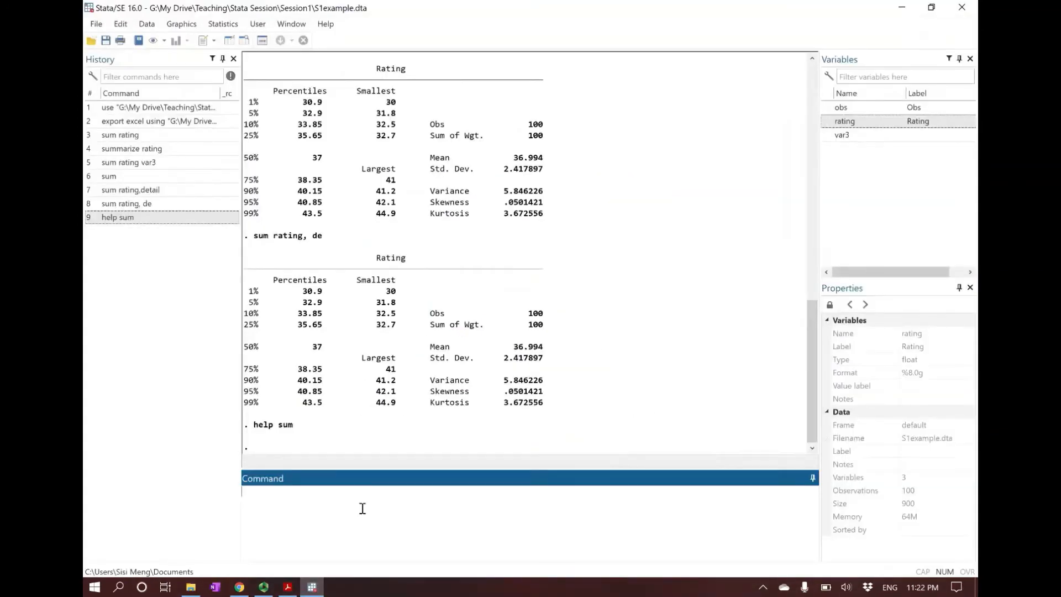
key("Caps_Lock")
type("S")
key("Caps_Lock")
type("um rating")
key("Return")
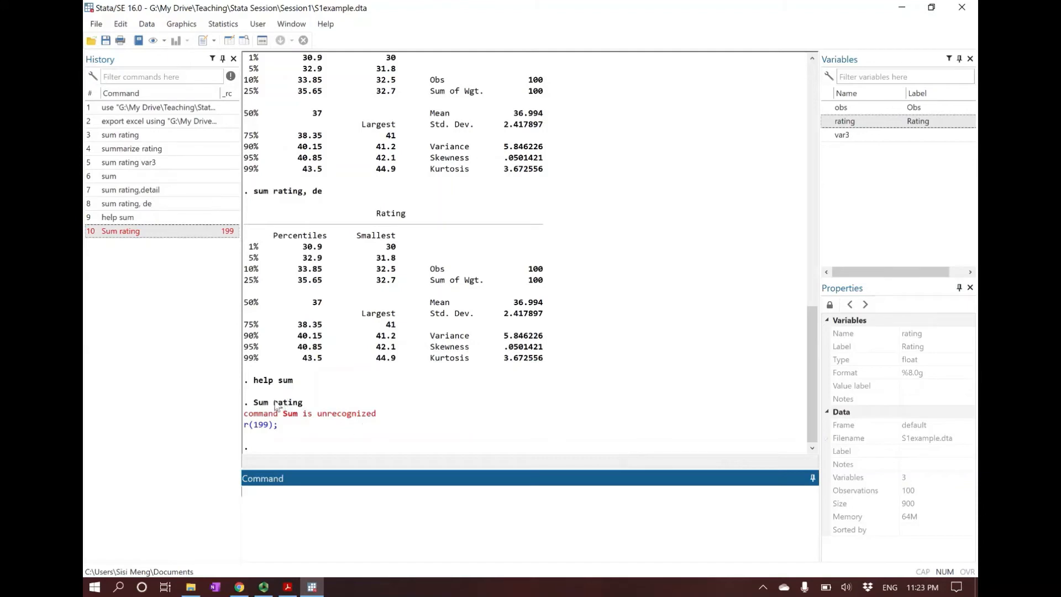
mouse_move(273, 404)
left_mouse_down()
mouse_move(254, 404)
mouse_move(268, 406)
left_mouse_up()
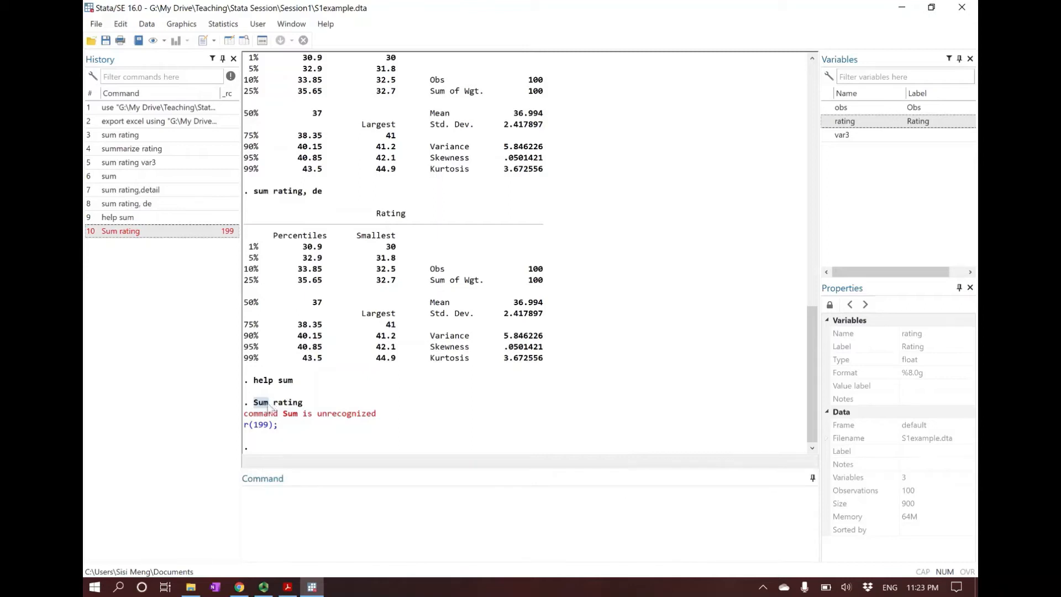
left_click(269, 408)
Step: Try running sum Rating with the variable name capitalized
left_click(454, 522)
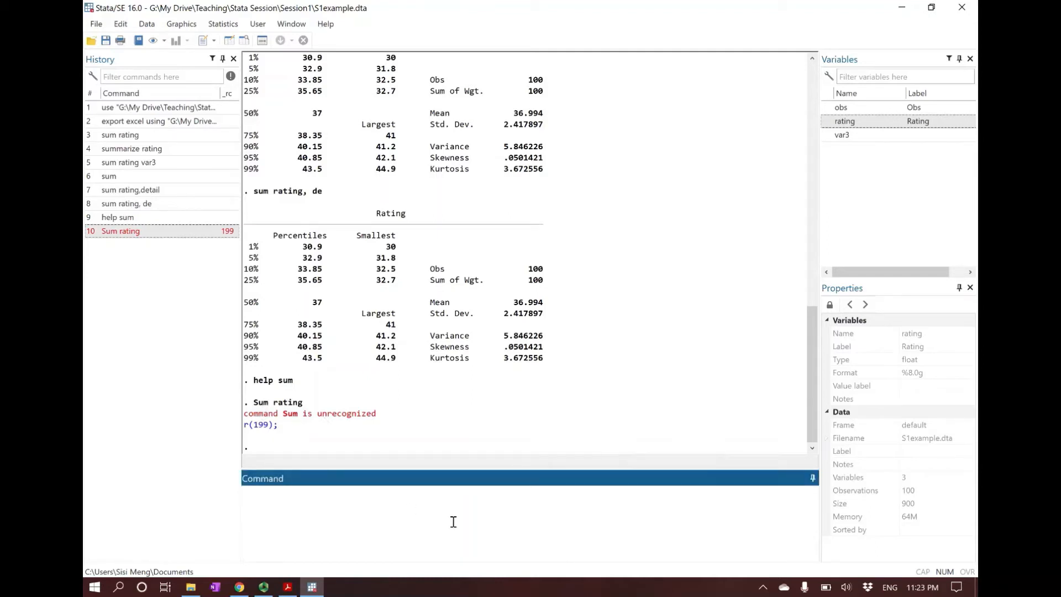
type("sum")
key("Caps_Lock")
type("R")
key("Caps_Lock")
type("ating")
key("Return")
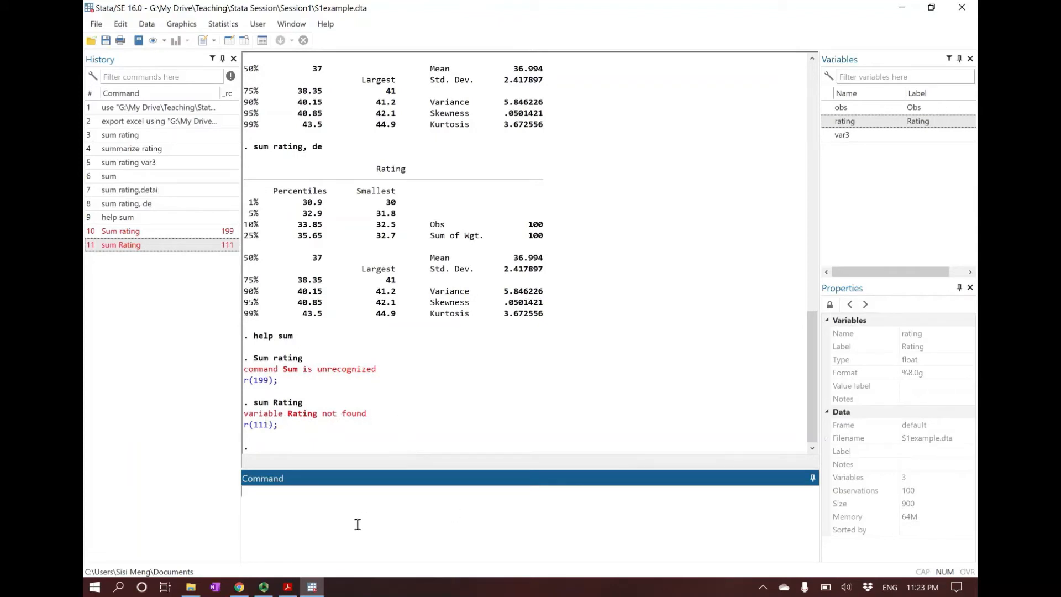
Step: Switch to the slides in Acrobat Reader and advance to slide 11 on the tabstat commands
left_click(292, 591)
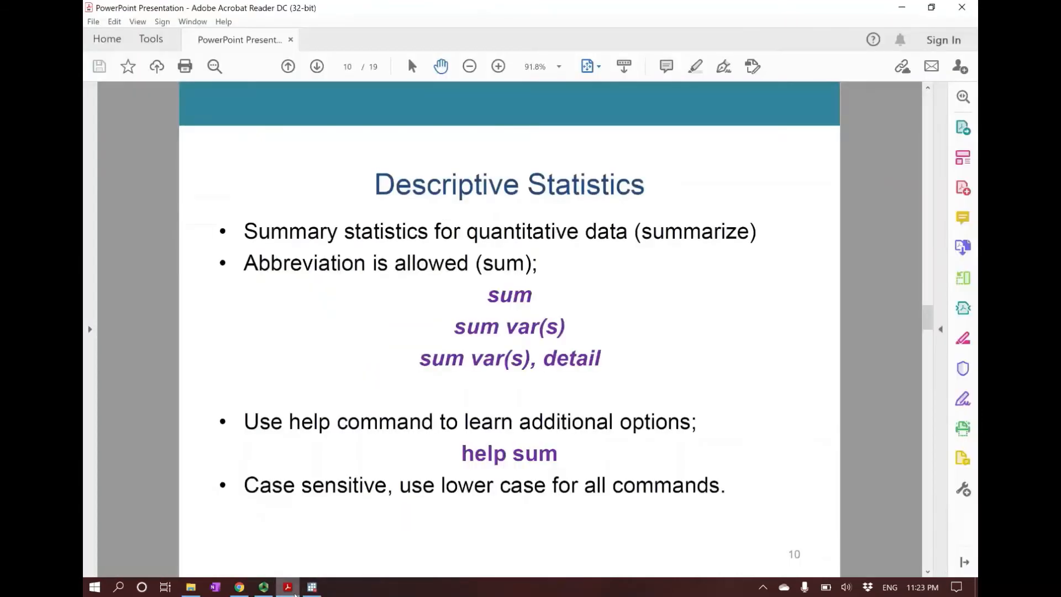
left_click(285, 584)
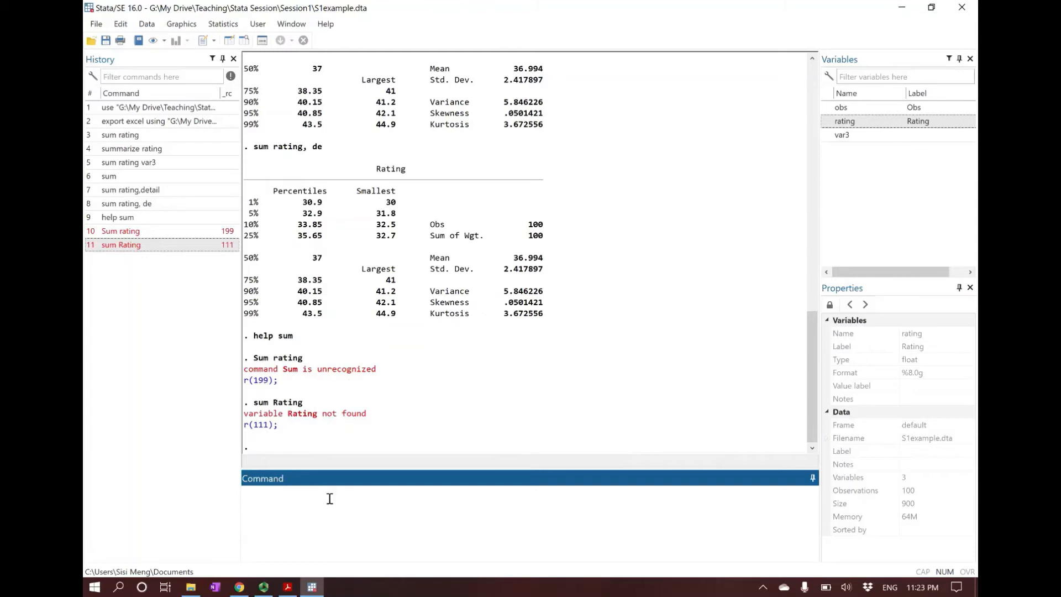
left_click(288, 587)
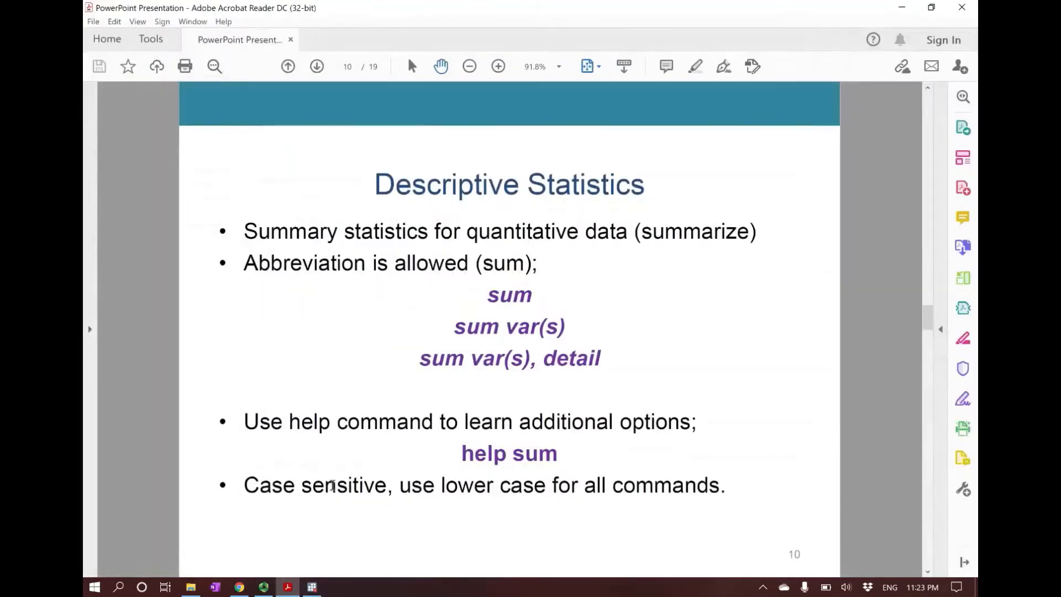
scroll(332, 486, "down", 2)
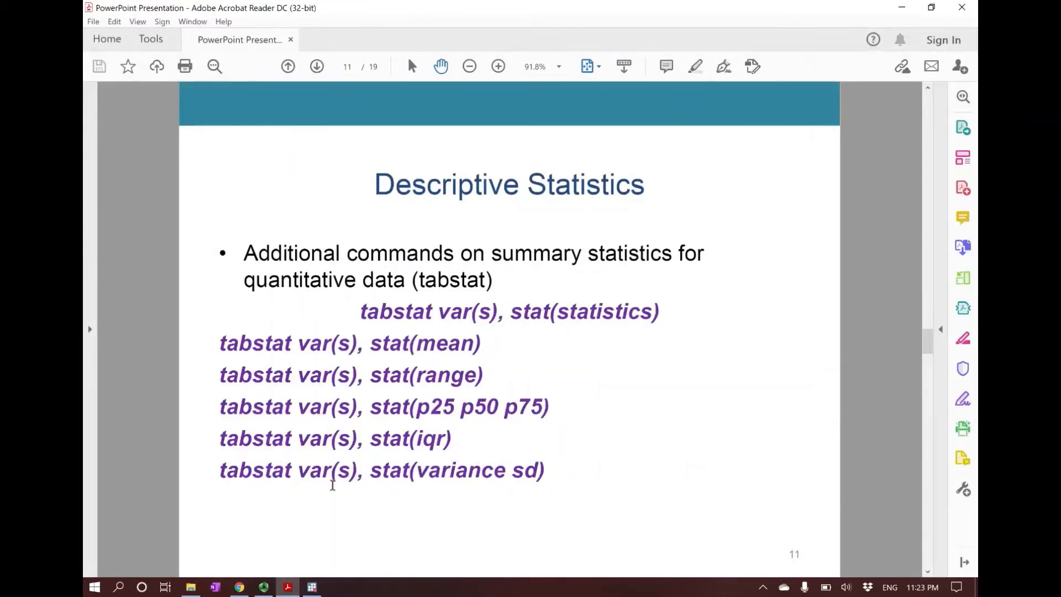
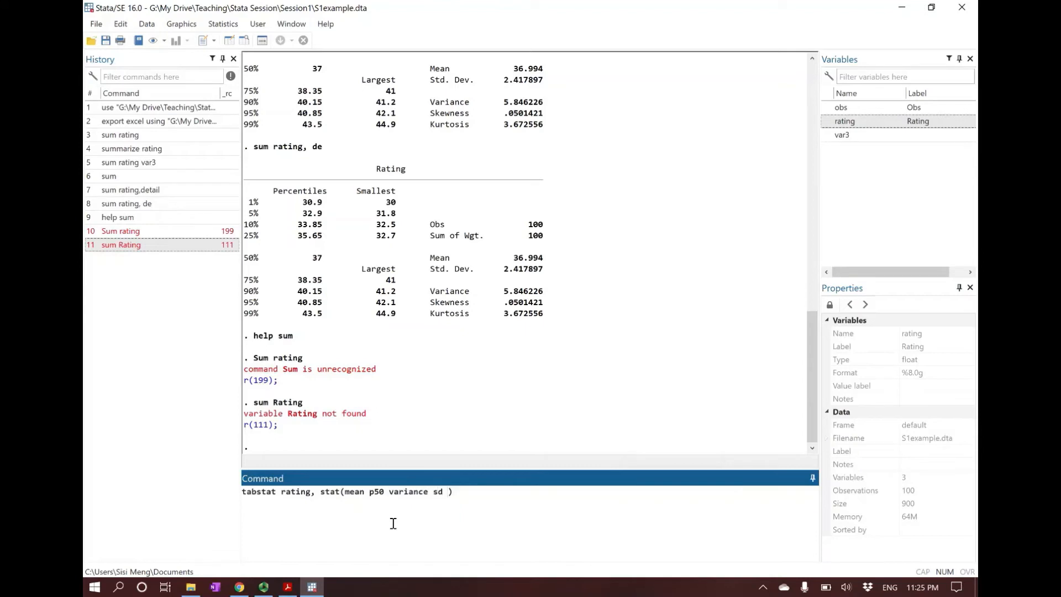
Step: Add p25 and p90 to the statistics and run tabstat rating, stat(mean p50 variance sd p25 p90)
type("p25 p90")
key("Return")
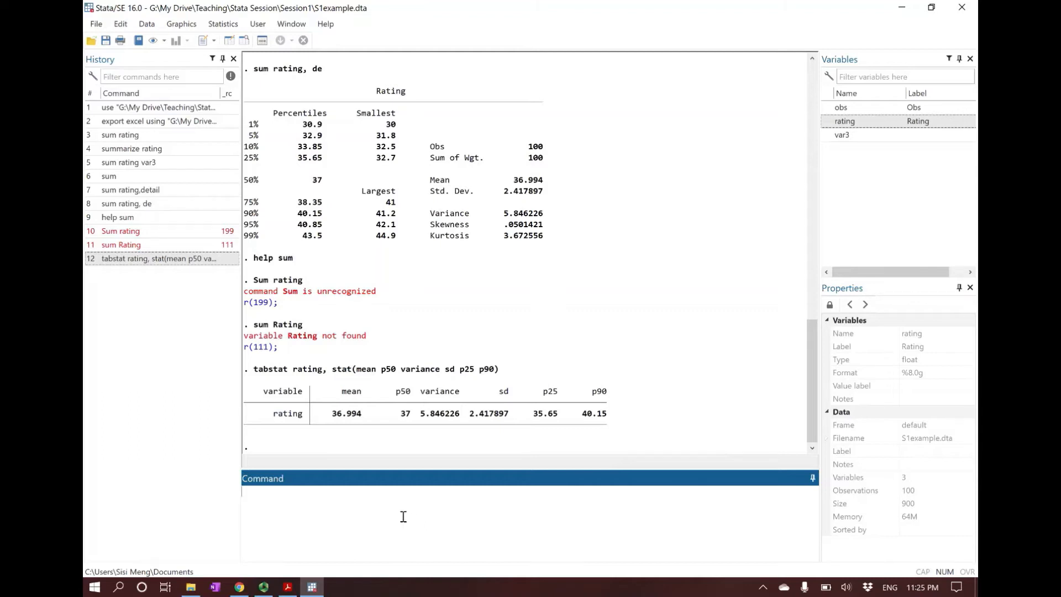
Step: Run tabstat obs rating var3, stat(sd) to get the standard deviation of all three variables
type("tabstat")
type("obs rating var")
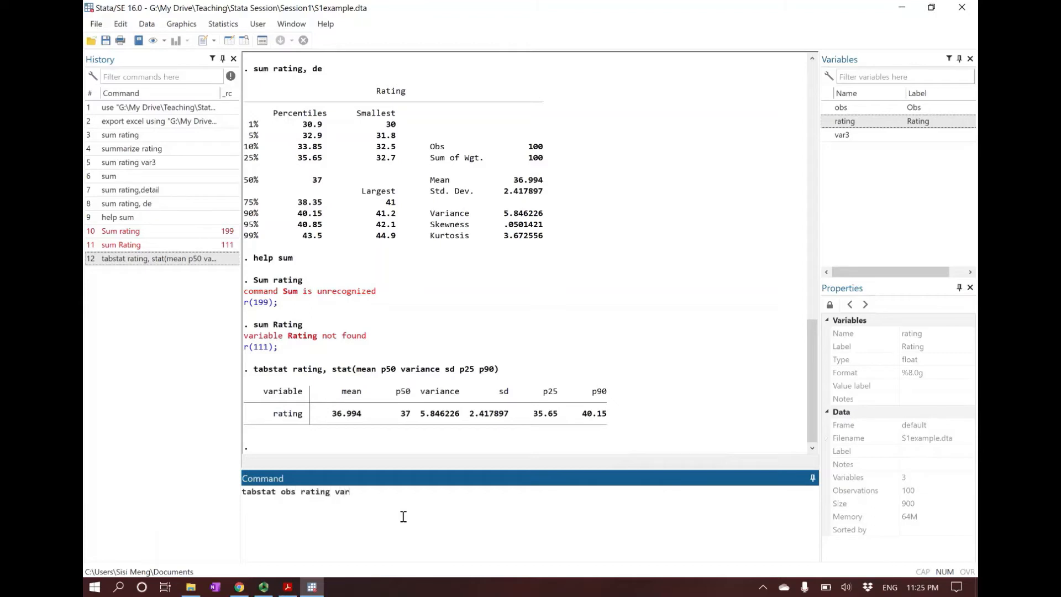
type("3")
type(", stat")
type("()")
type("sd")
key("Return")
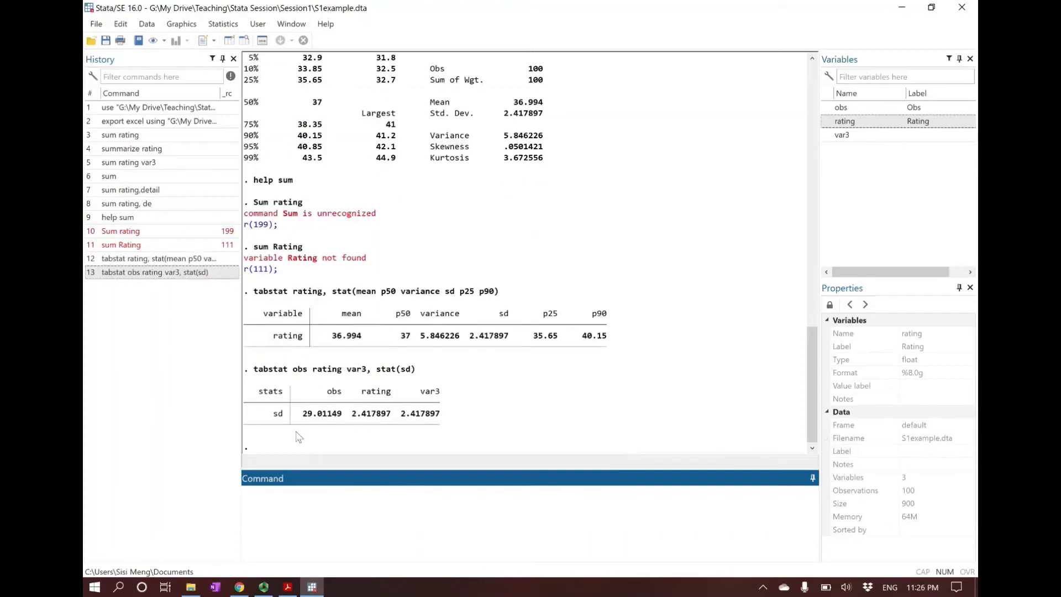
Step: Highlight the standard deviation row in the tabstat output and rerun the earlier sum rating command from the history
left_click(279, 420)
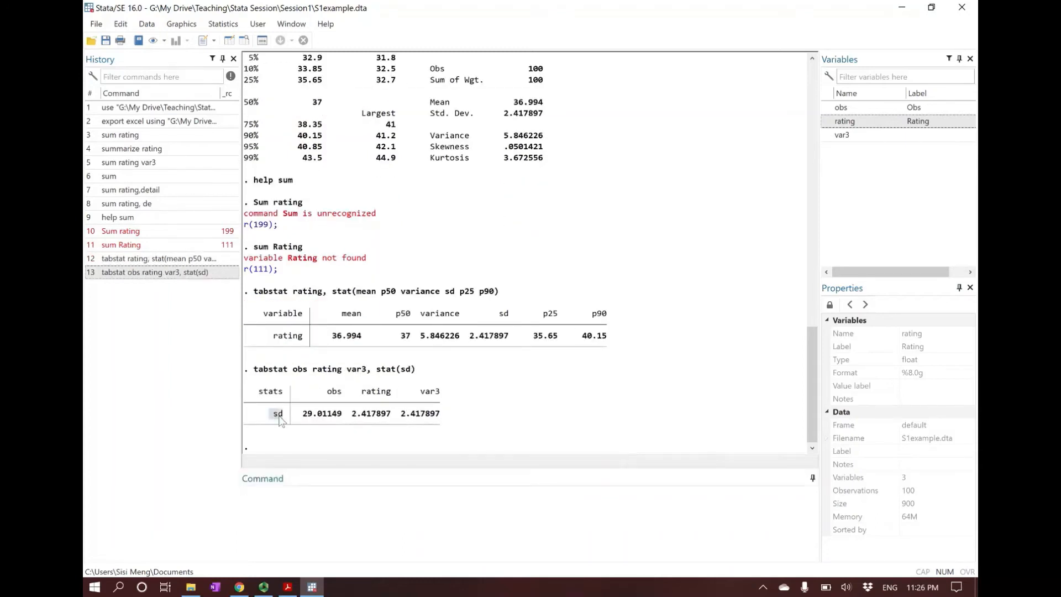
left_click_drag(304, 421, 440, 420)
left_click(325, 399)
double_click(117, 137)
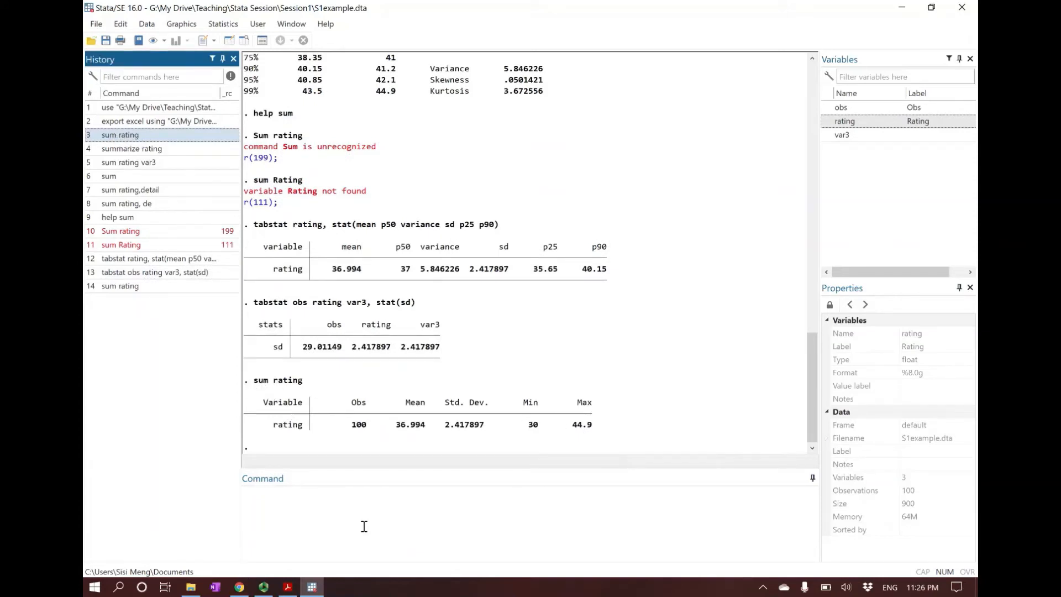
Step: Check the box plot syntax on slide 12 in Acrobat Reader, switch back to Stata, and run graph box rating
left_click(287, 588)
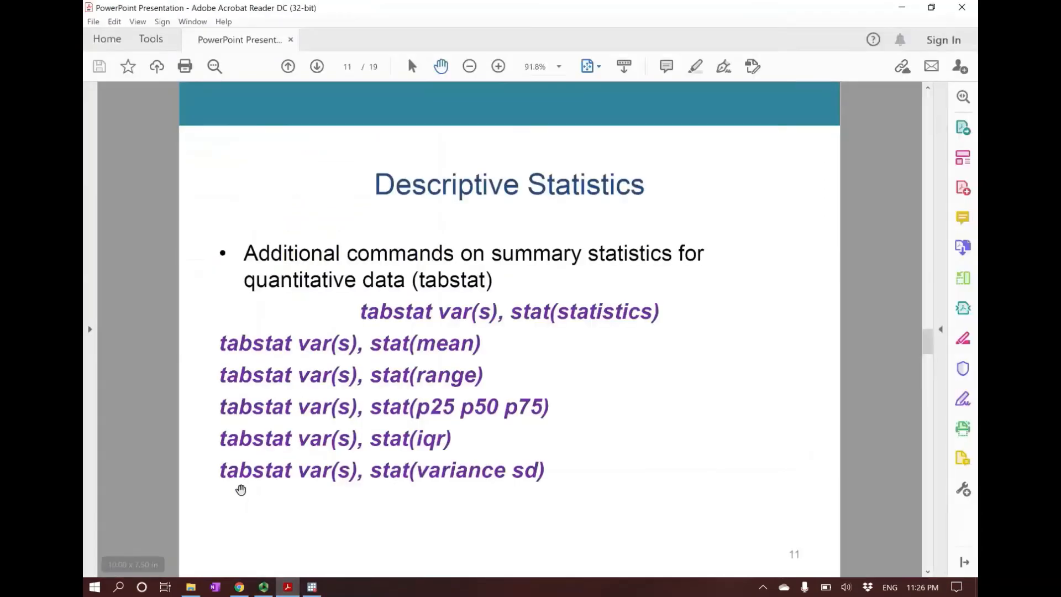
scroll(241, 490, "down", 1)
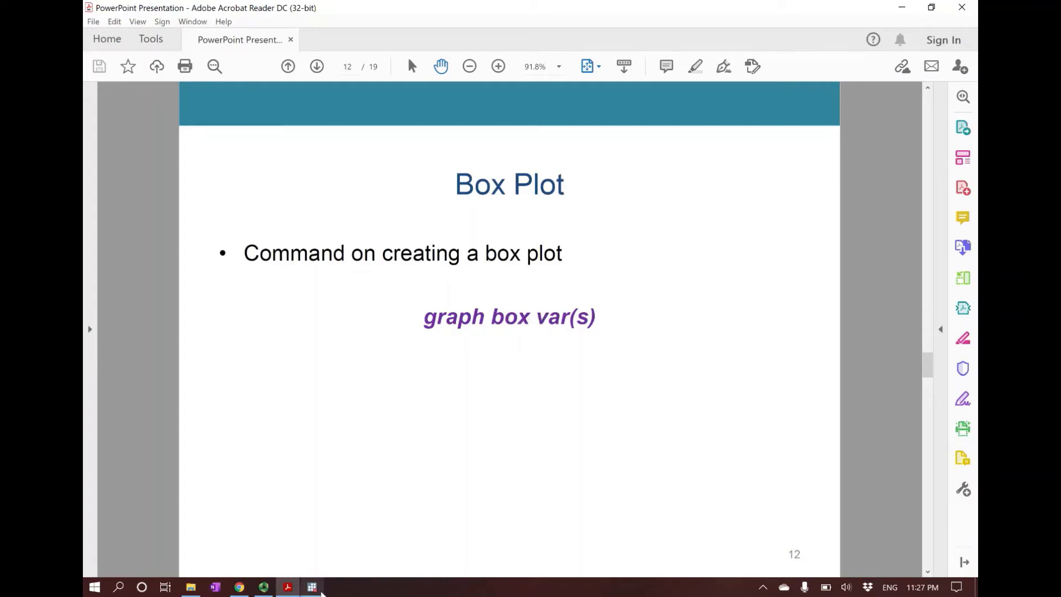
left_click(312, 587)
type("graph box r")
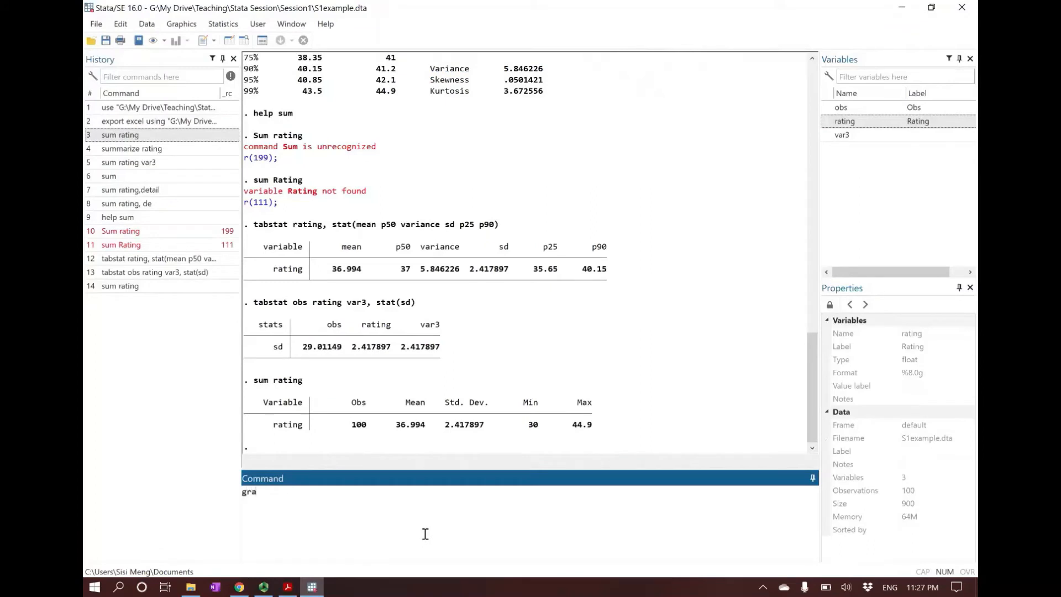
type("ating")
key("Return")
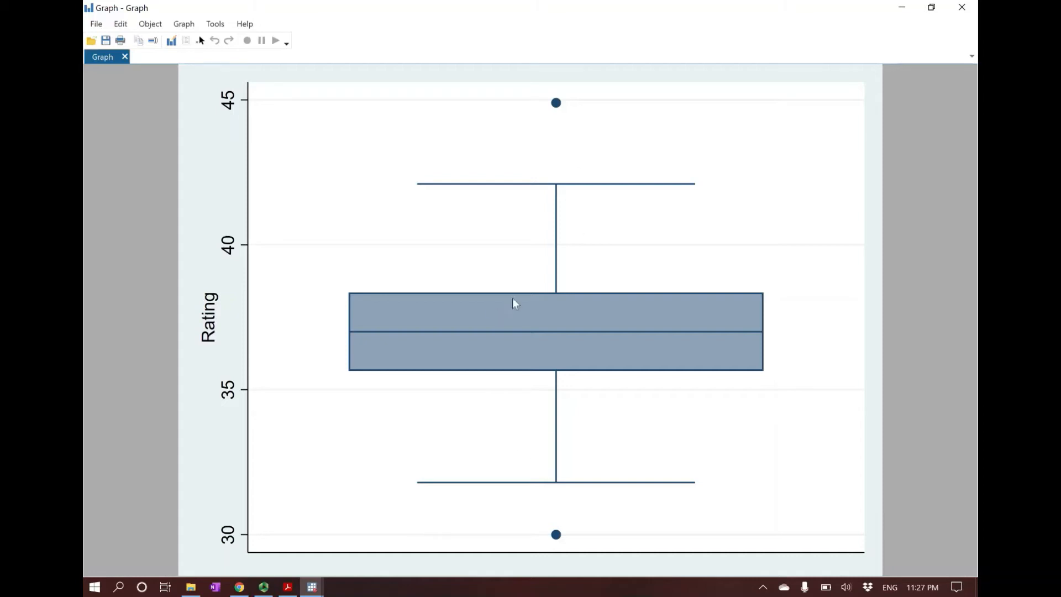
Step: Close the graph, recall the box plot command, and extend it to run graph box rating var3
left_click(963, 7)
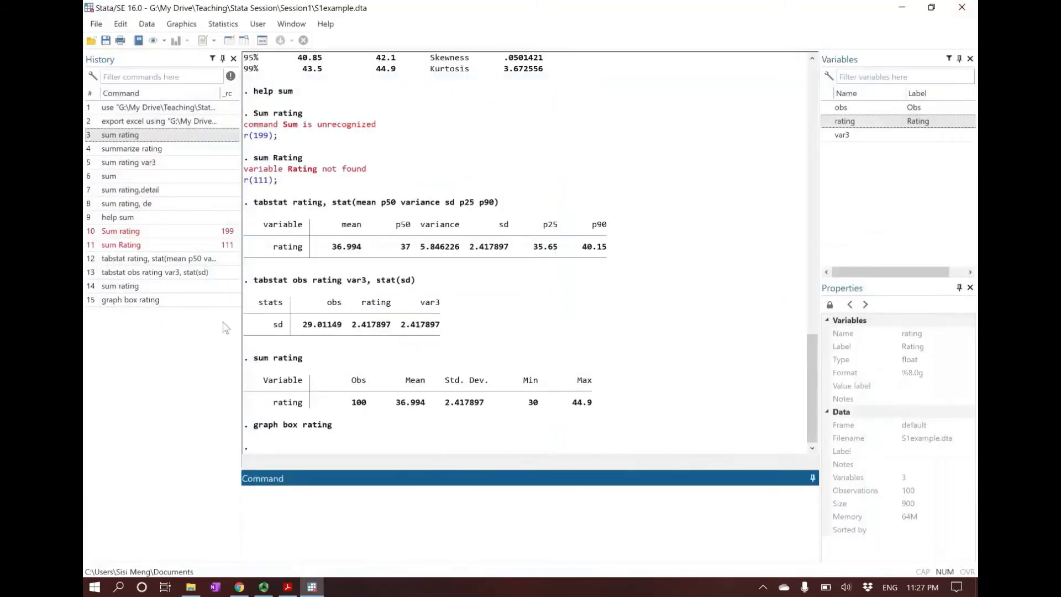
left_click(159, 301)
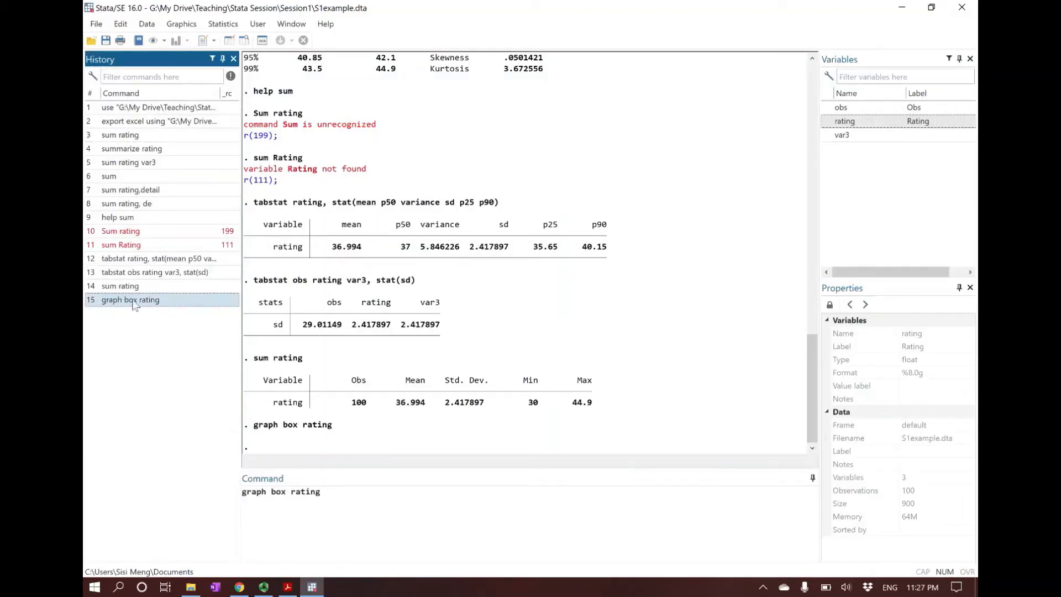
left_click(457, 519)
type("var3")
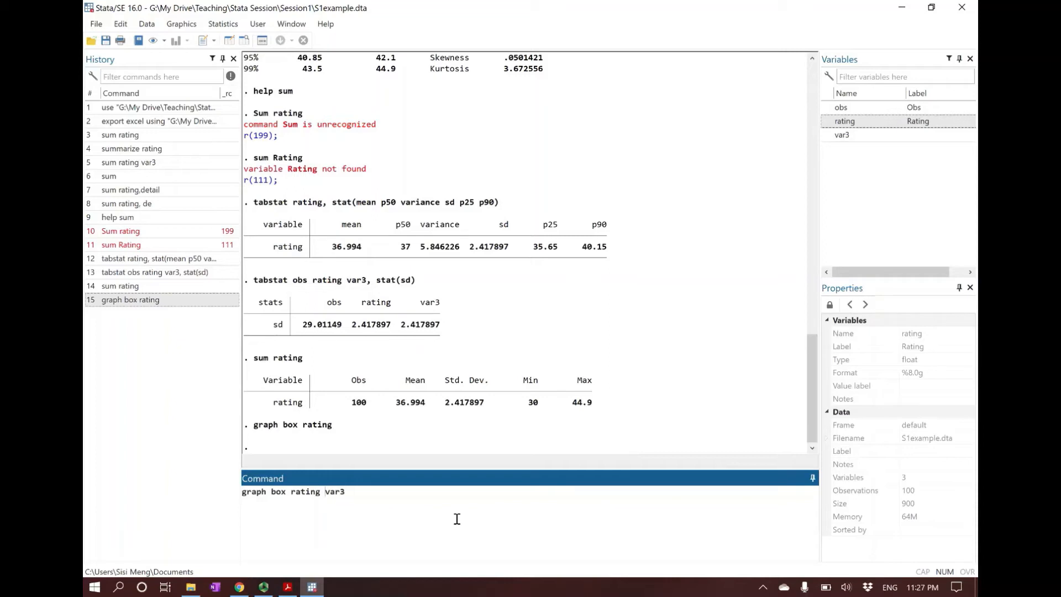
key("Return")
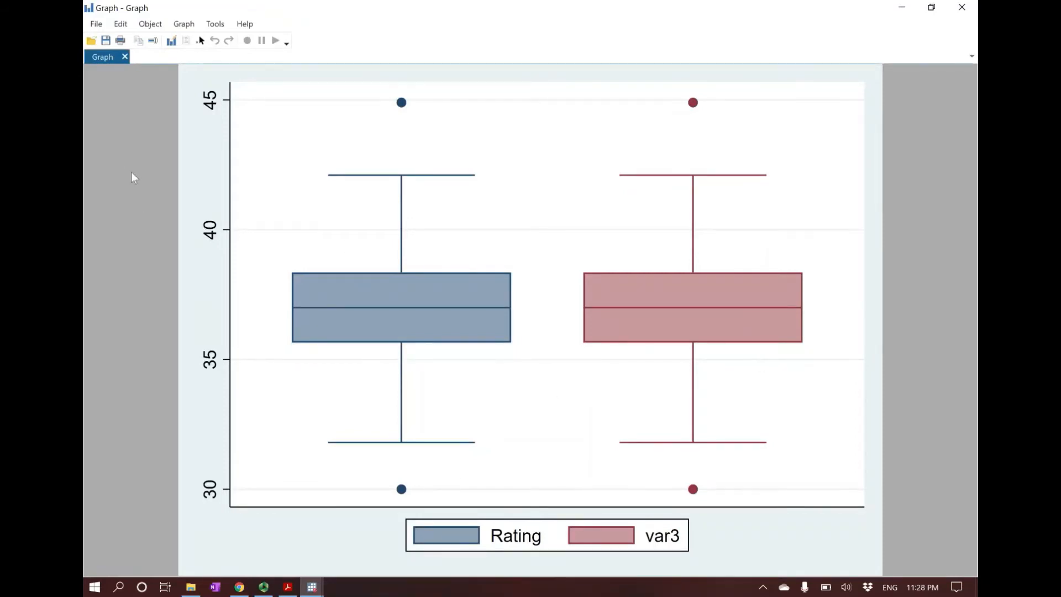
Step: Examine the file formats available for saving the two-variable box plot, cancel the save, and close the graph
left_click(96, 24)
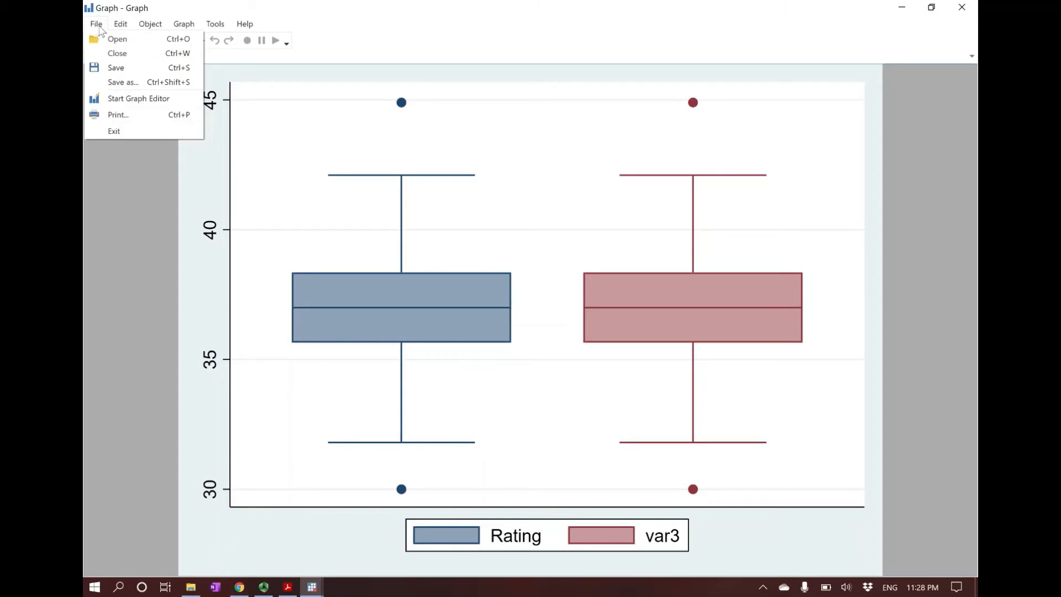
left_click(116, 68)
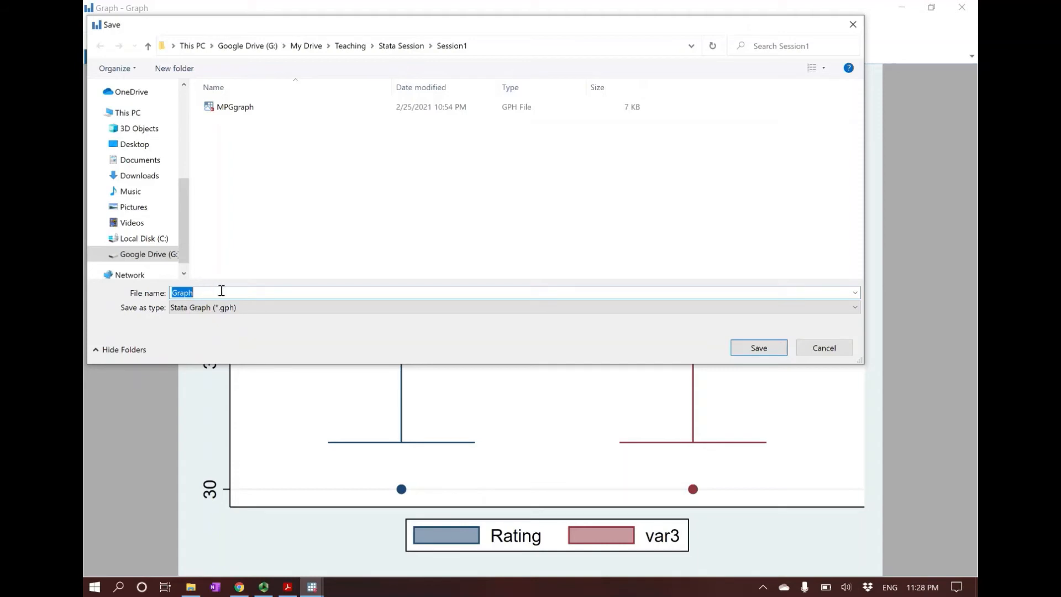
left_click(241, 309)
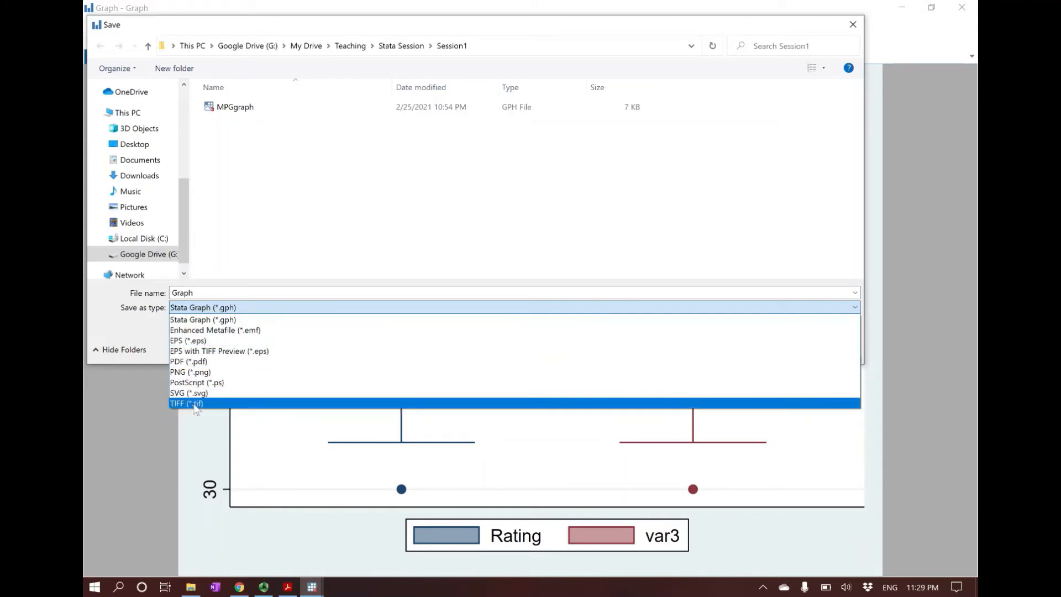
left_click(520, 29)
left_click(837, 348)
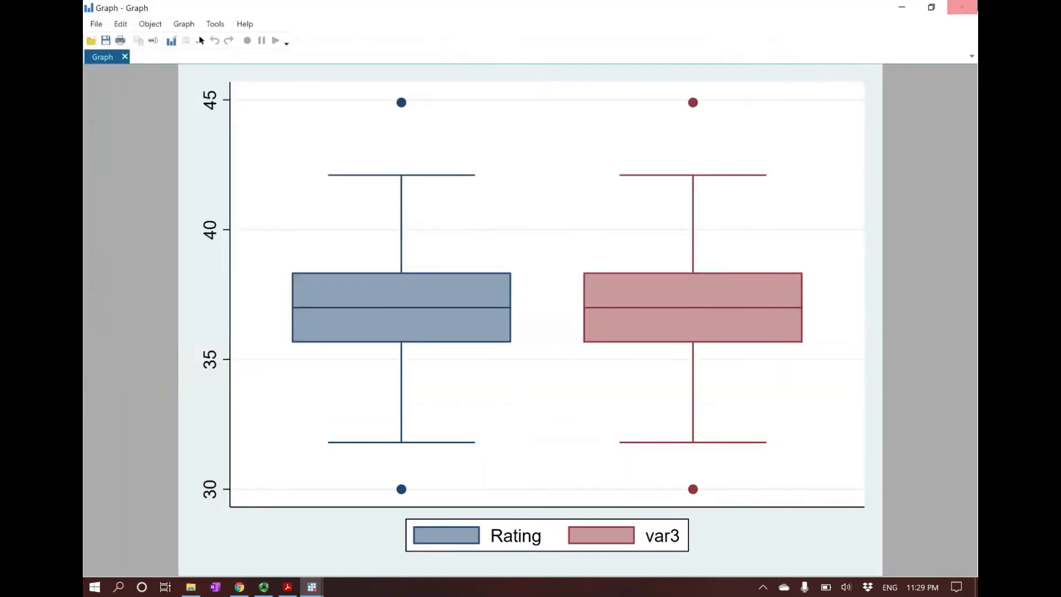
left_click(963, 7)
Step: Read slide 13 on Stata assignments in Acrobat Reader and locate the option for changing the working directory in Stata
left_click(288, 587)
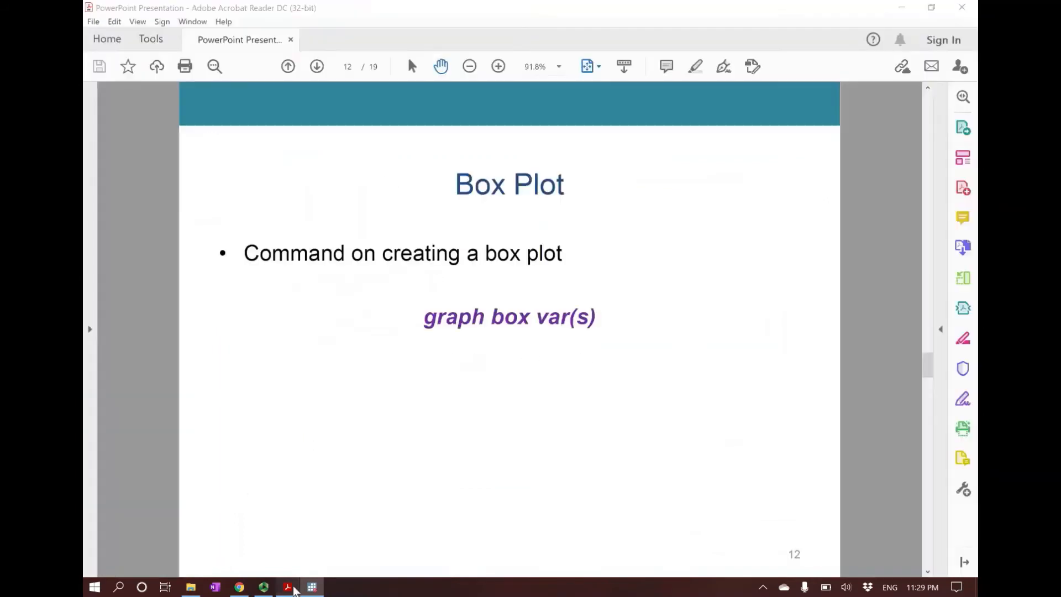
scroll(224, 458, "down", 1)
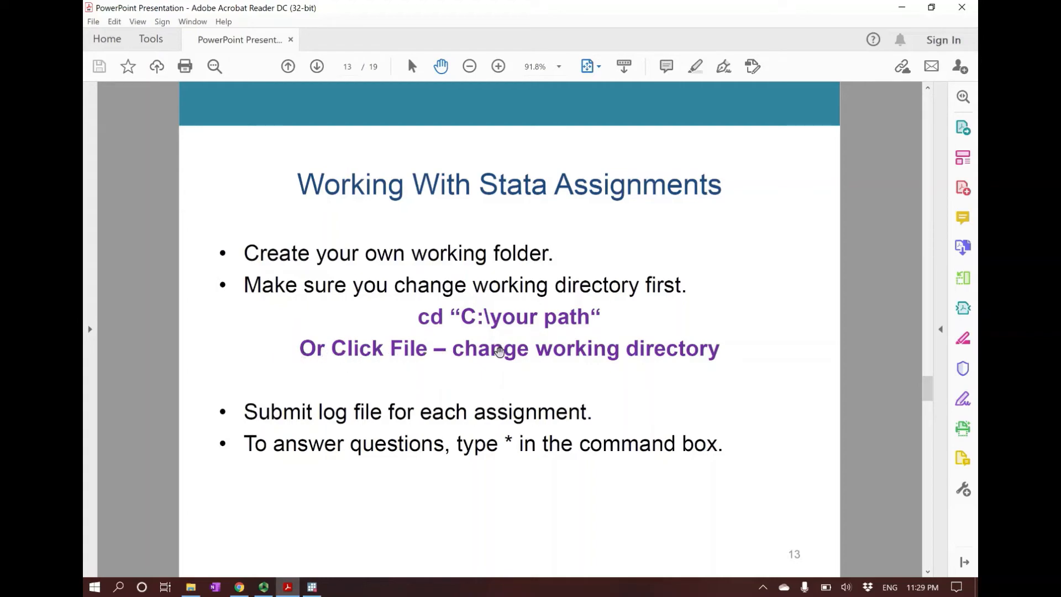
left_click(313, 587)
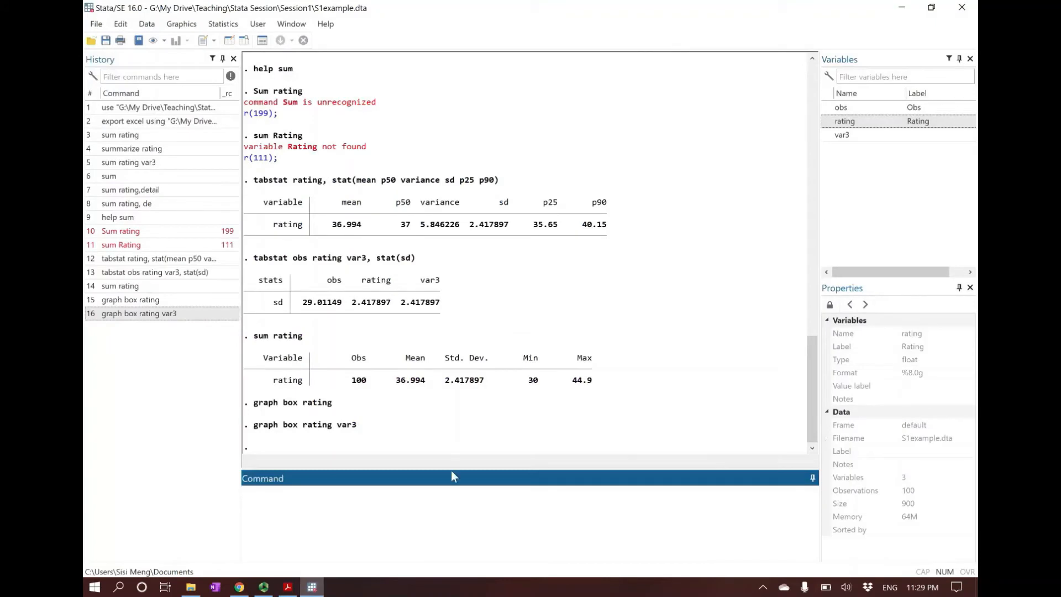
left_click(98, 26)
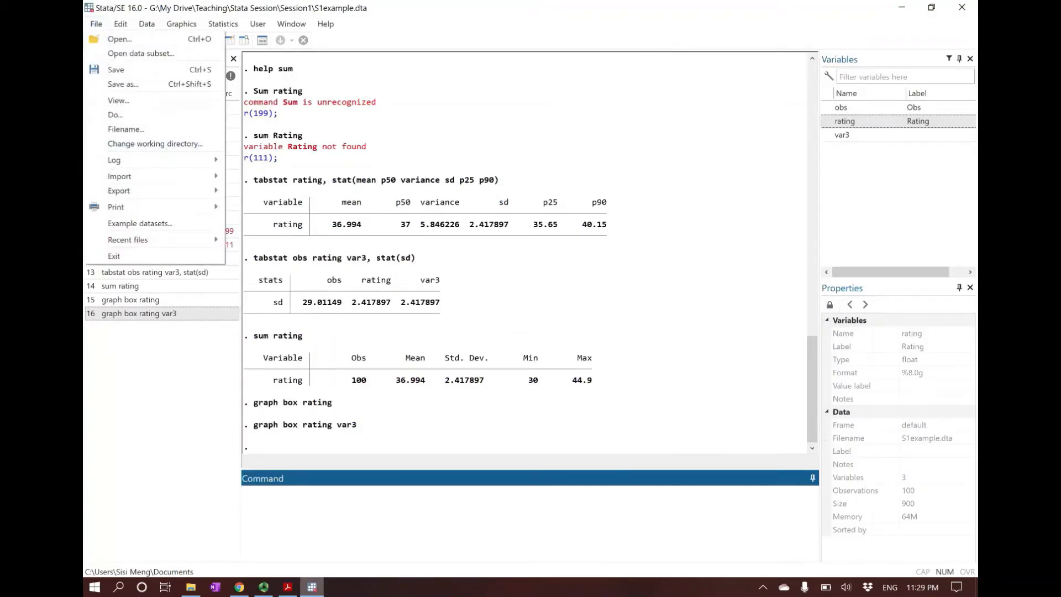
Step: Read slide 14 on log files in Acrobat Reader, and view Stata's dialog for beginning a log in both ways without saving
left_click(288, 587)
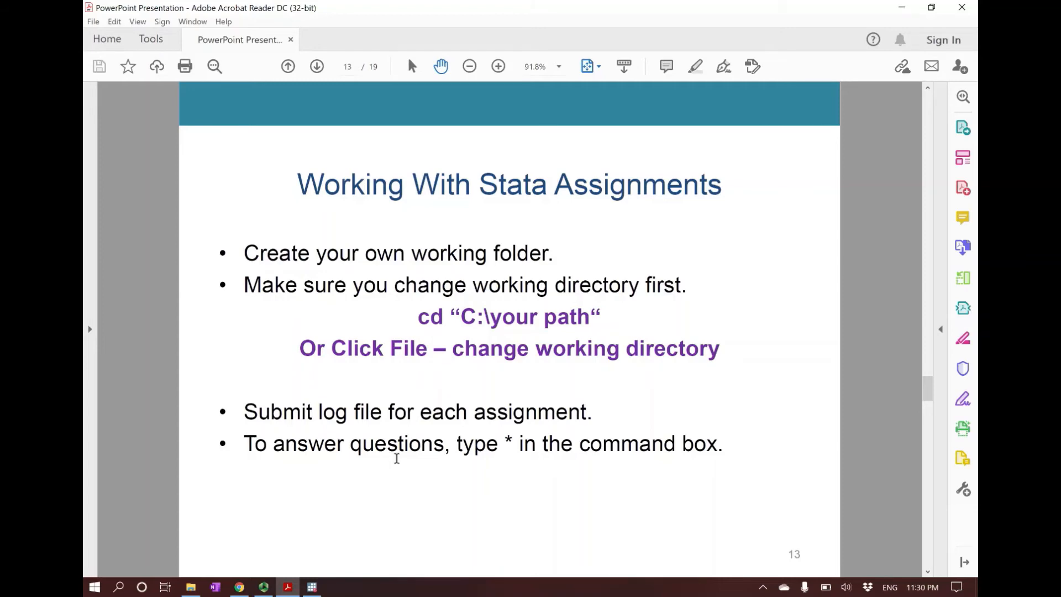
scroll(397, 458, "down", 1)
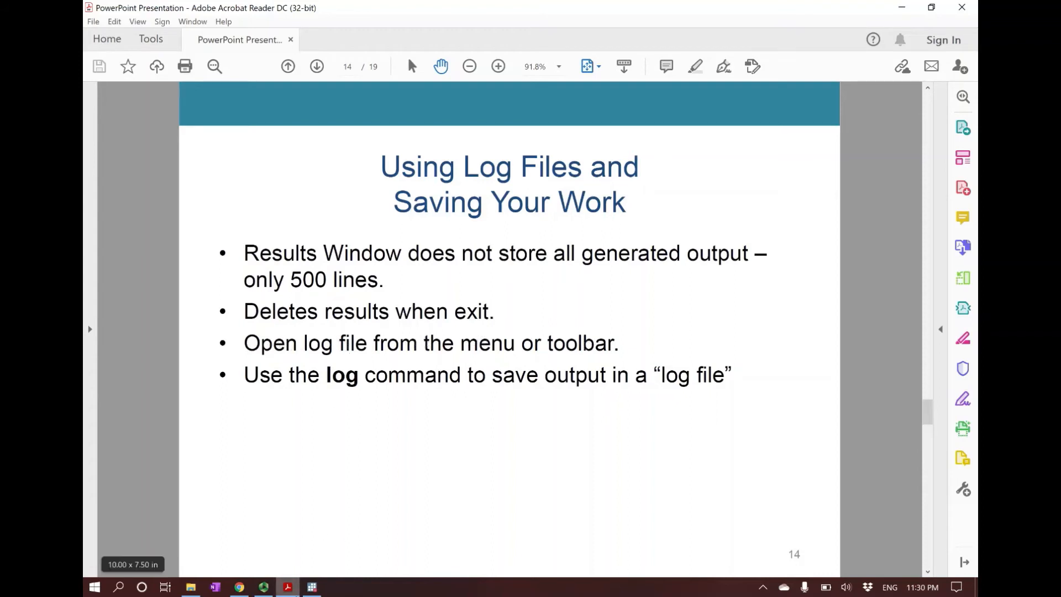
left_click(314, 588)
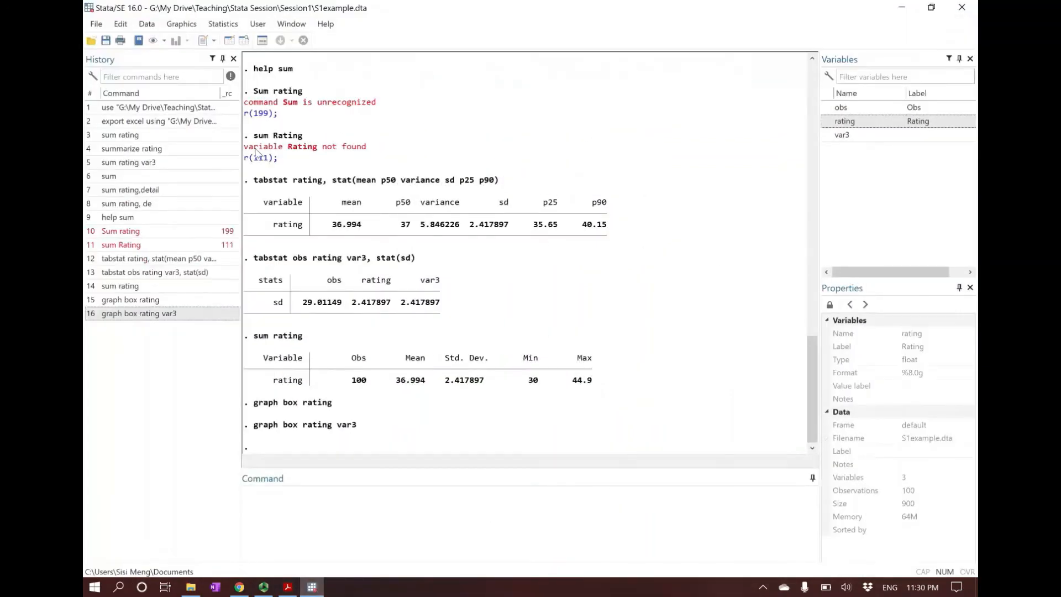
left_click(97, 27)
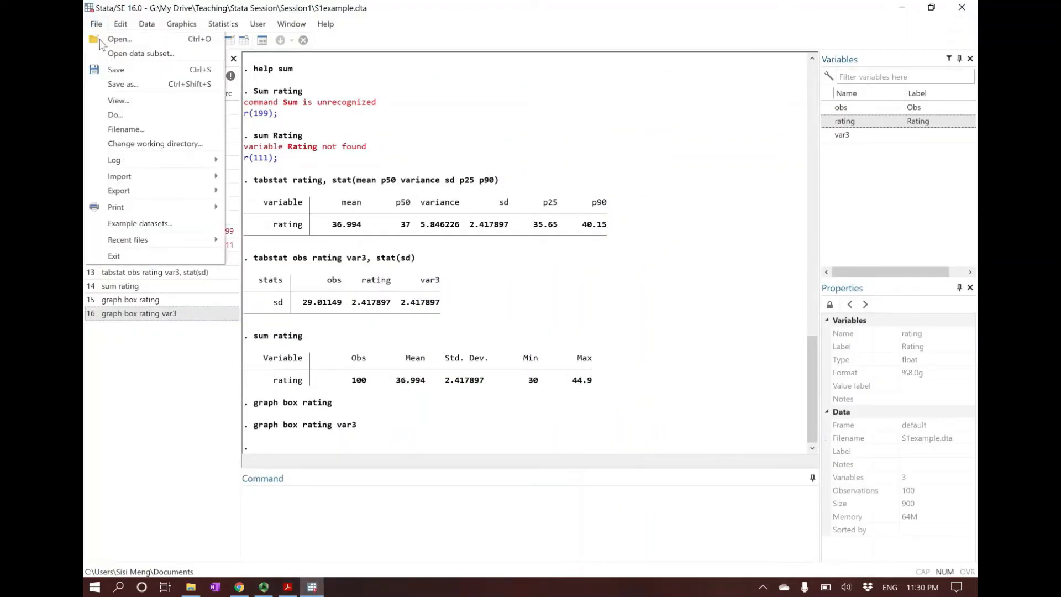
mouse_move(140, 163)
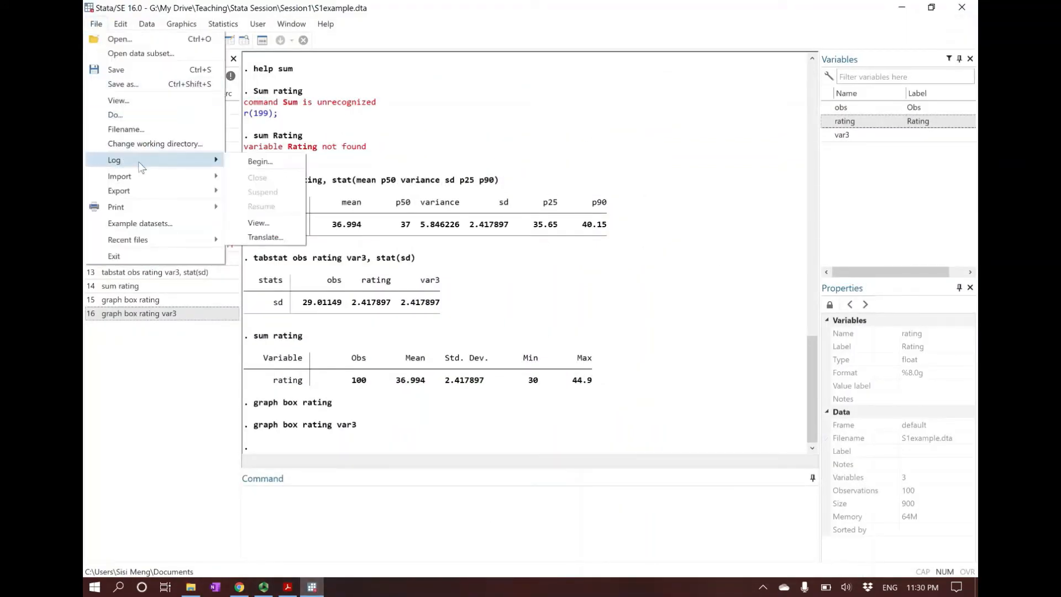
left_click(258, 162)
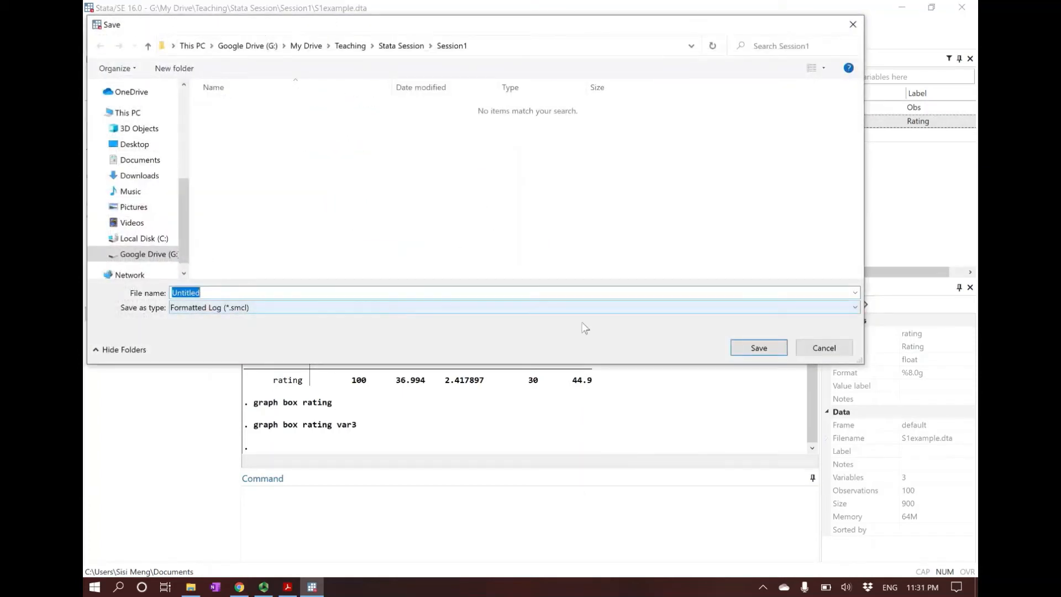
left_click(824, 347)
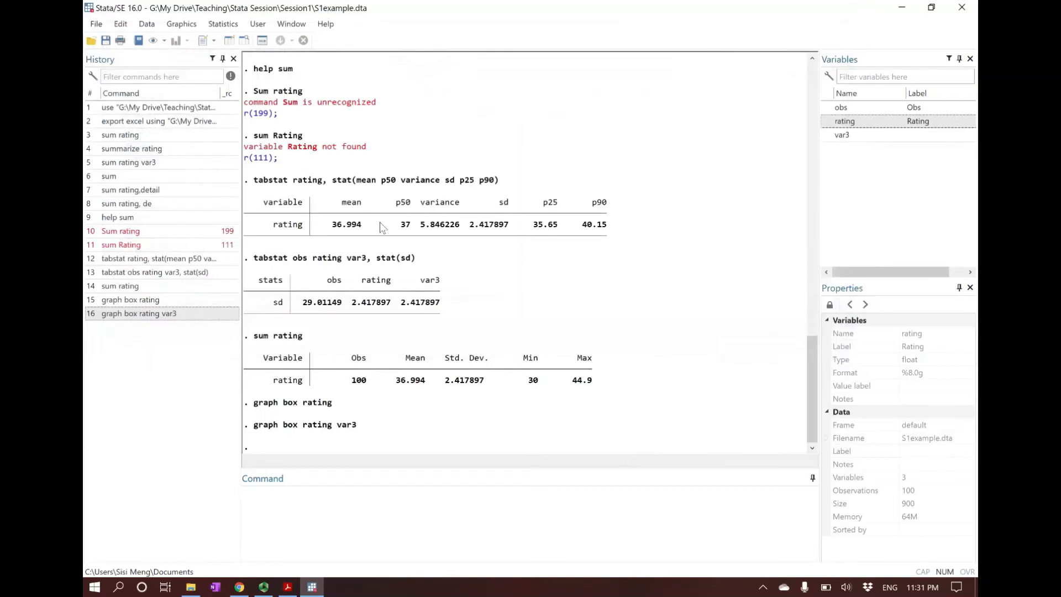
left_click(139, 40)
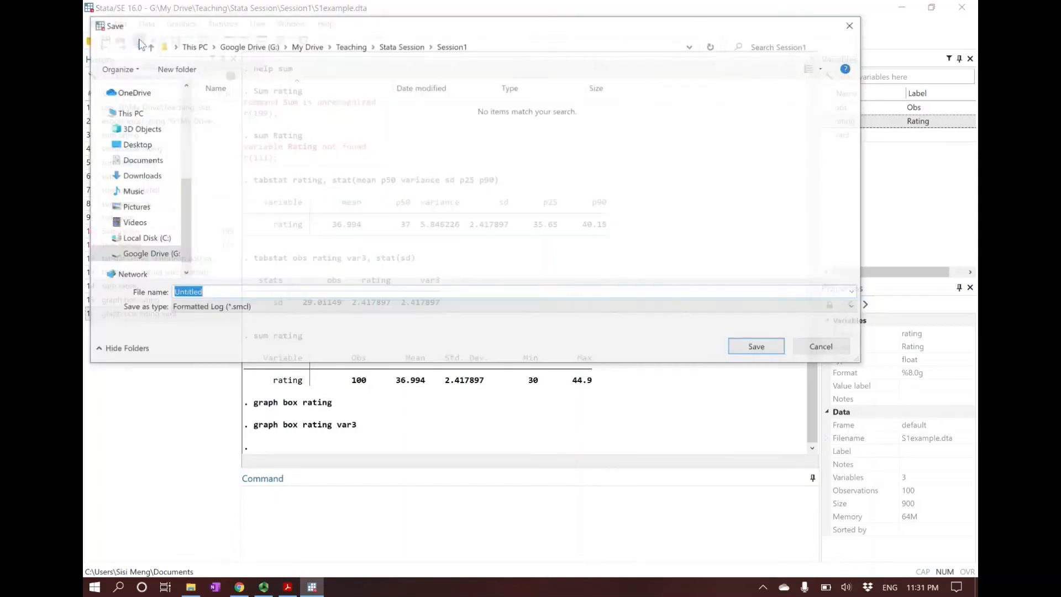
left_click(786, 349)
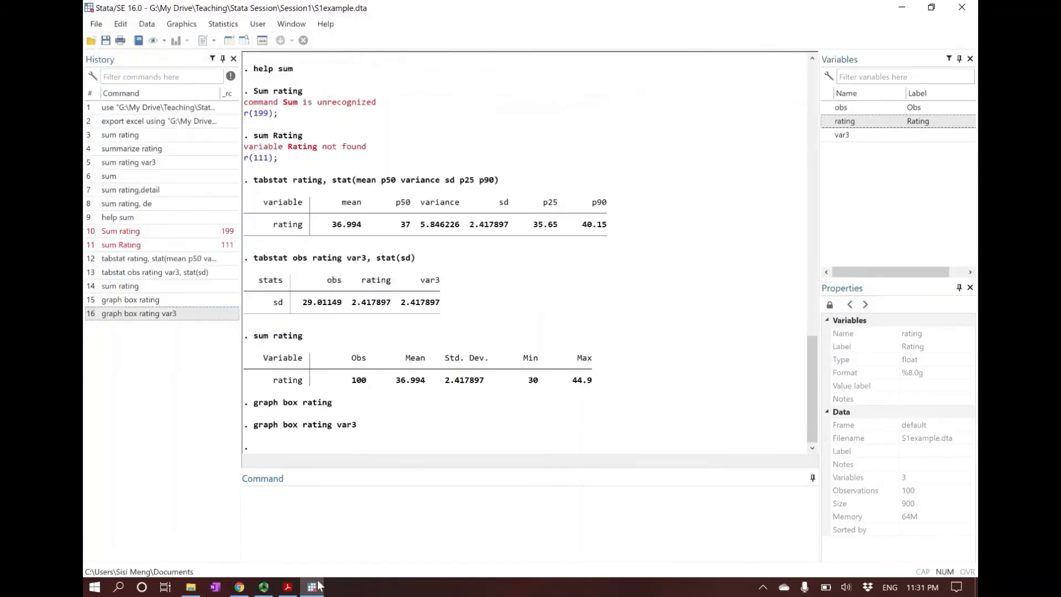
Step: Return to the slides in Acrobat Reader and advance to slide 15 on the log file workflow
left_click(290, 589)
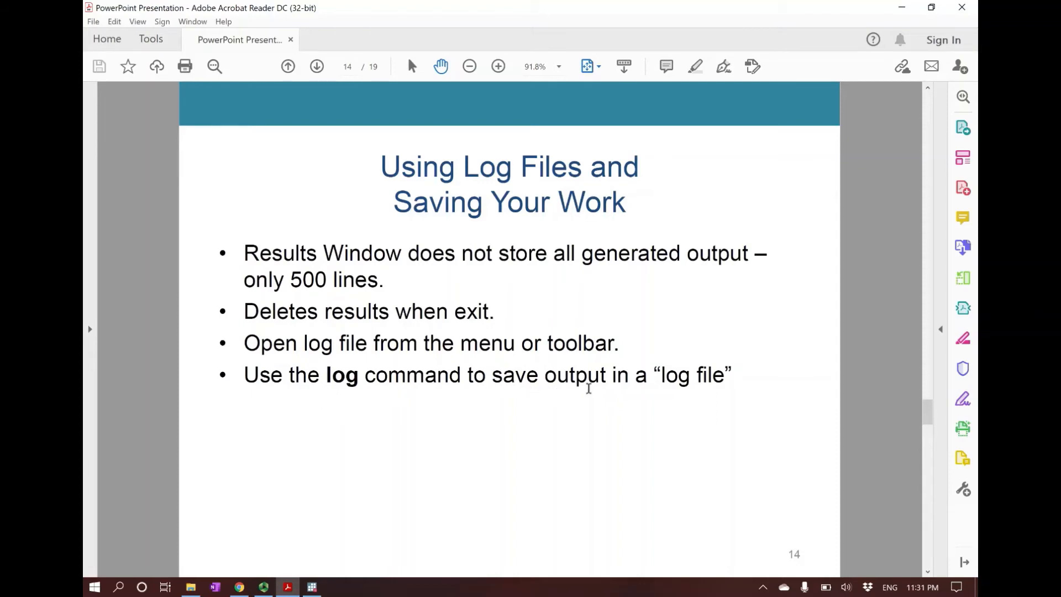
scroll(734, 391, "down", 1)
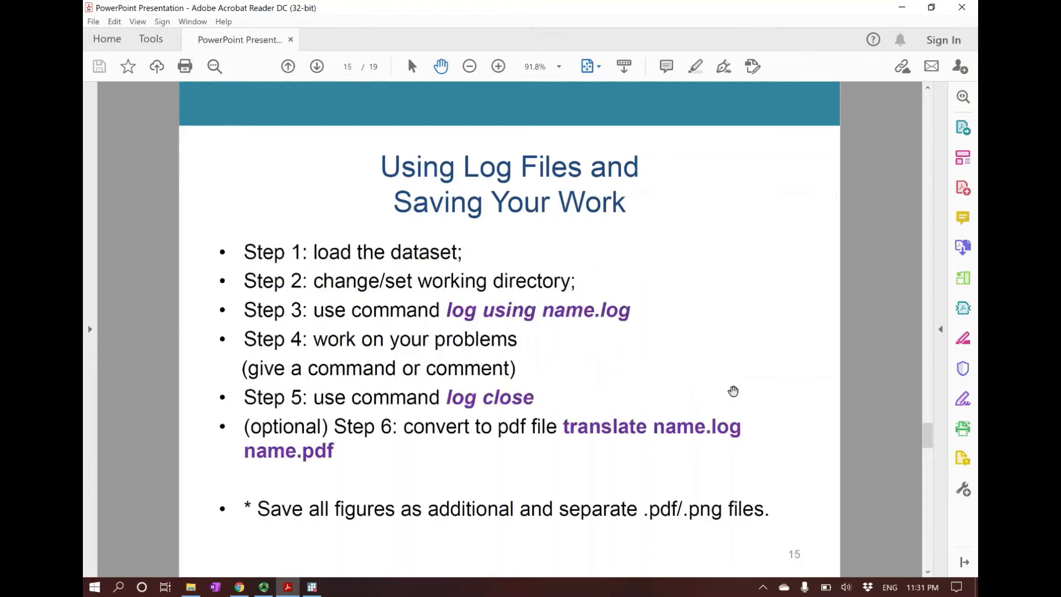
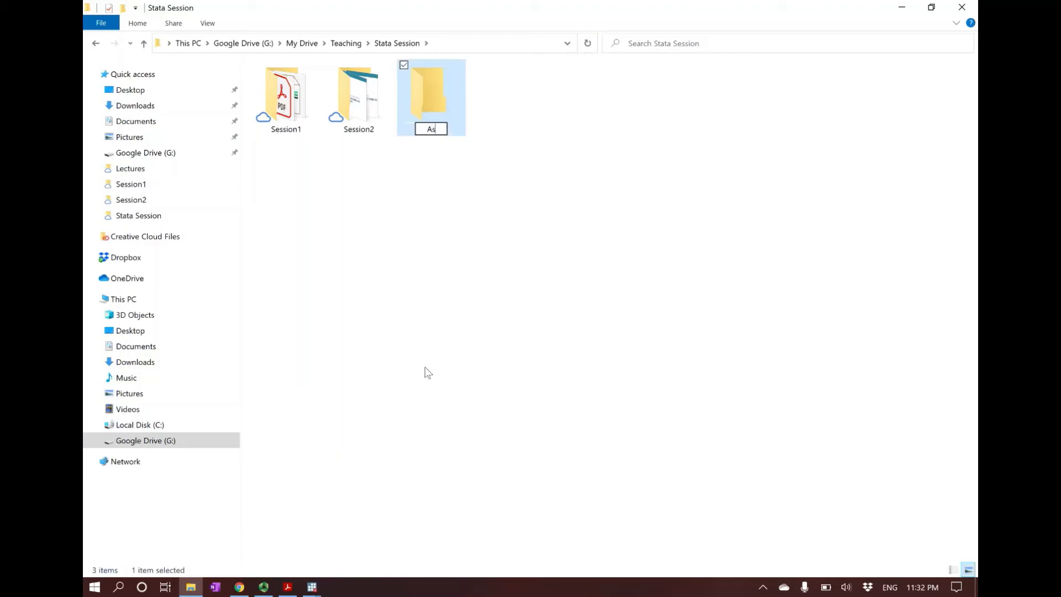
Step: Name the new folder inside Stata Session "Assignment"
type("signment")
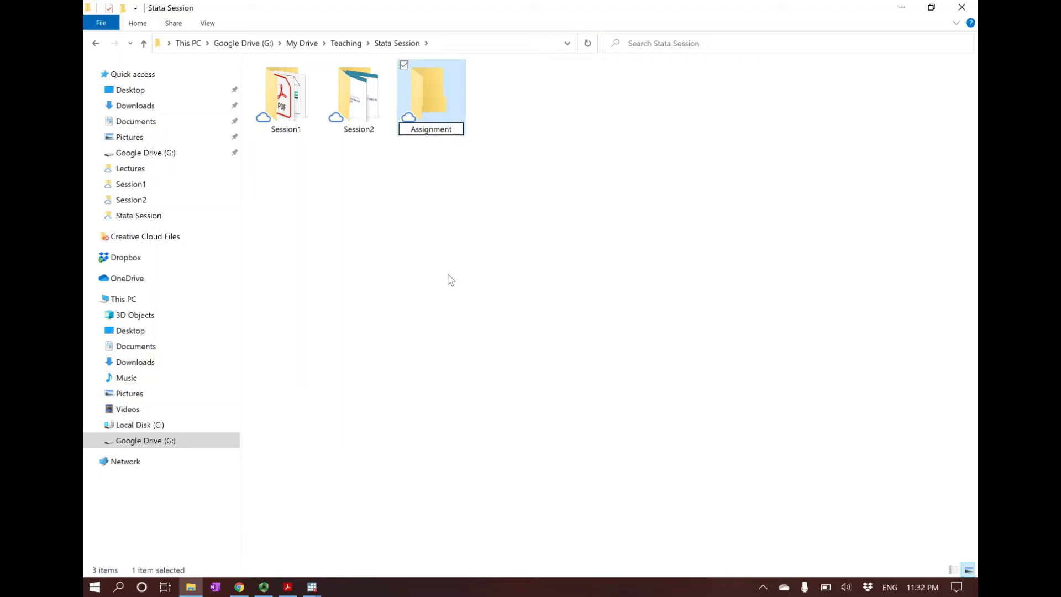
left_click(398, 473)
Step: Switch to the second Stata window and change its working directory to G:\My Drive\Teaching\Stata Session\Assignment
mouse_move(322, 585)
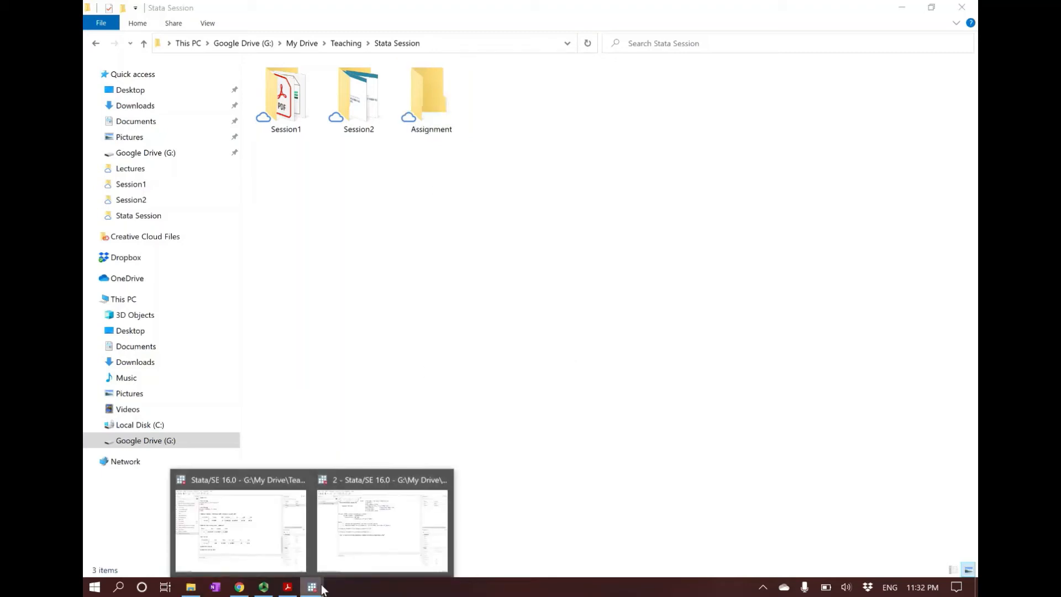
left_click(388, 550)
left_click(96, 24)
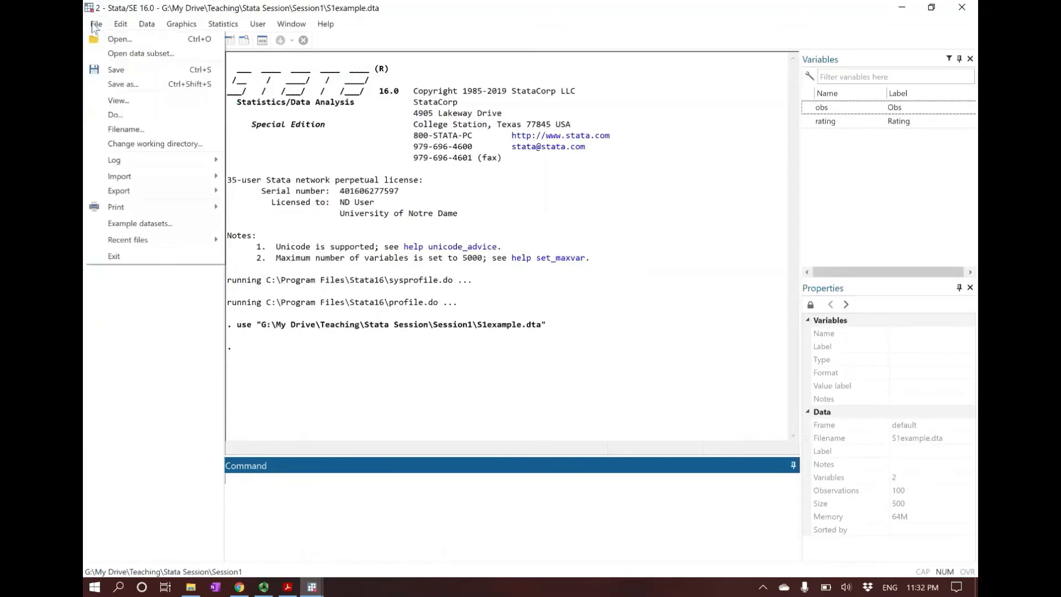
left_click(165, 146)
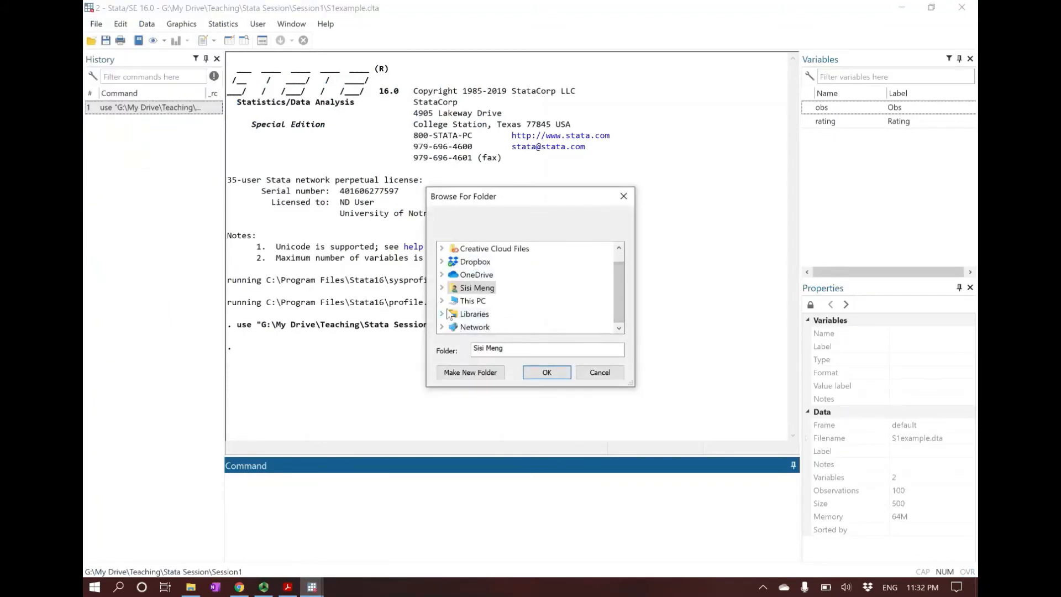
left_click(444, 313)
left_click(618, 320)
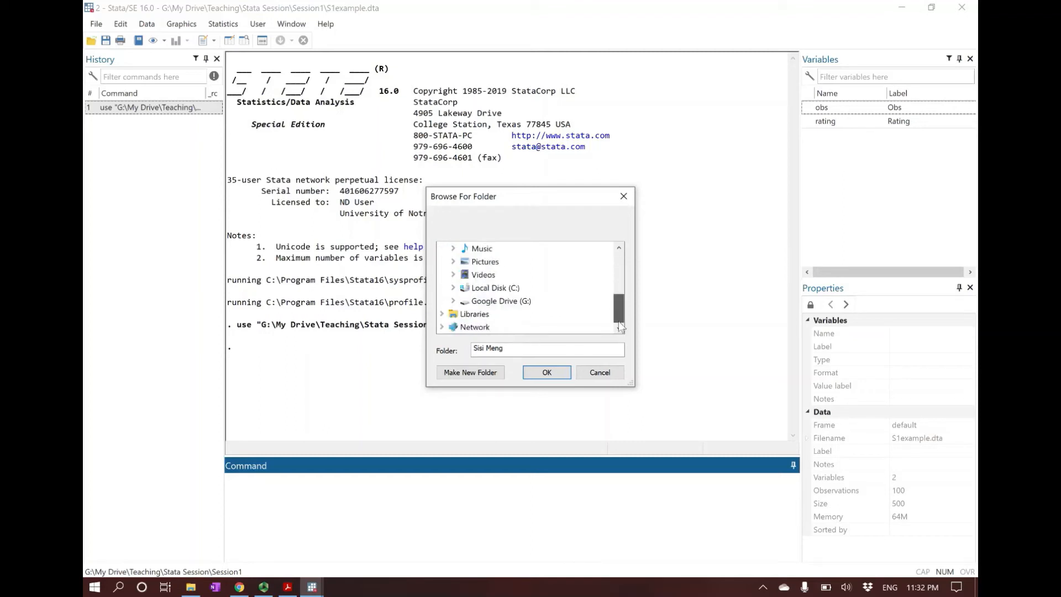
left_click(454, 301)
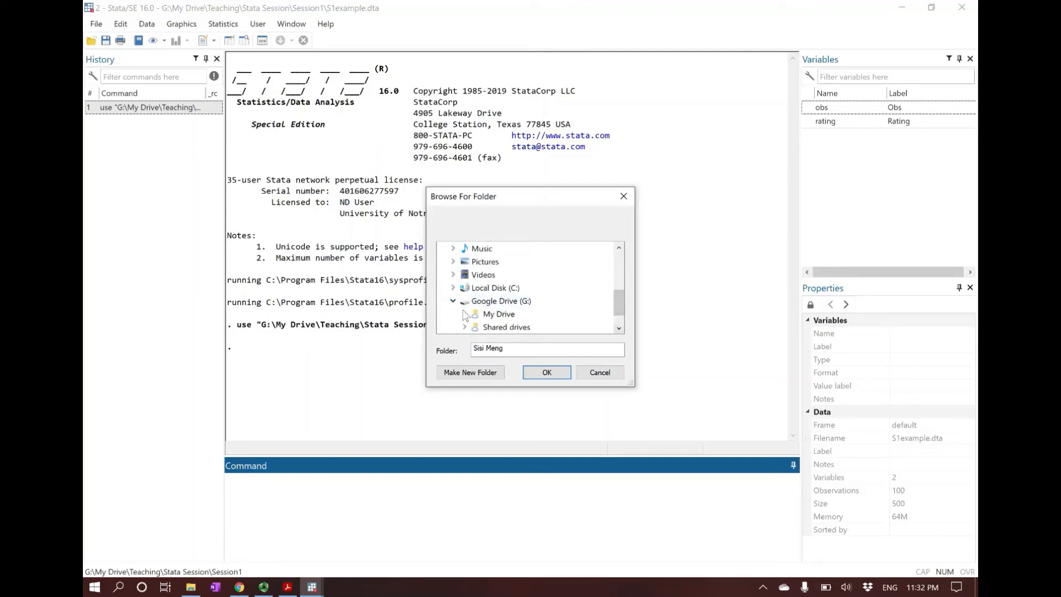
left_click(465, 314)
left_click(620, 319)
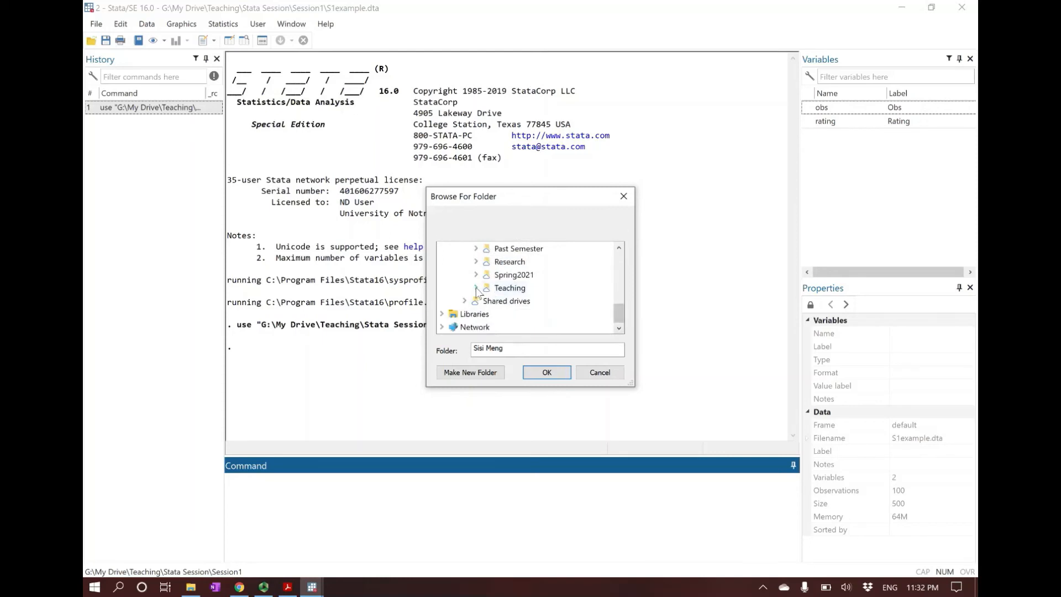
left_click(476, 288)
left_click(618, 319)
left_click(488, 288)
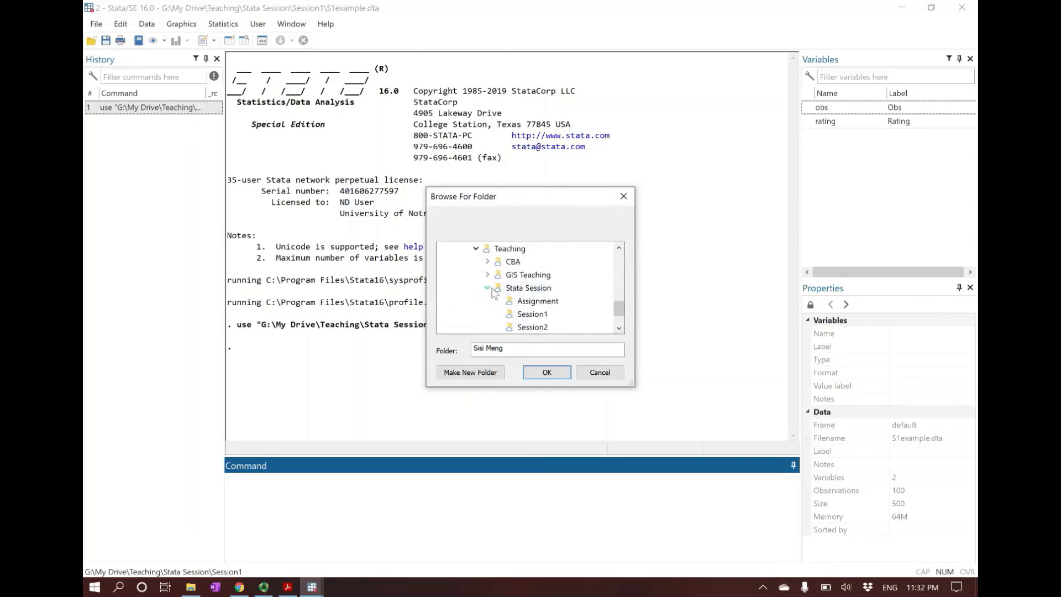
left_click(546, 304)
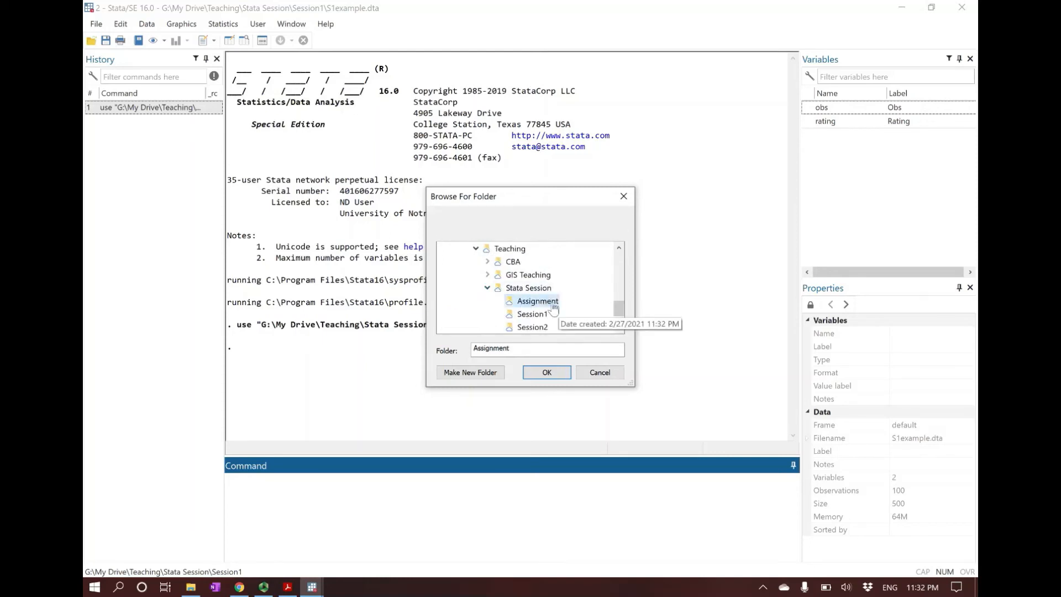
left_click(545, 372)
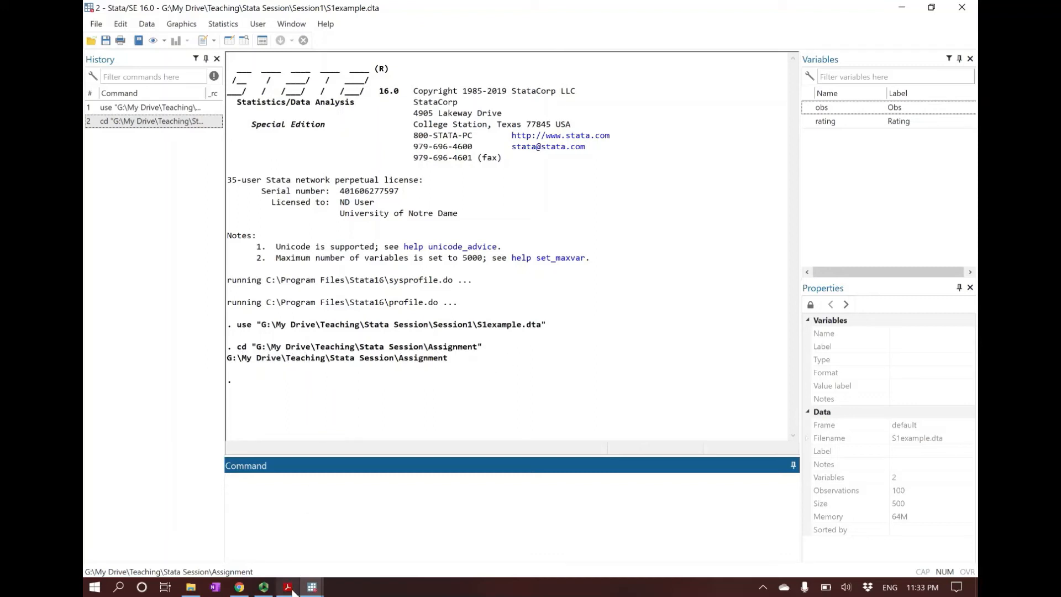
Step: View the Assignment folder's location in File Explorer, and read the log file command on slide 15 in Acrobat Reader
mouse_move(293, 592)
left_click(191, 587)
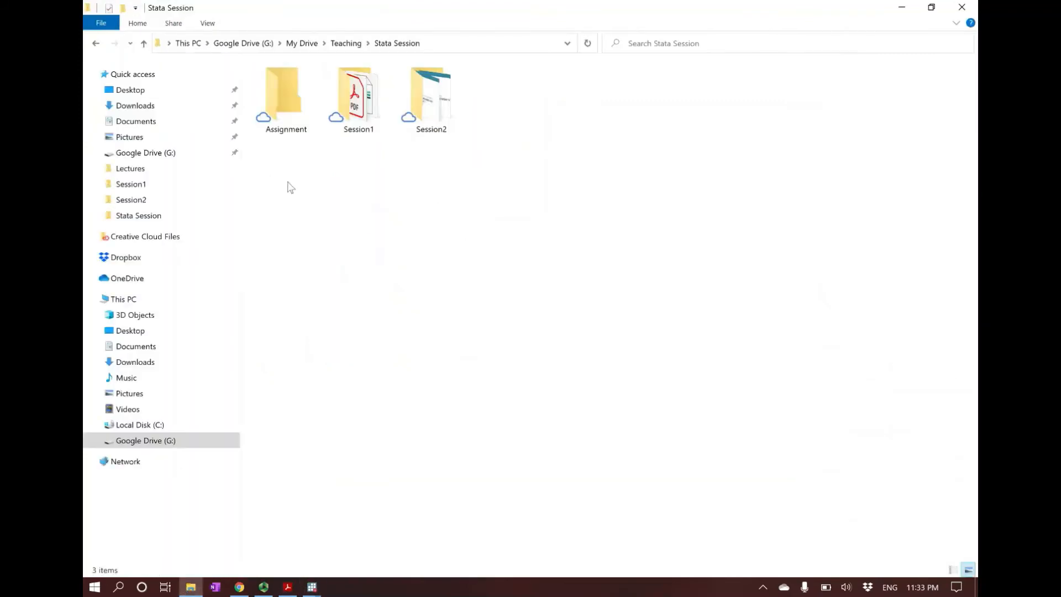
left_click(312, 586)
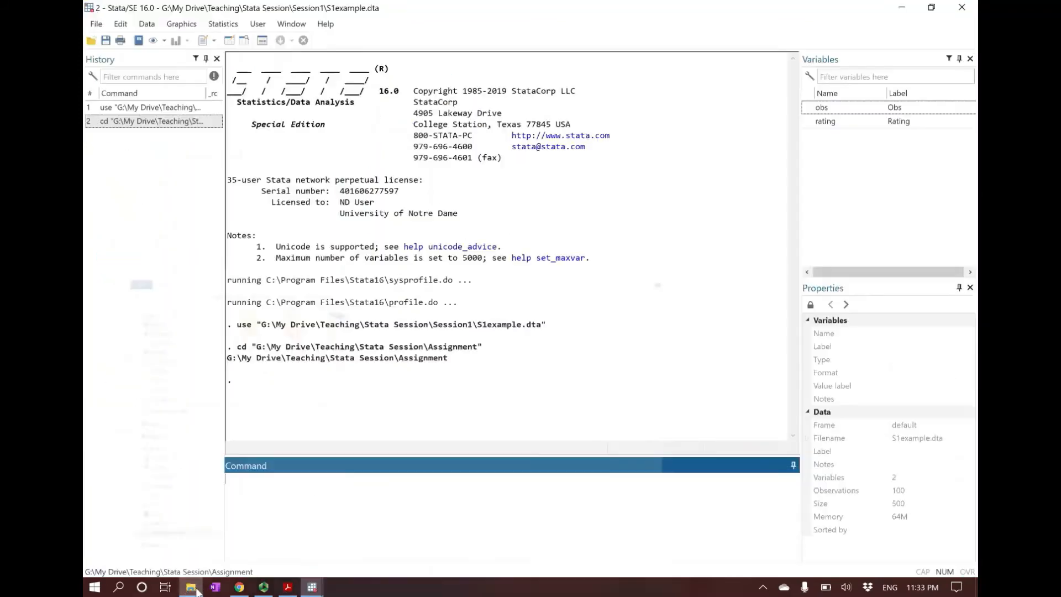
mouse_move(314, 589)
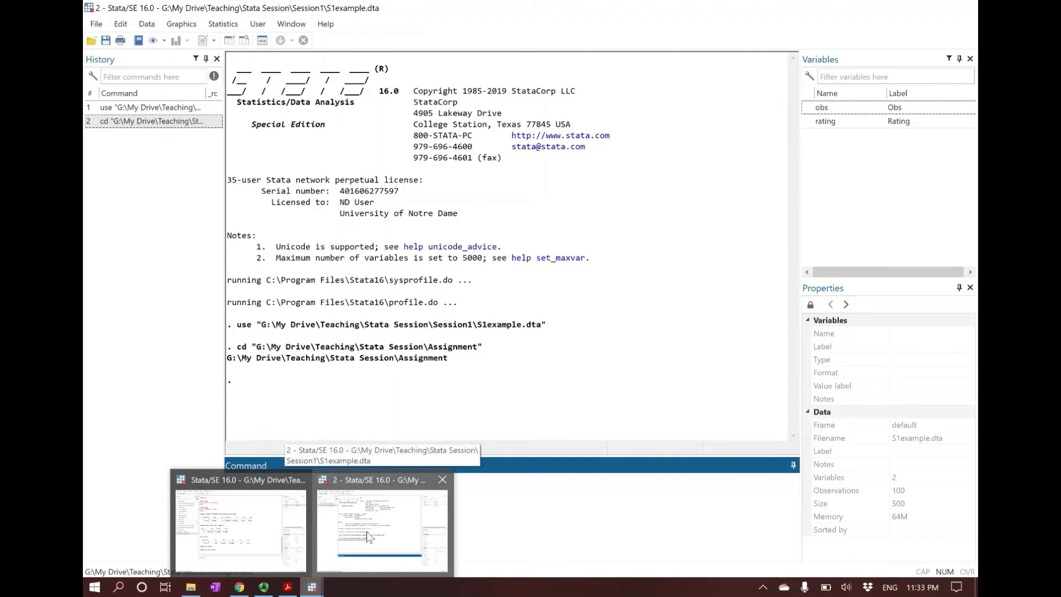
left_click(287, 587)
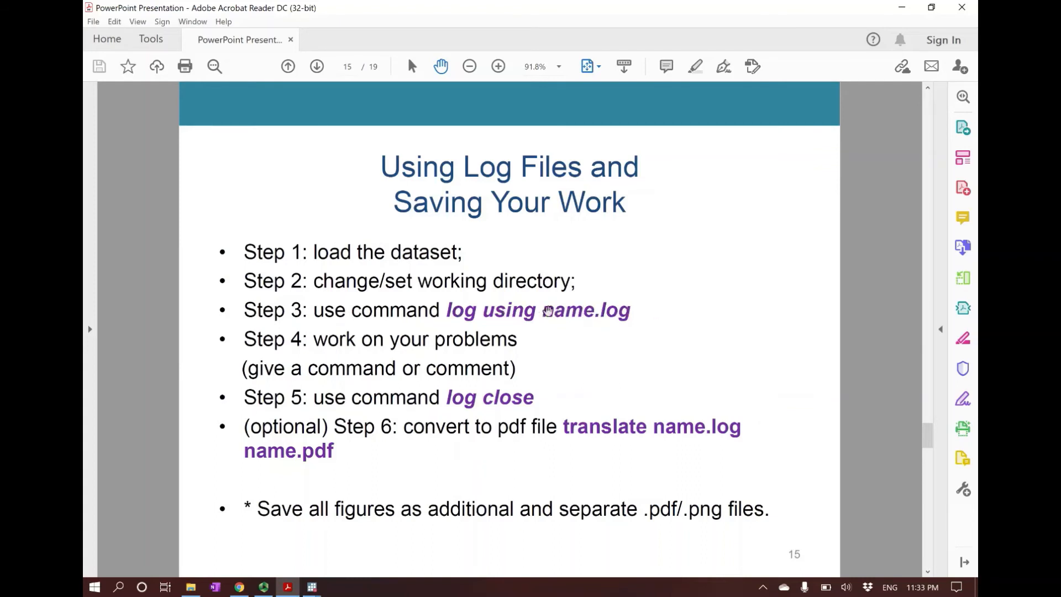
Step: Return to the second Stata window and start a text log with the command "log using example.log"
left_click(312, 587)
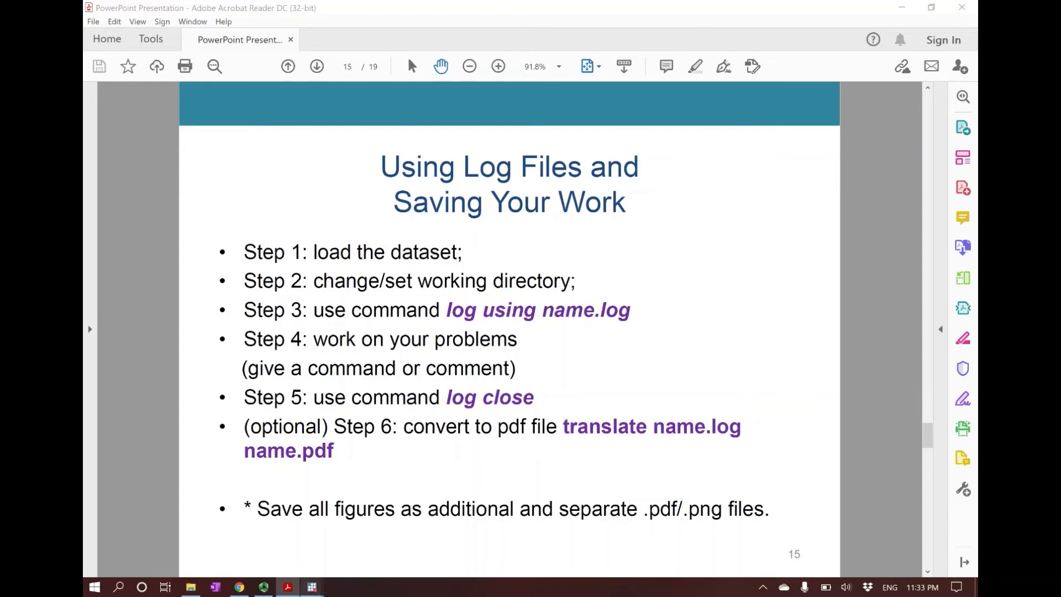
left_click(374, 555)
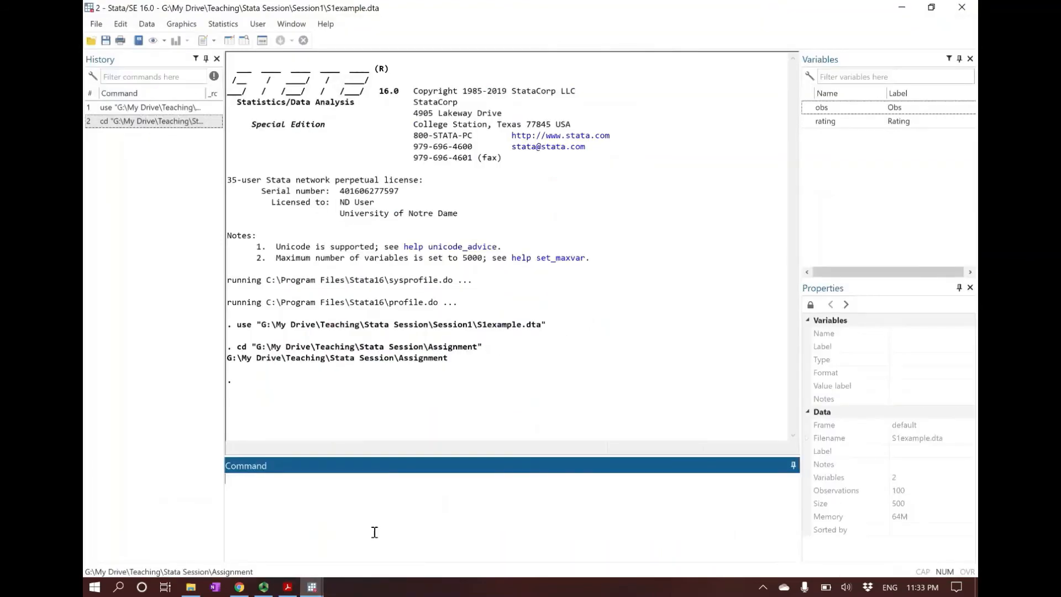
type("log using example.log")
key("Return")
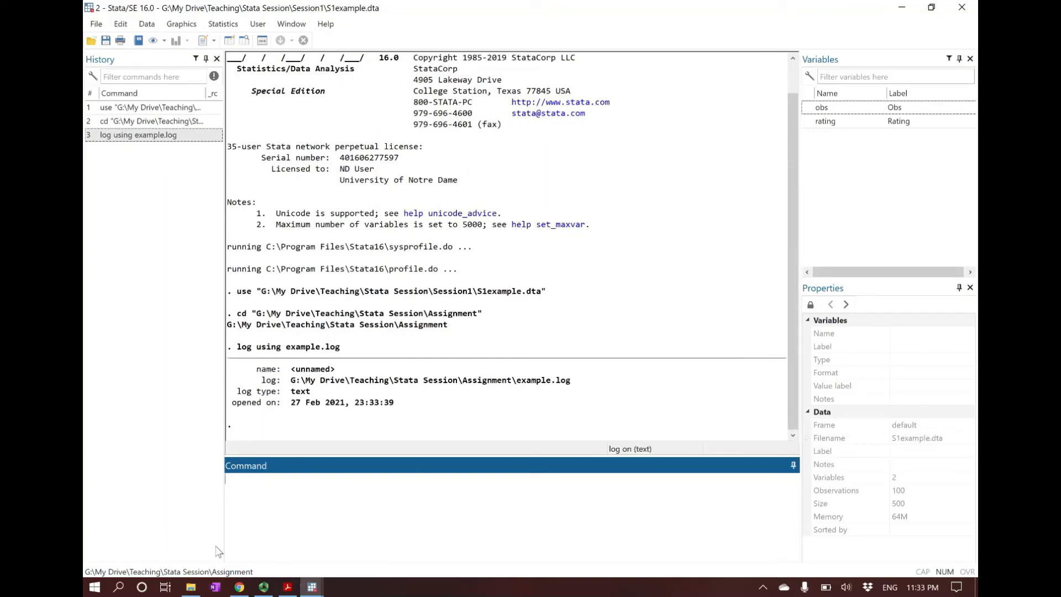
Step: Open the Assignment folder in File Explorer to check for the log file, and return to slide 15 in Acrobat Reader
left_click(191, 588)
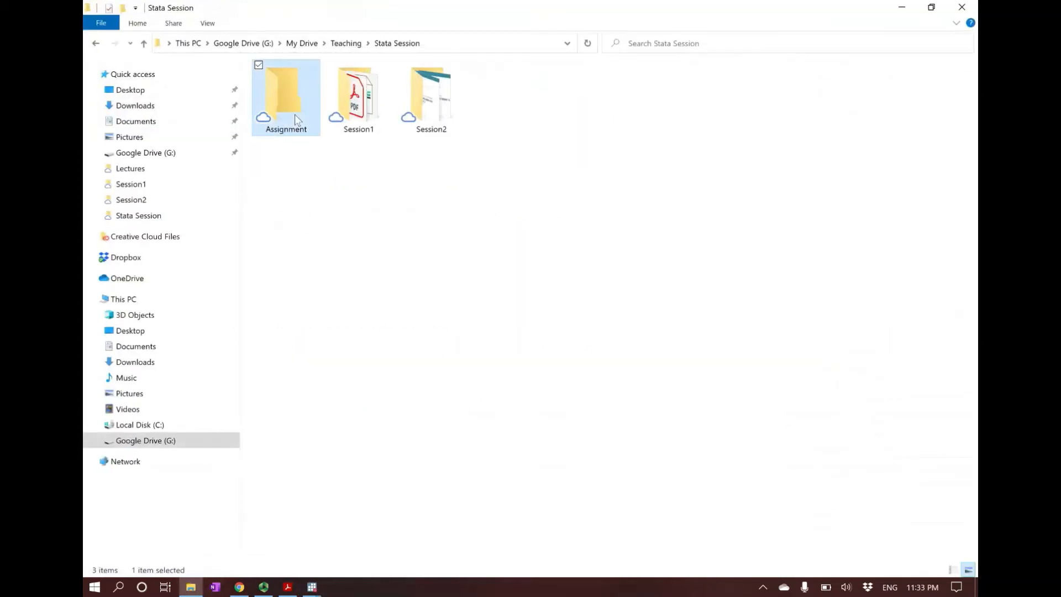
double_click(285, 97)
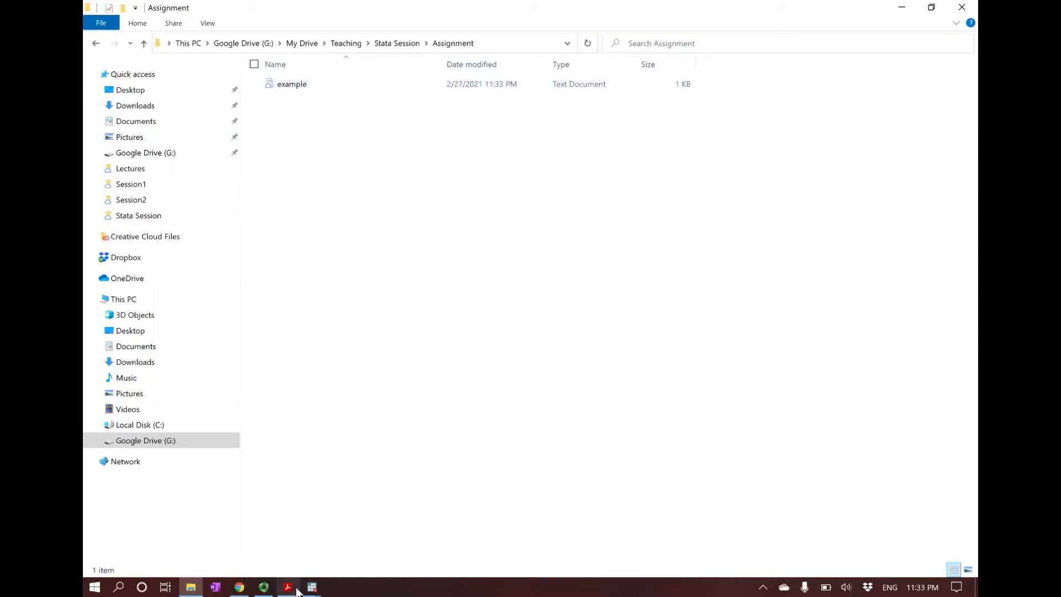
mouse_move(290, 591)
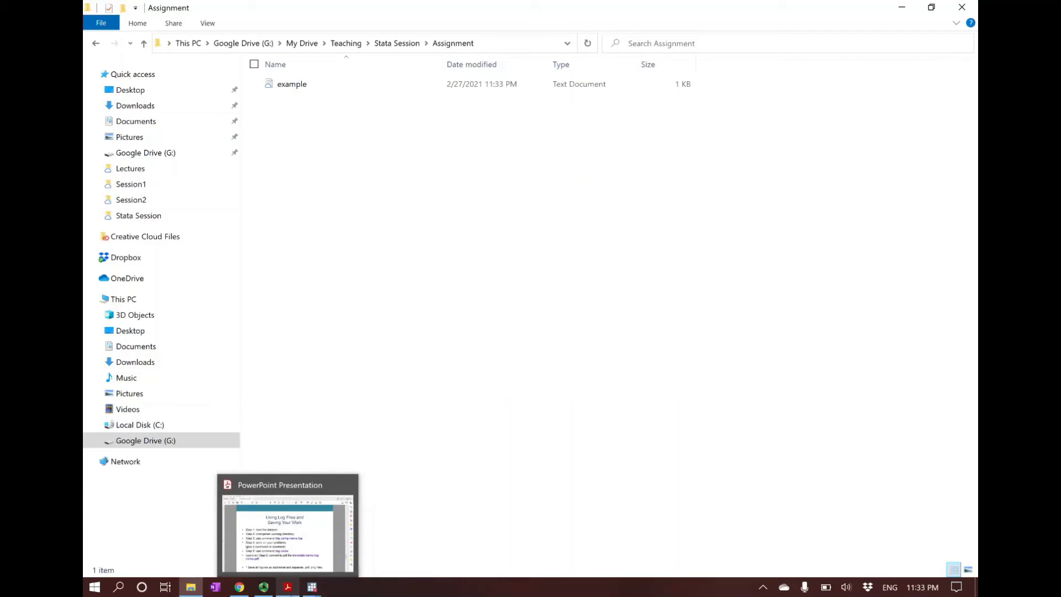
left_click(287, 528)
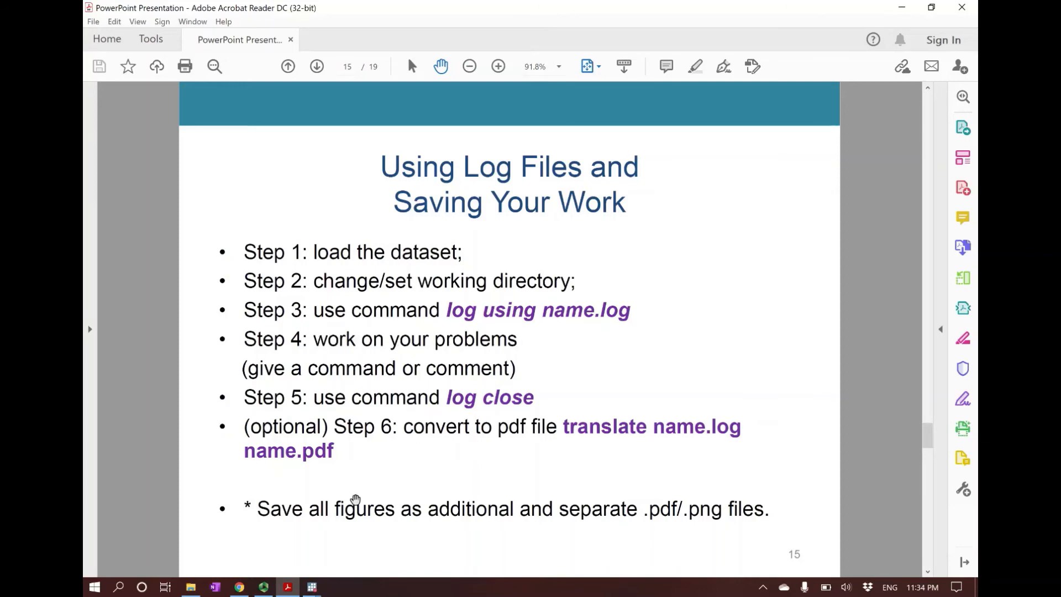
Step: Switch to the second Stata window and summarize the rating variable with "sum rating"
left_click(313, 587)
left_click(389, 523)
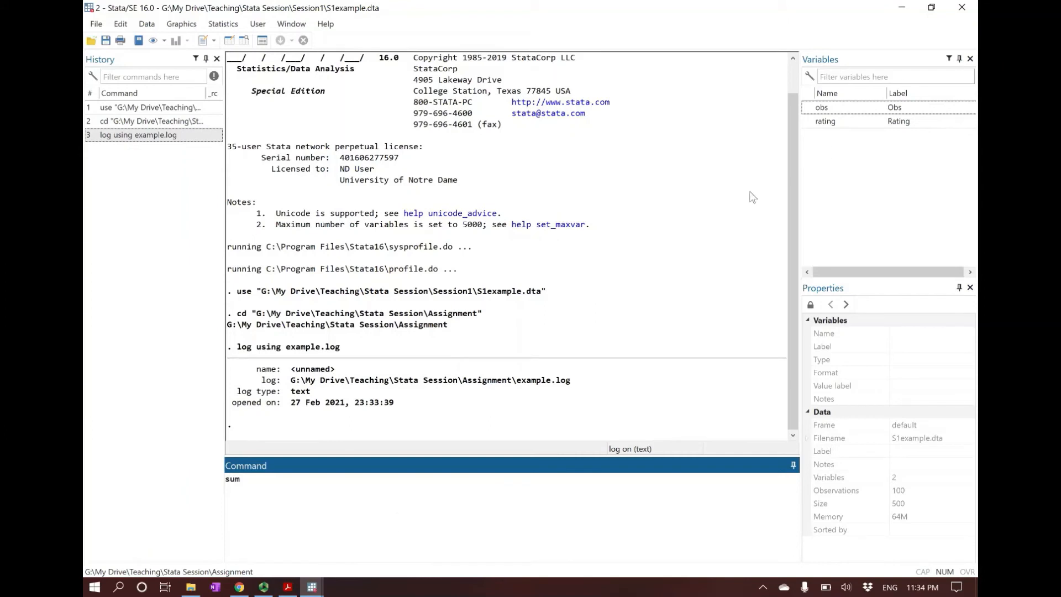
type("sum rating")
key("Return")
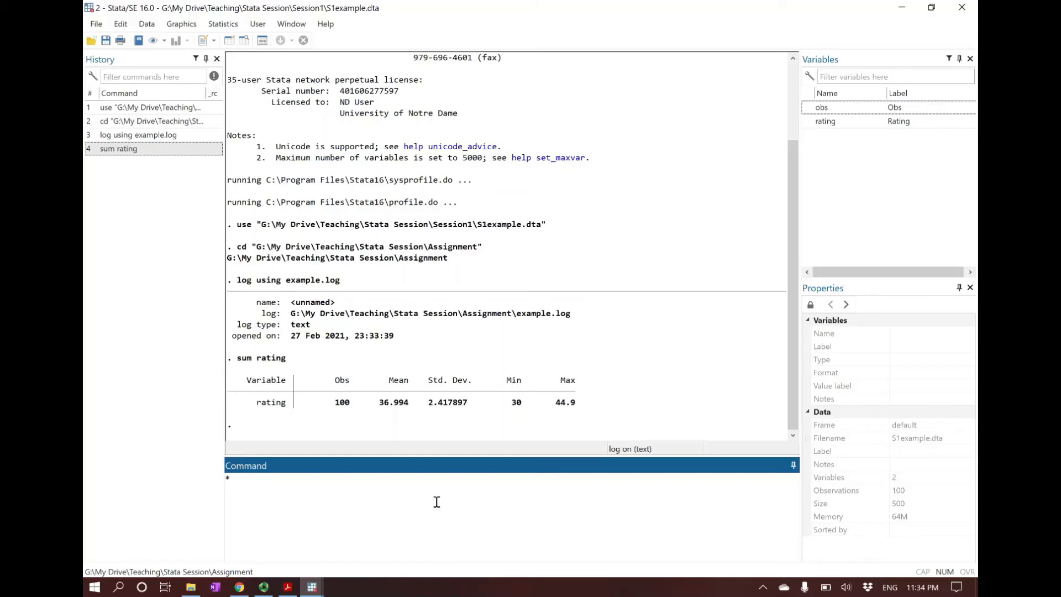
Step: Add the comment "* question 1: the mean of rating is 37." to the log as a Stata command
type("* question 1: the mean of rating is 37.")
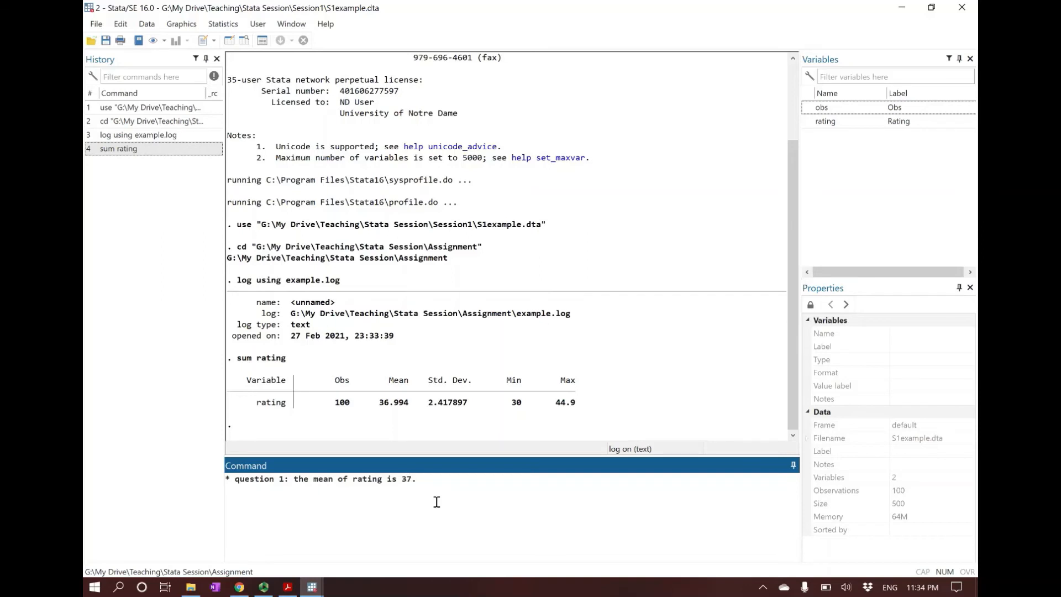
key("Return")
Step: Examine the comment line in the Stata results, including its leading asterisk and the answer text
left_click_drag(233, 402, 425, 406)
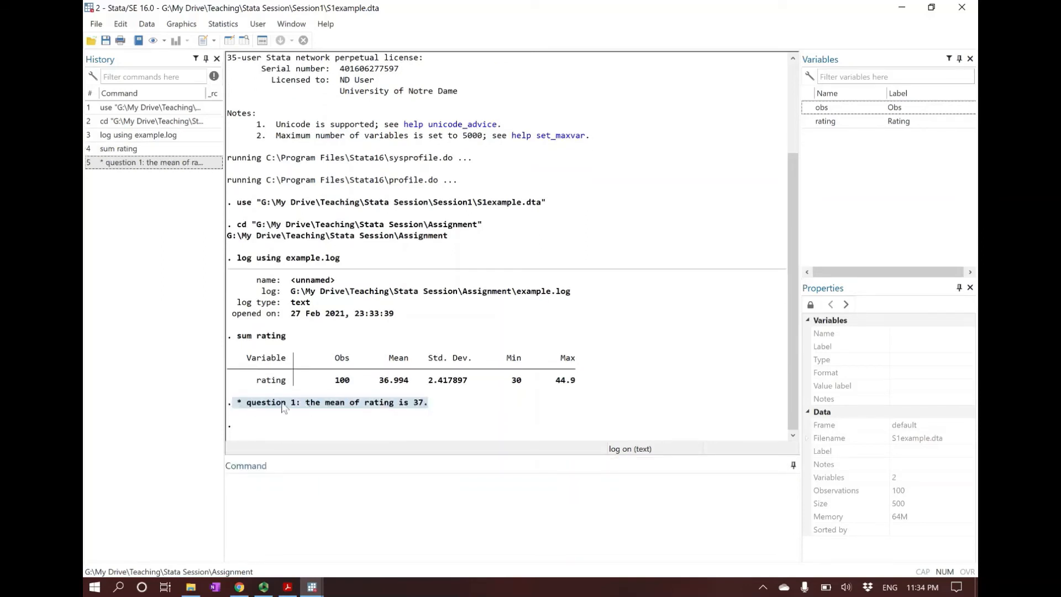
mouse_move(235, 403)
left_mouse_down()
mouse_move(429, 410)
mouse_move(238, 410)
left_mouse_up()
left_click(430, 409)
left_click(239, 410)
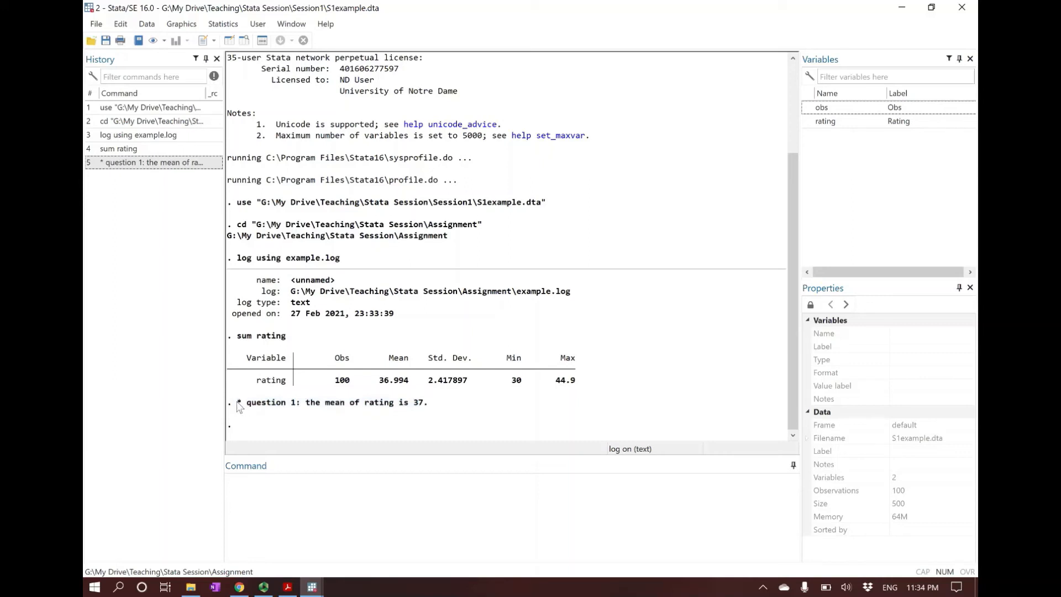
left_click_drag(247, 407, 429, 407)
left_click(429, 407)
left_click(318, 536)
Step: Check the closing command on slide 15 in Acrobat Reader, and end the log in Stata with "log close"
left_click(293, 588)
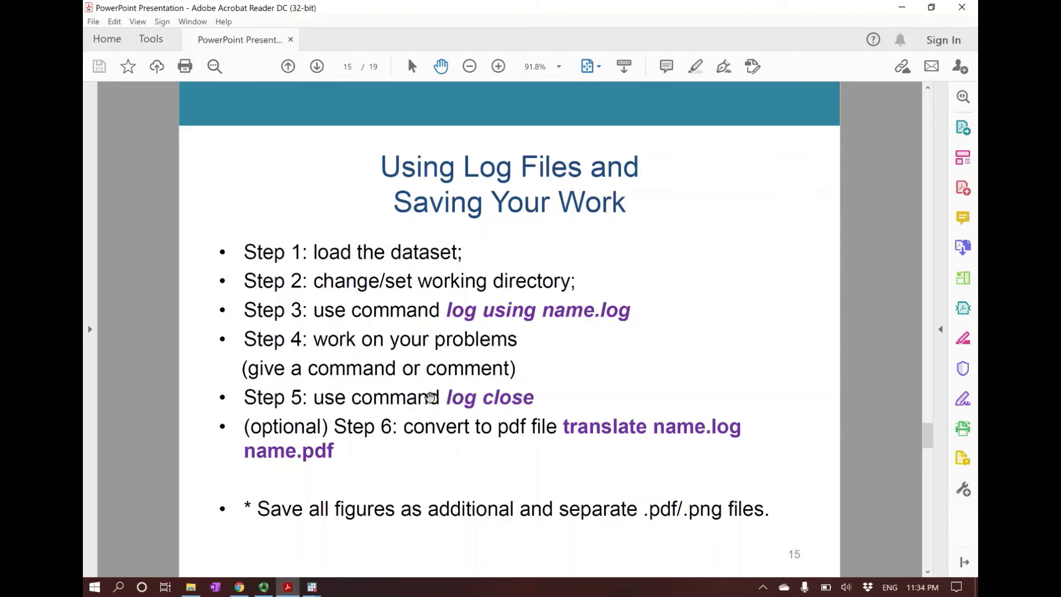
mouse_move(312, 587)
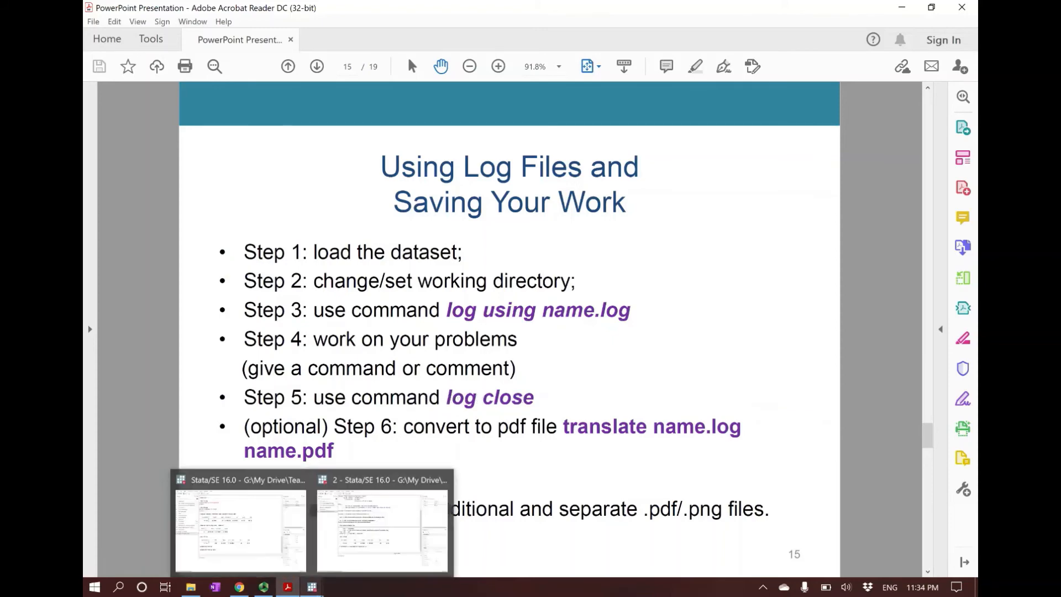
left_click(350, 533)
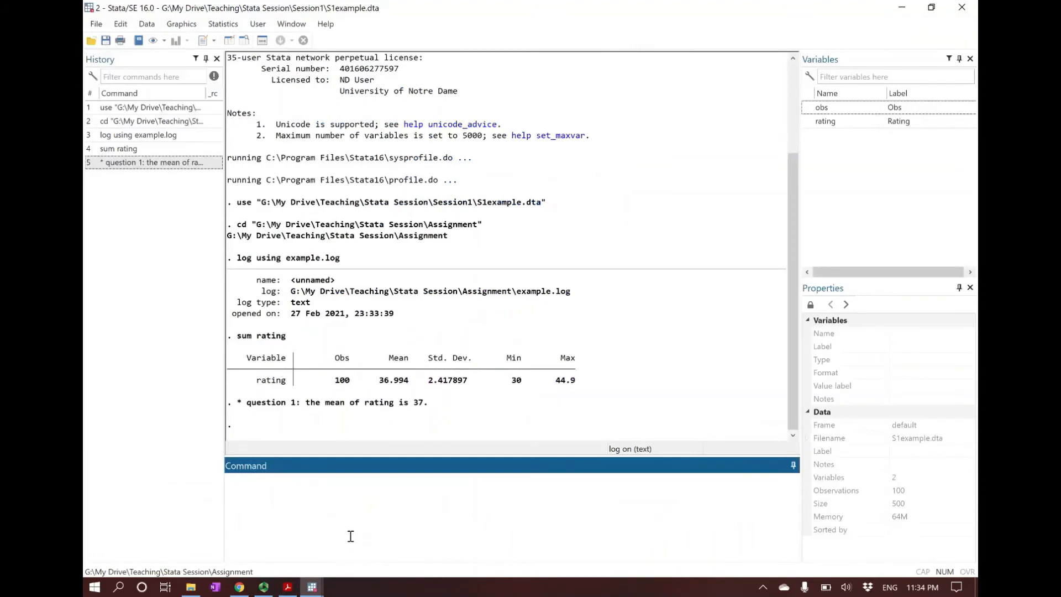
type("log close")
key("Return")
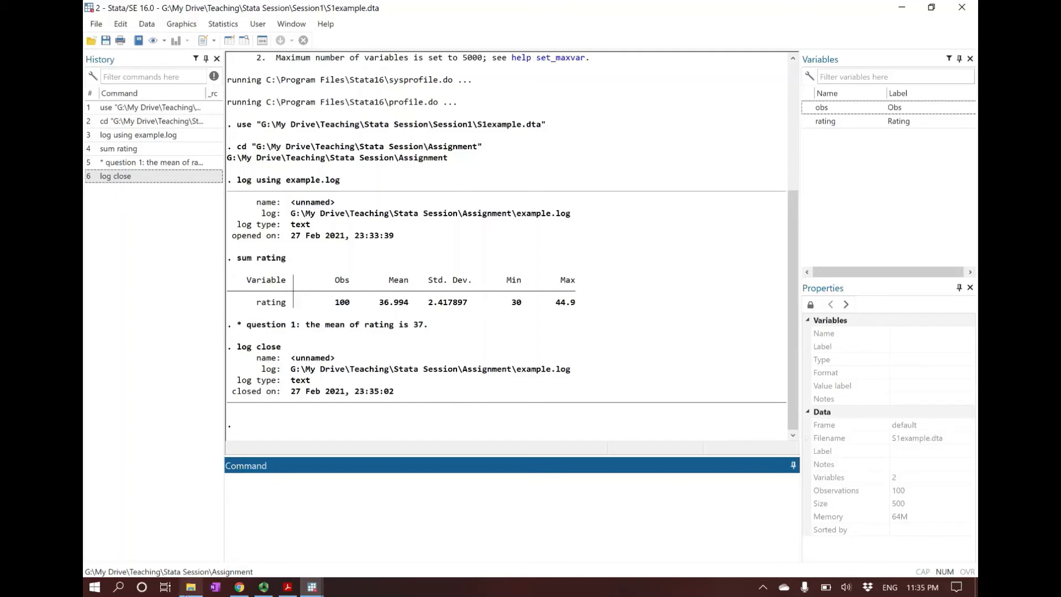
Step: Open the example log file from the Assignment folder in Notepad, review its recorded command and comment, and close it
left_click(191, 587)
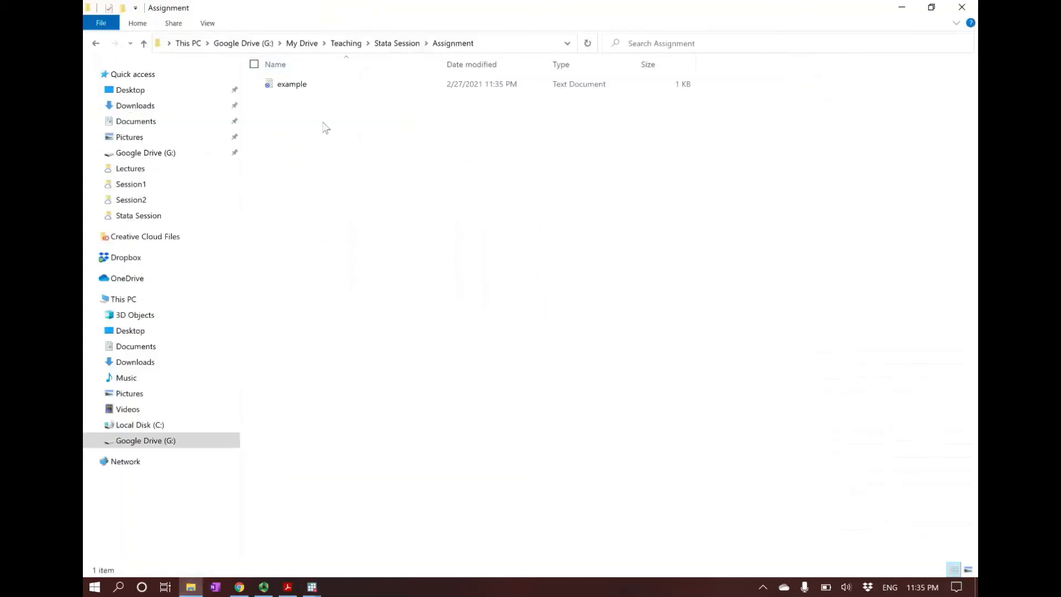
double_click(288, 87)
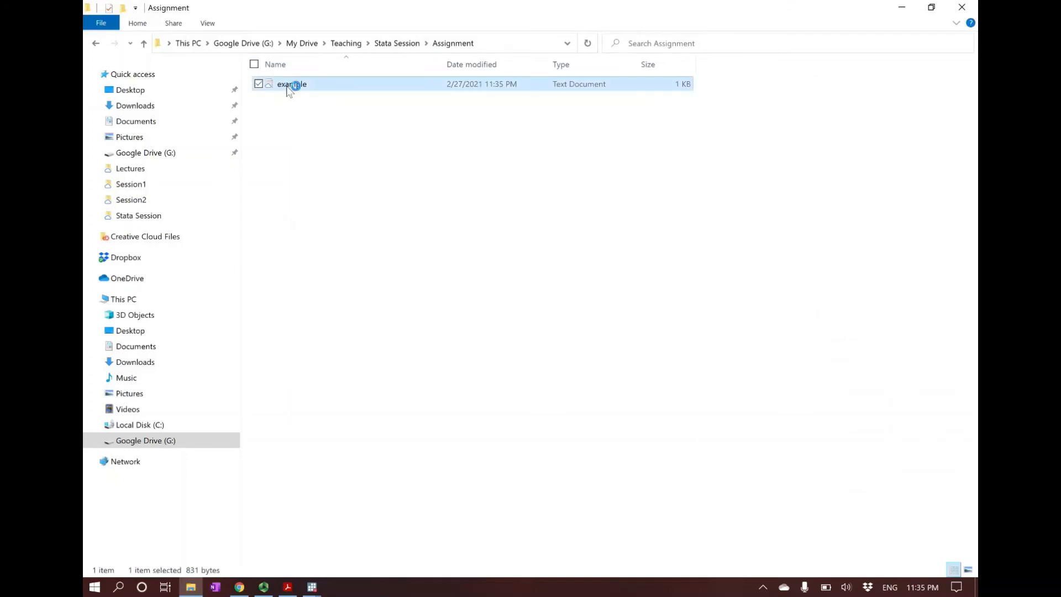
left_click_drag(770, 163, 459, 55)
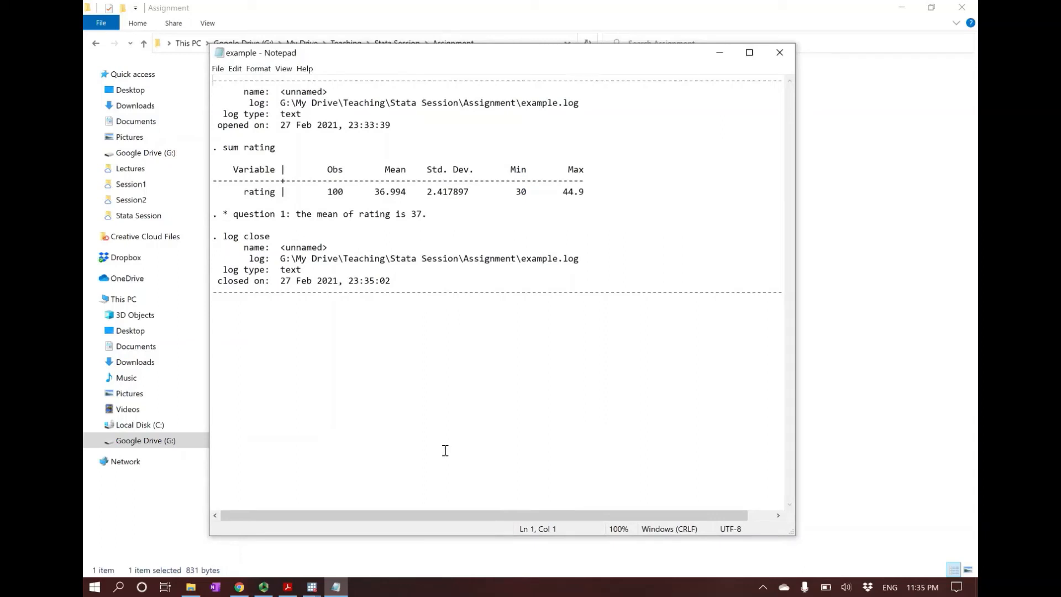
left_click_drag(233, 214, 432, 215)
left_click(433, 215)
left_click(225, 147)
left_click_drag(232, 214, 431, 214)
left_click(427, 215)
left_click(780, 52)
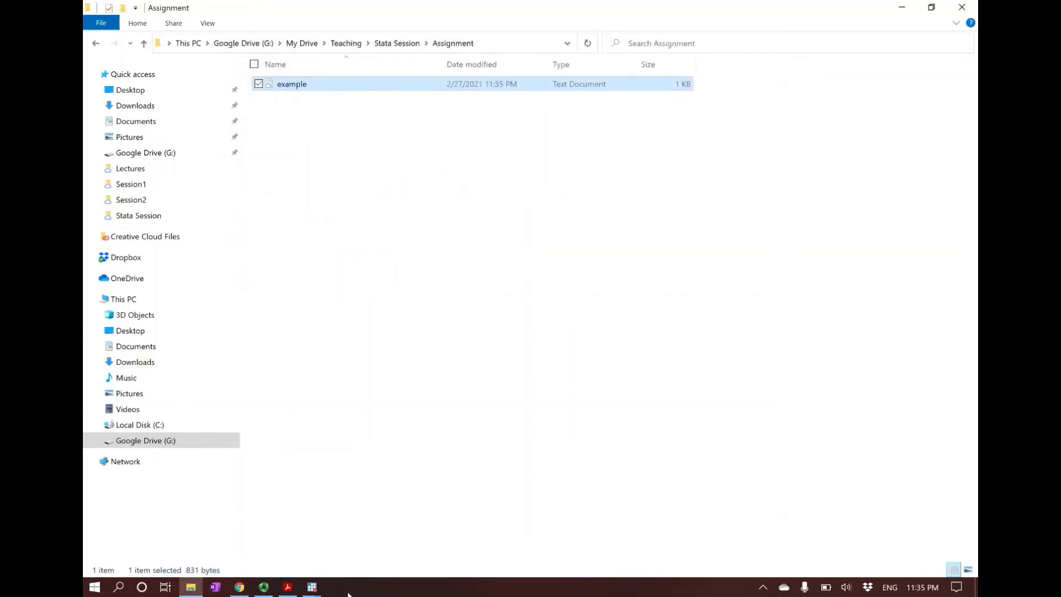
Step: Return to slide 15 in Acrobat Reader and read the optional step on converting the log to PDF
left_click(287, 587)
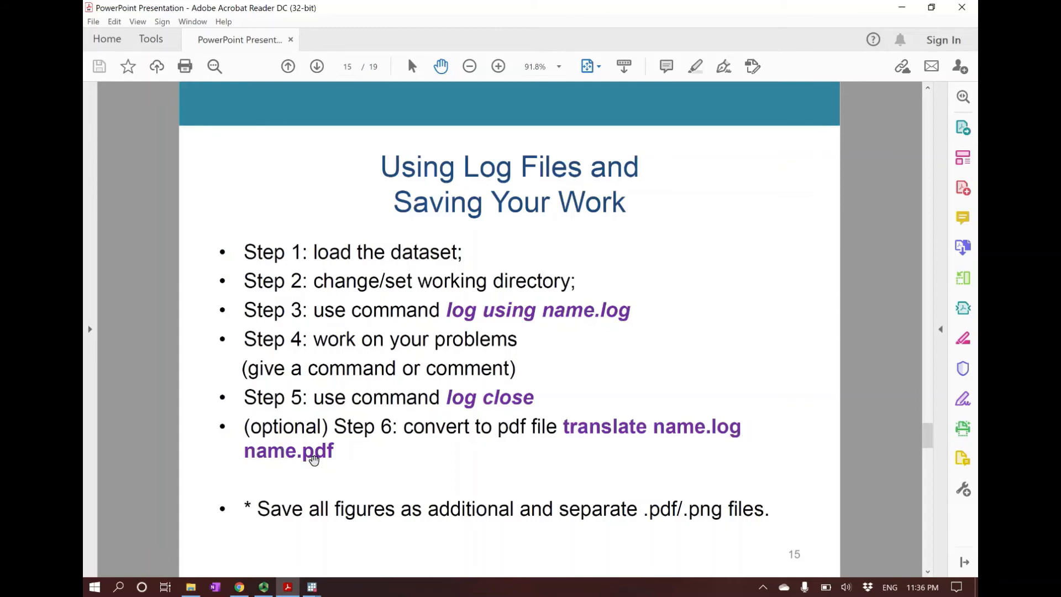
Step: Switch to Stata and convert the log to PDF with the command "translate example.log example.pdf"
left_click(313, 588)
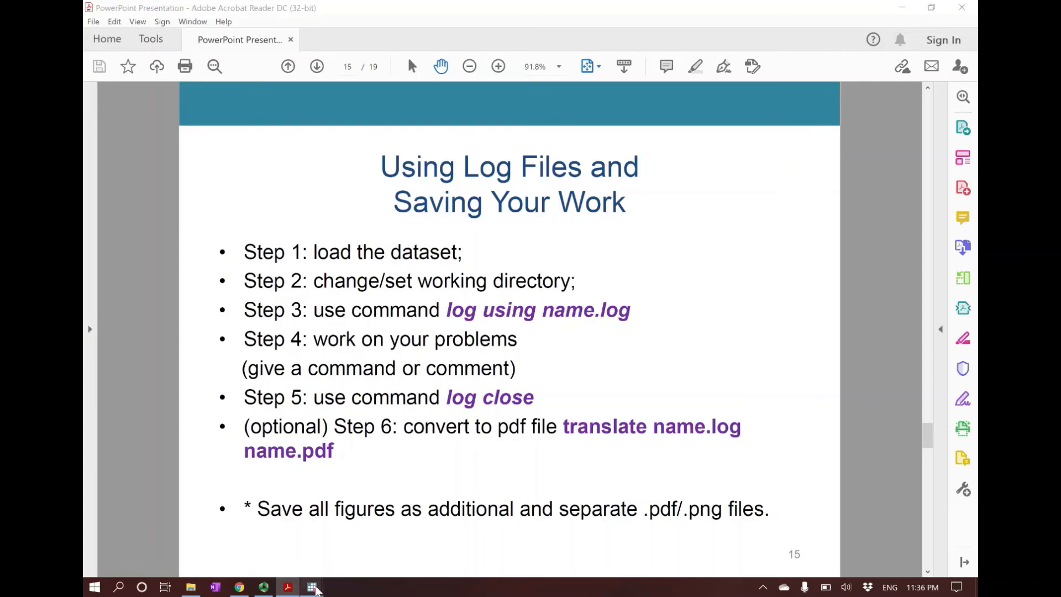
left_click(349, 509)
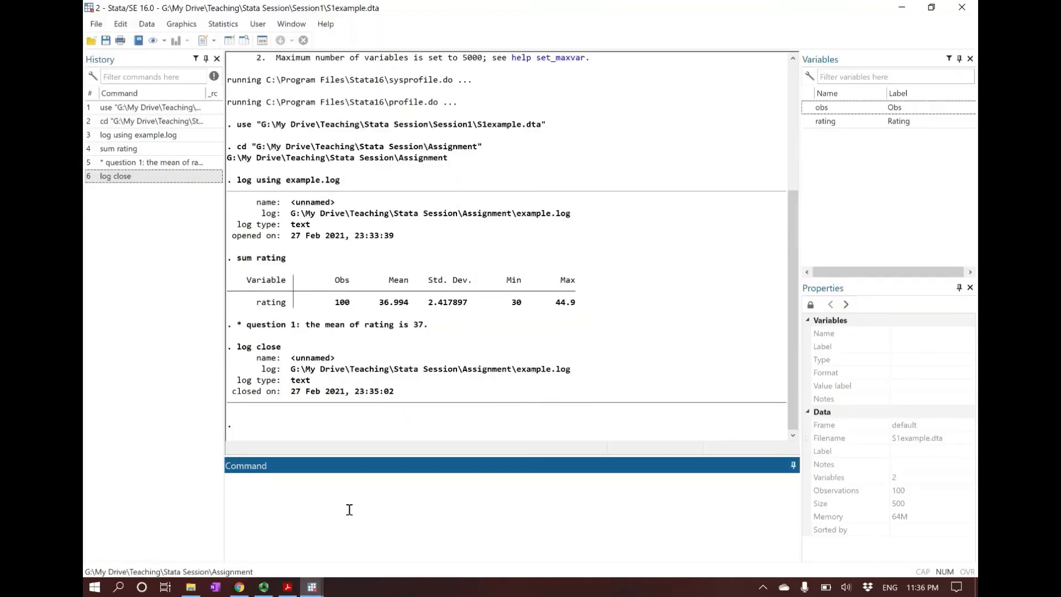
type("translate example.log example.pdf")
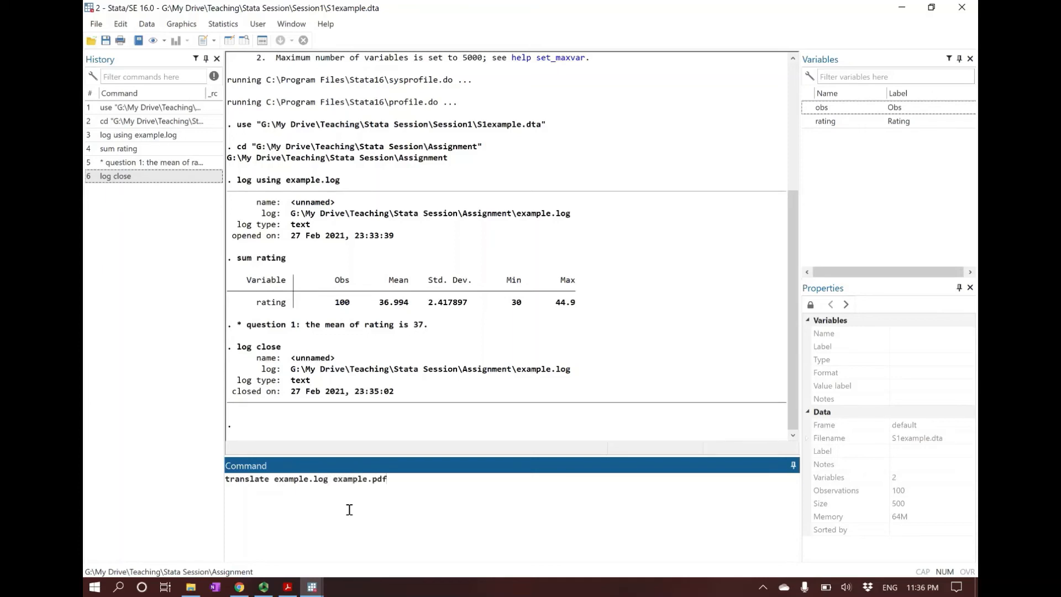
key("Return")
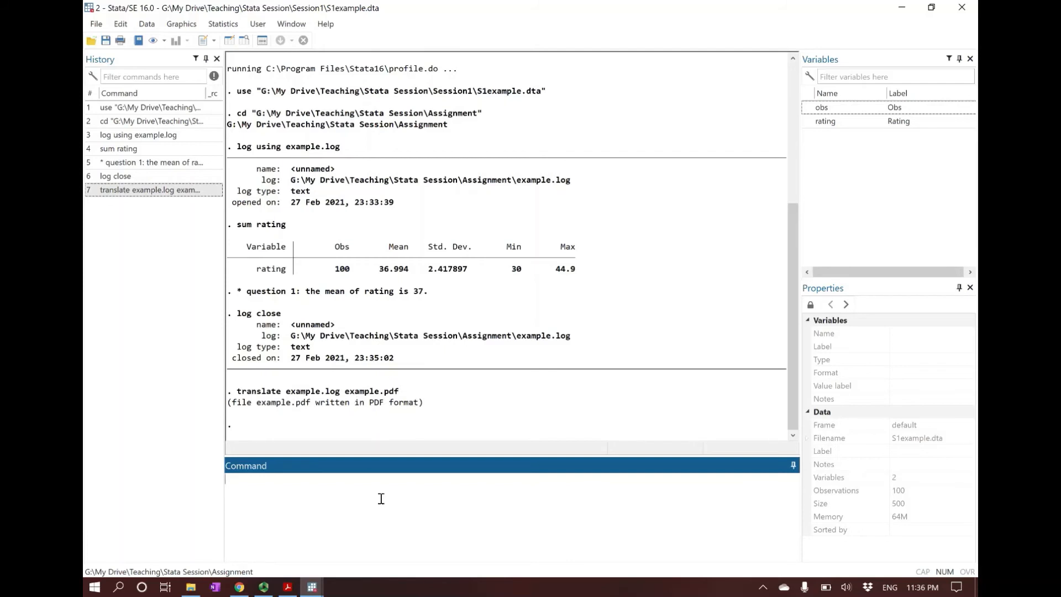
Step: Open the example PDF from the Assignment folder in Acrobat Reader, review the converted log, and return to slide 15 of the presentation
left_click(192, 588)
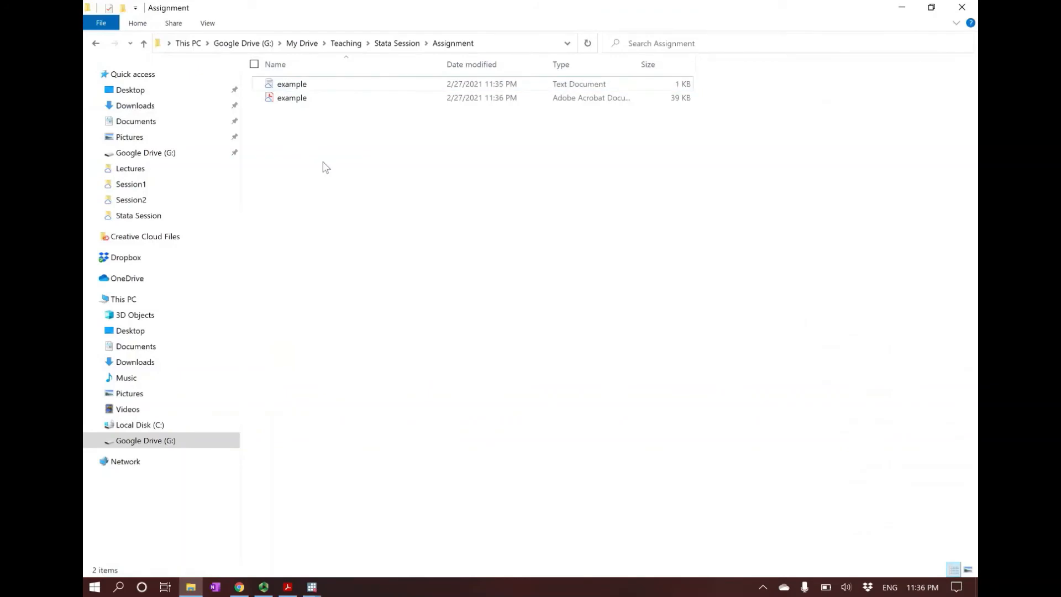
double_click(295, 99)
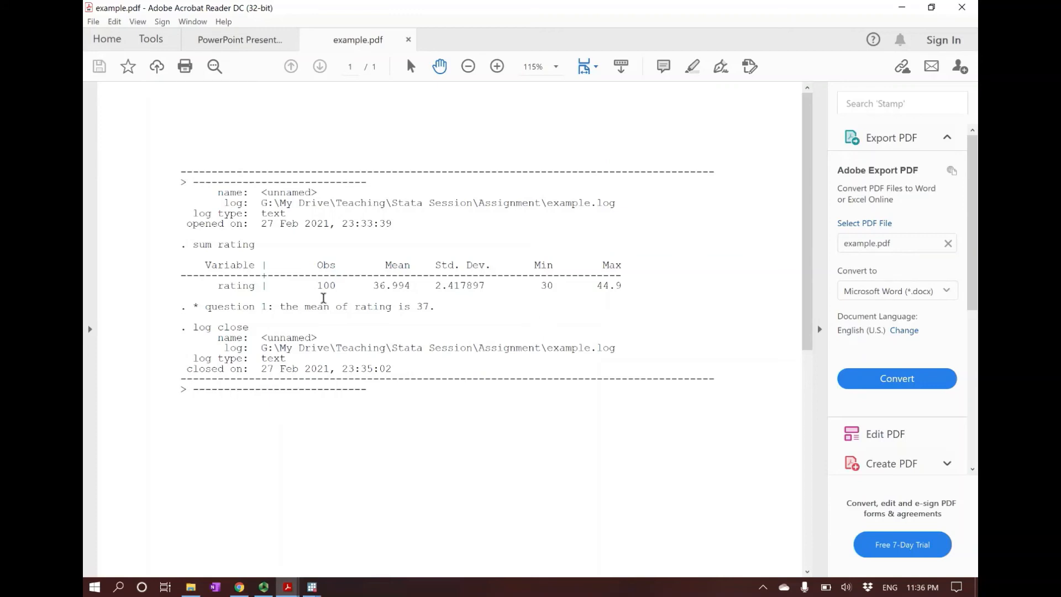
mouse_move(312, 587)
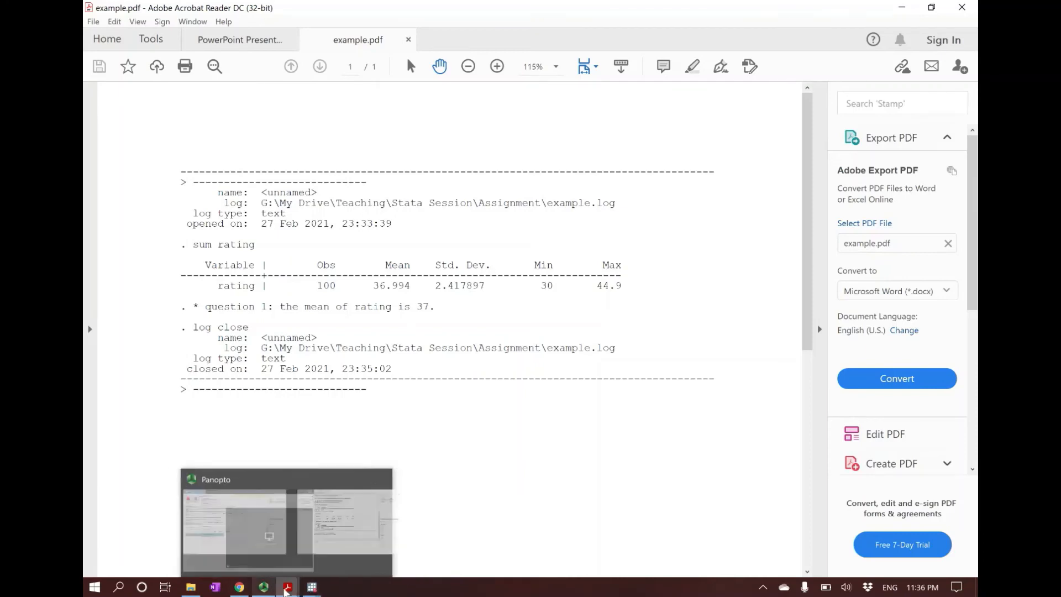
left_click(234, 543)
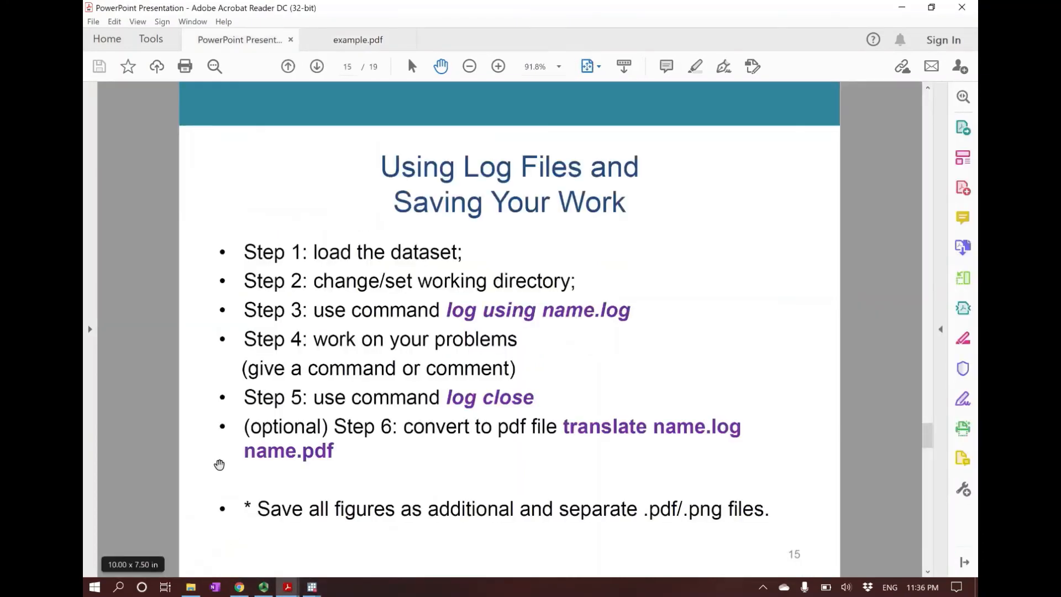
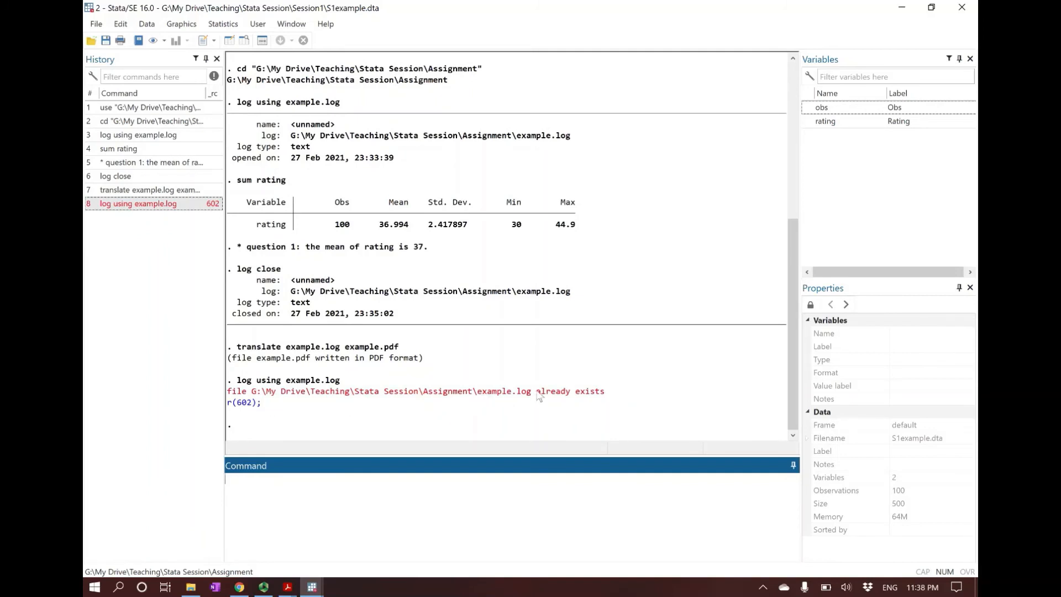
Step: Start logging over the existing log file with the command "log using example.log, replace"
left_click_drag(537, 393, 604, 393)
left_click(618, 393)
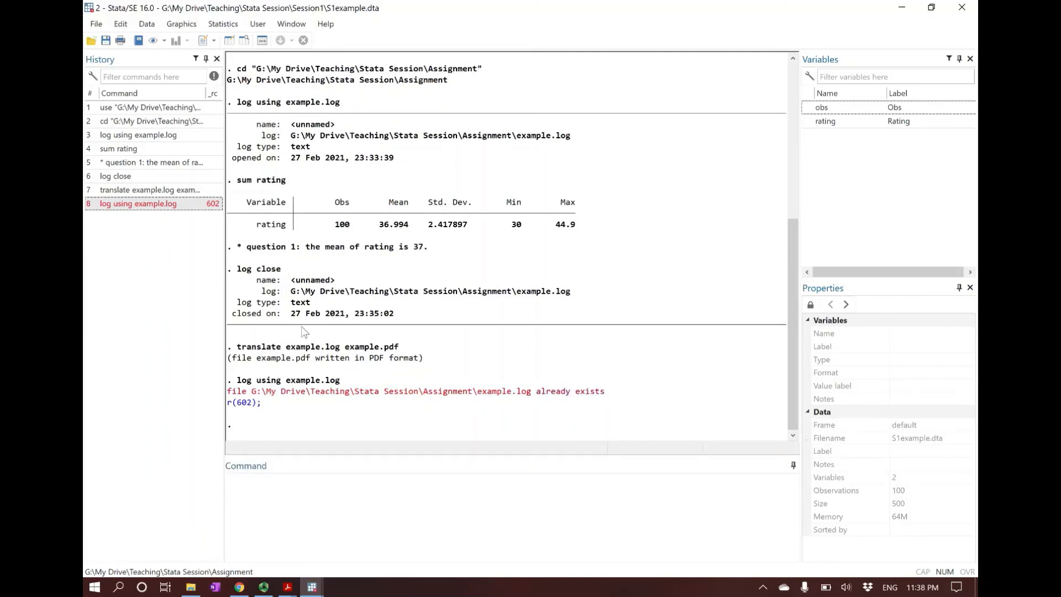
left_click(145, 204)
left_click(392, 504)
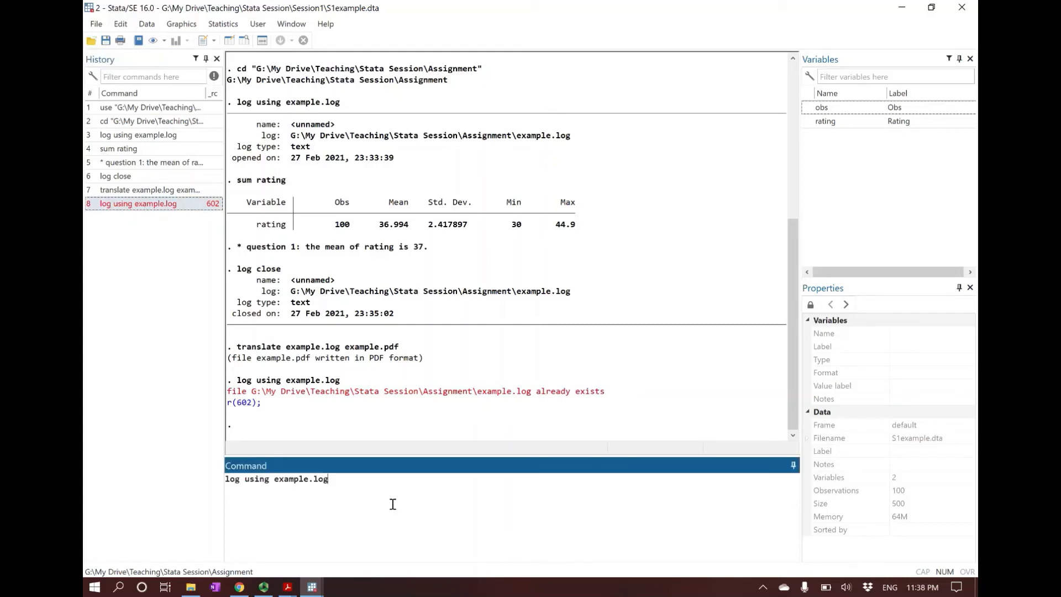
type(", replace")
key("Return")
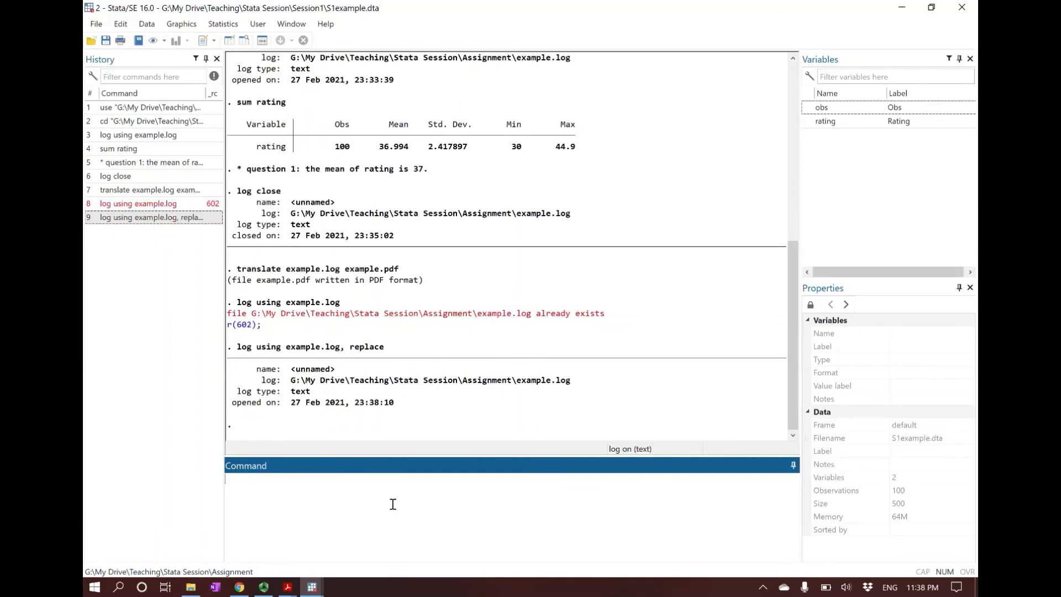
Step: Produce detailed summary statistics for rating with the command "sum rating, de"
type("sum rating, de")
key("Return")
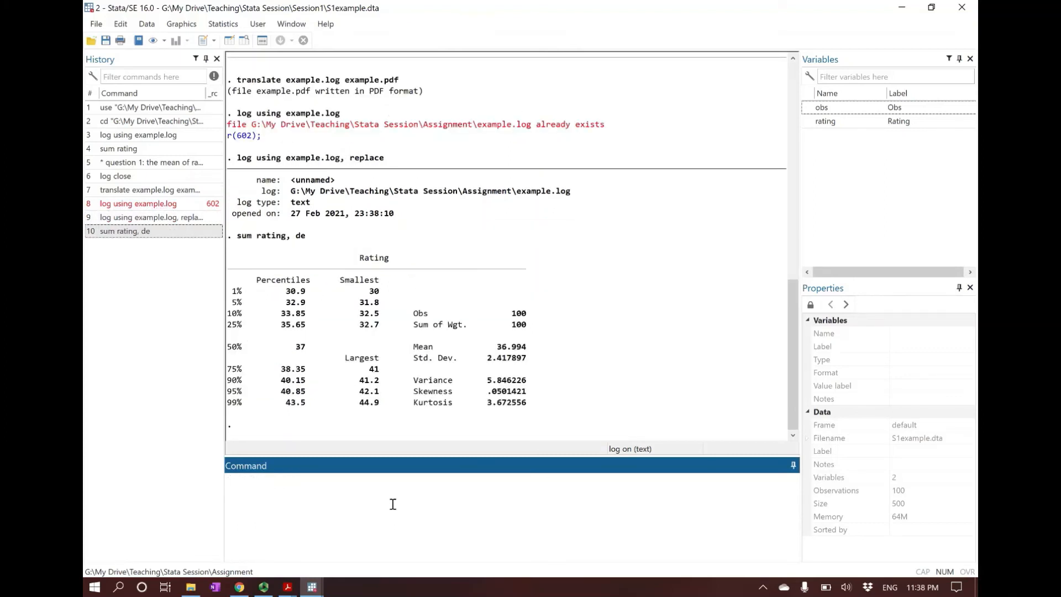
Step: Record the comment "* the mean is 37." in the log and close the log with "log close"
type("* the mean is 37.")
key("Return")
type("log close")
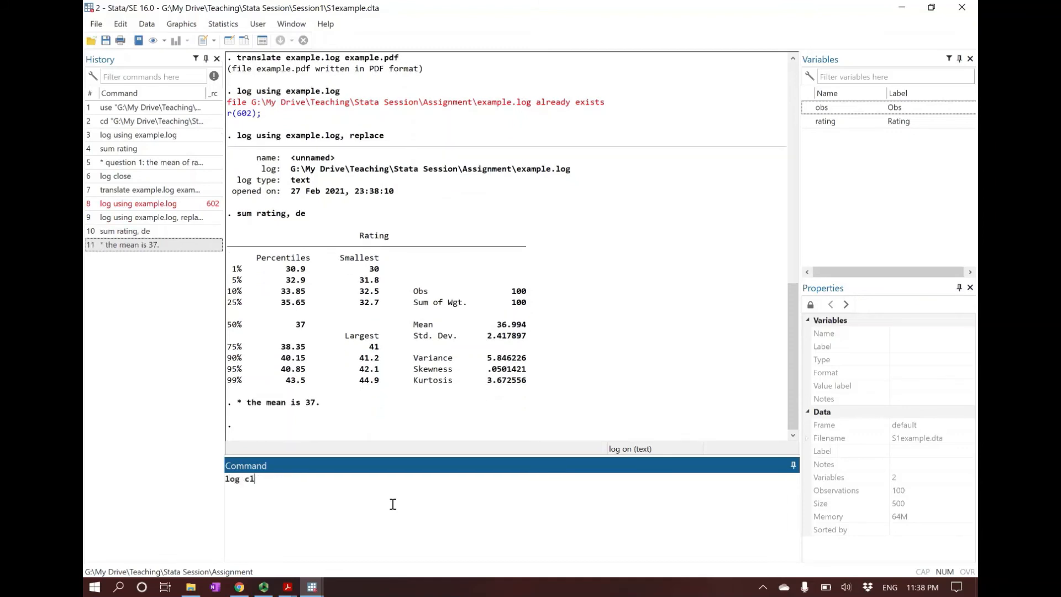
key("Return")
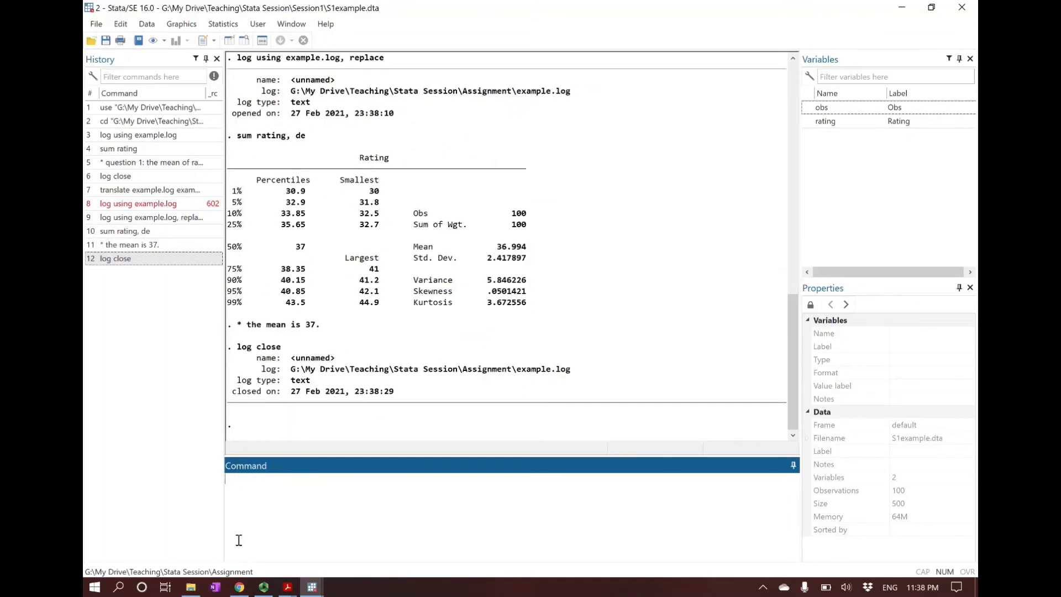
Step: Open the example log file from the Assignment folder in Notepad, review the newly recorded session, and close it
left_click(191, 587)
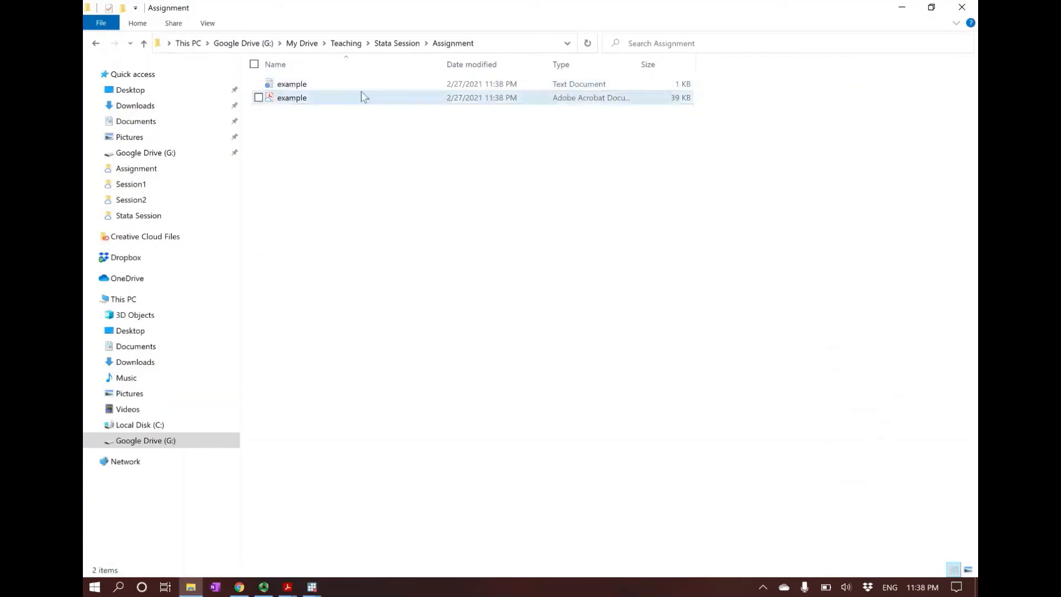
double_click(300, 86)
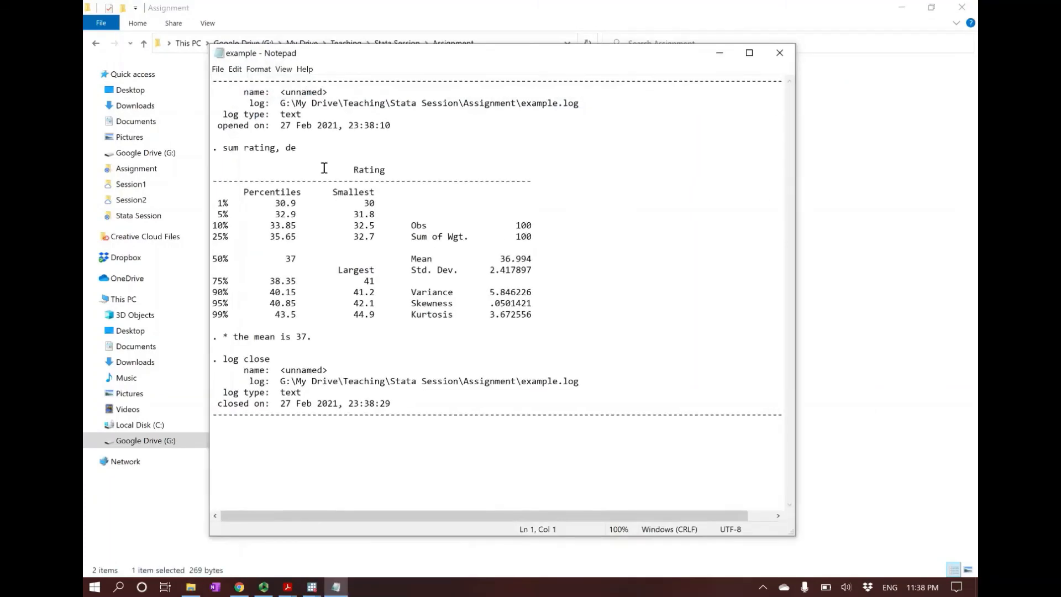
left_click_drag(228, 148, 223, 94)
left_click(371, 147)
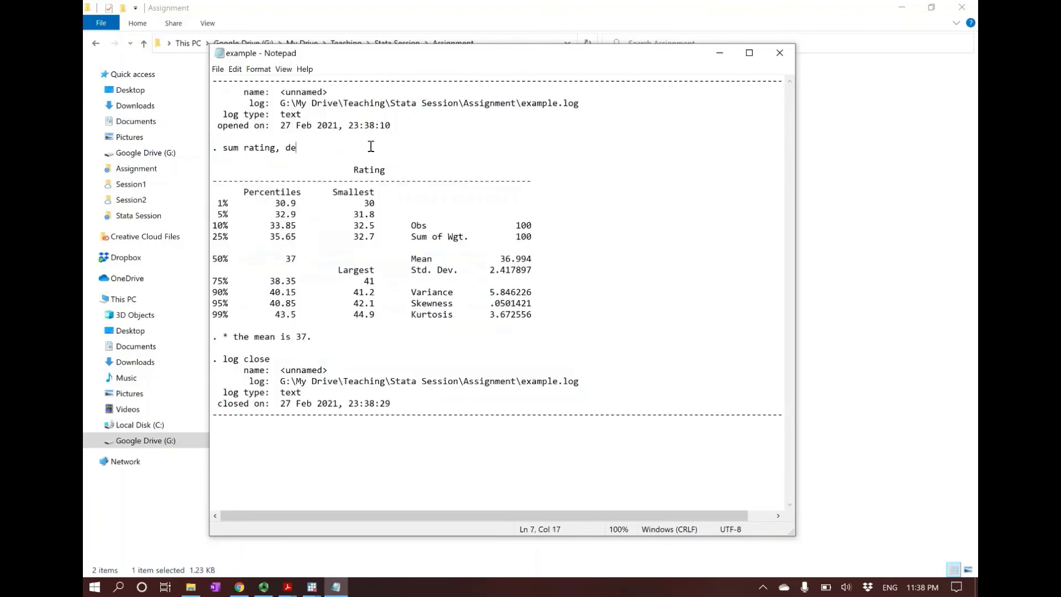
left_click(780, 53)
Step: Open the example PDF from the Assignment folder in Acrobat Reader, check its contents, close it, and read slide 16 of the presentation
left_click(302, 103)
double_click(302, 100)
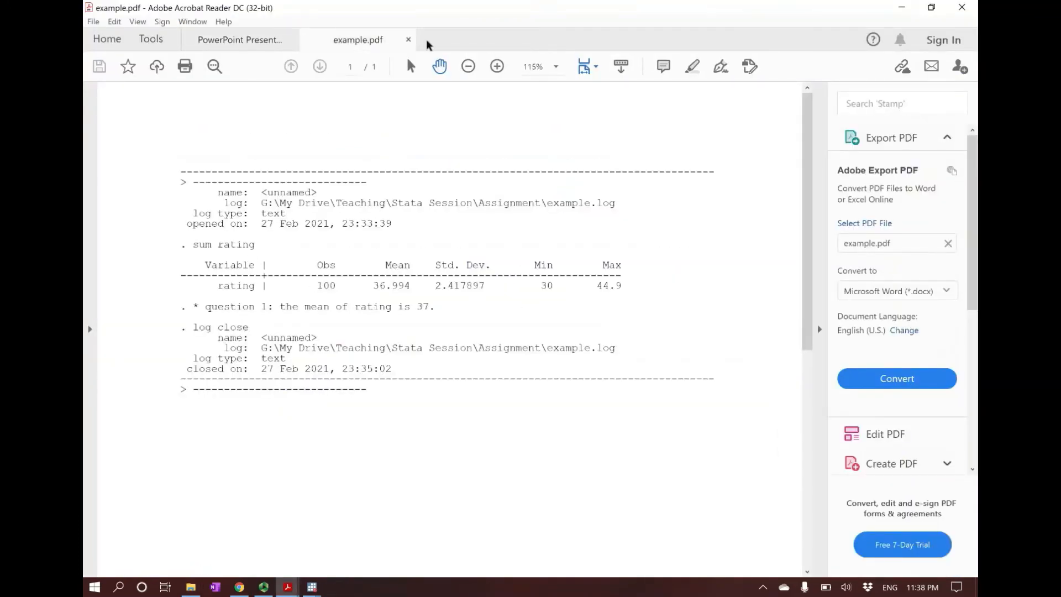
left_click(408, 39)
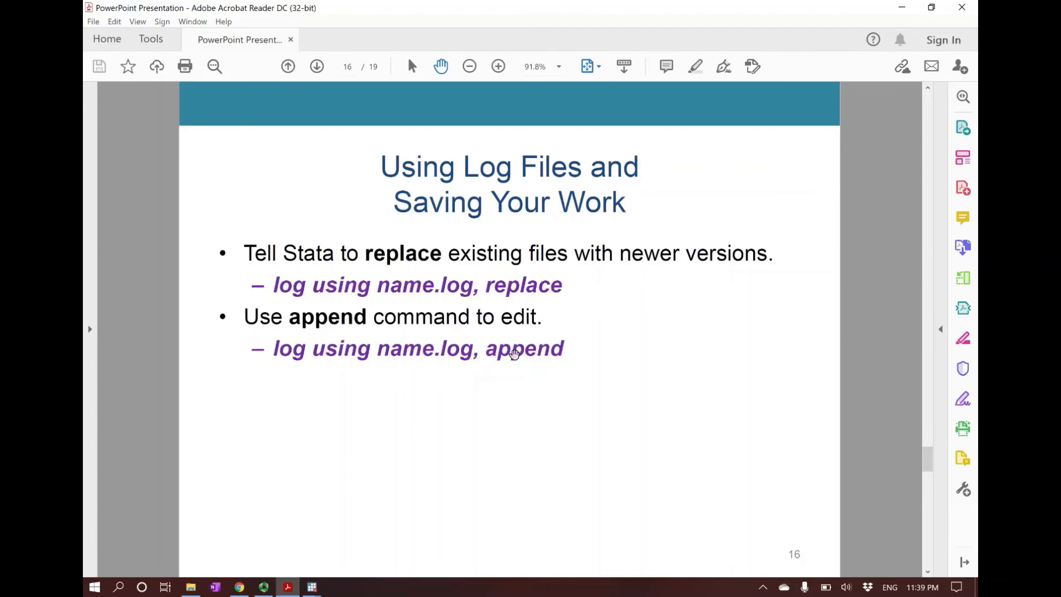
Step: Switch to the second Stata window and reopen the log for additions with "log using example.log, append"
left_click(313, 587)
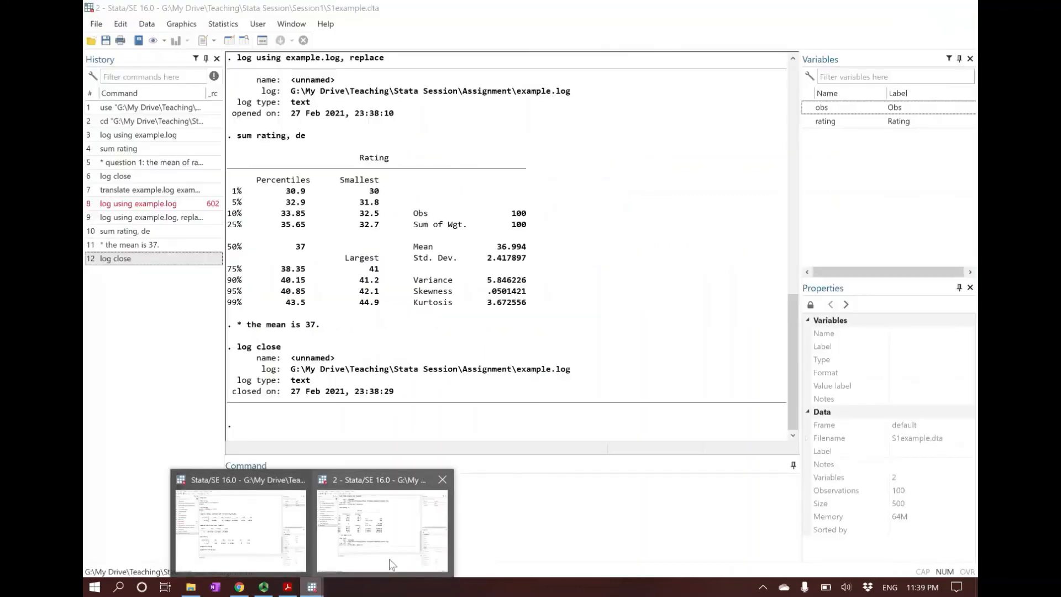
left_click(389, 559)
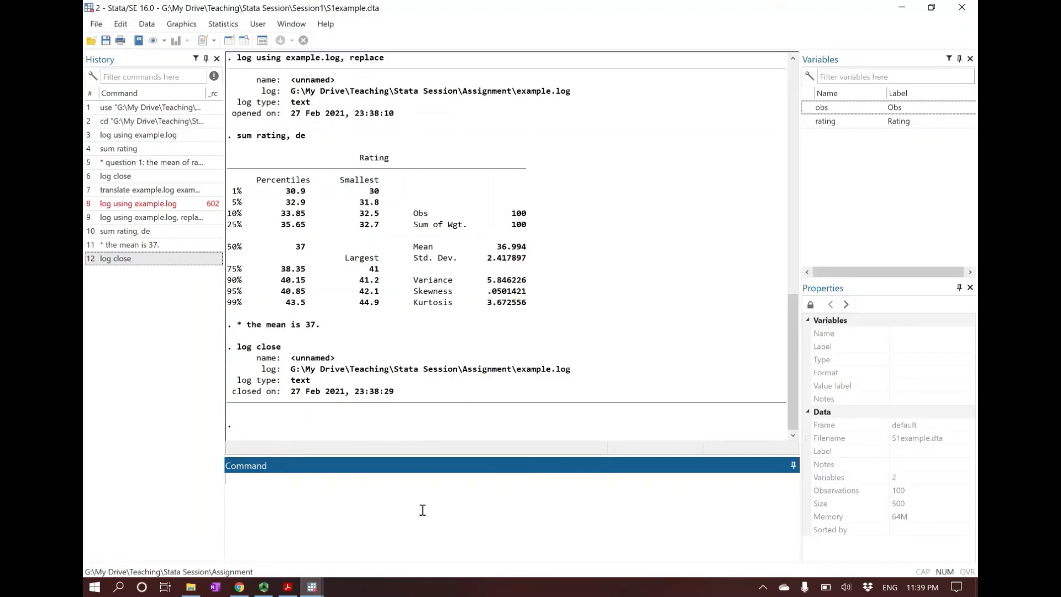
type("log using example.log, append")
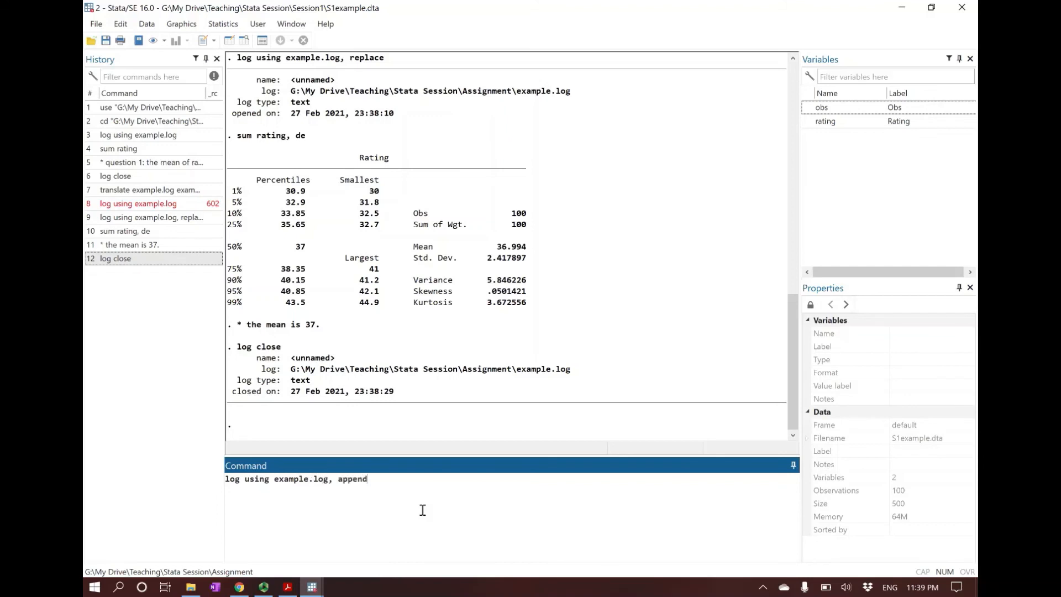
key("Return")
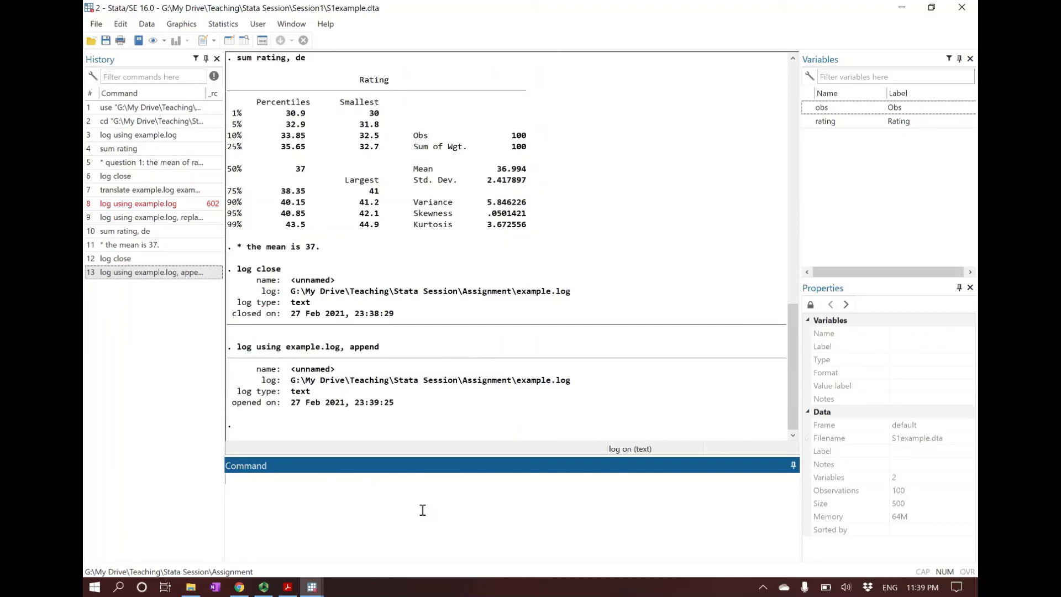
Step: Tabulate the quartiles of rating with the command "tabstat rating, stat(p25 p50 p75)"
type("tabstat rating, stat(")
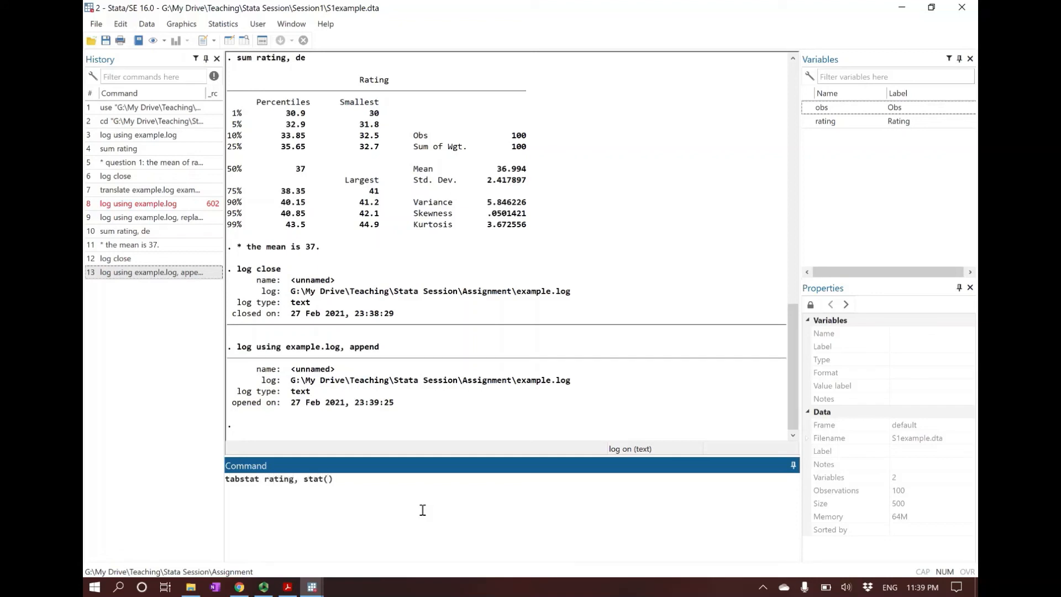
type("p25 p50 p75")
key("Return")
Step: Close the appended log with the command "log close"
type("close")
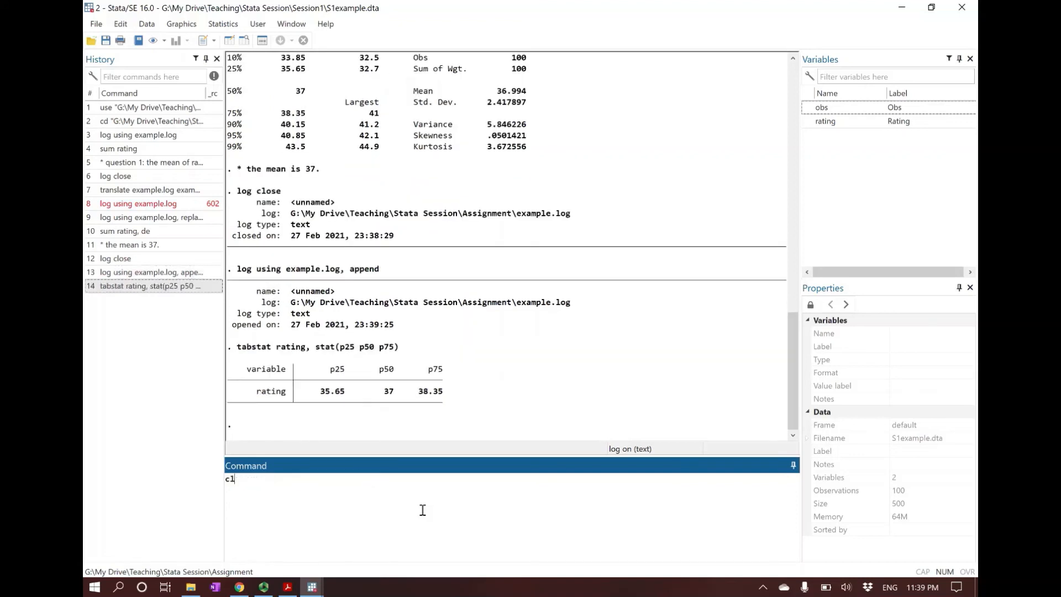
key("BackSpace")
key("BackSpace")
key("BackSpace")
key("BackSpace")
key("BackSpace")
type("log close")
key("Return")
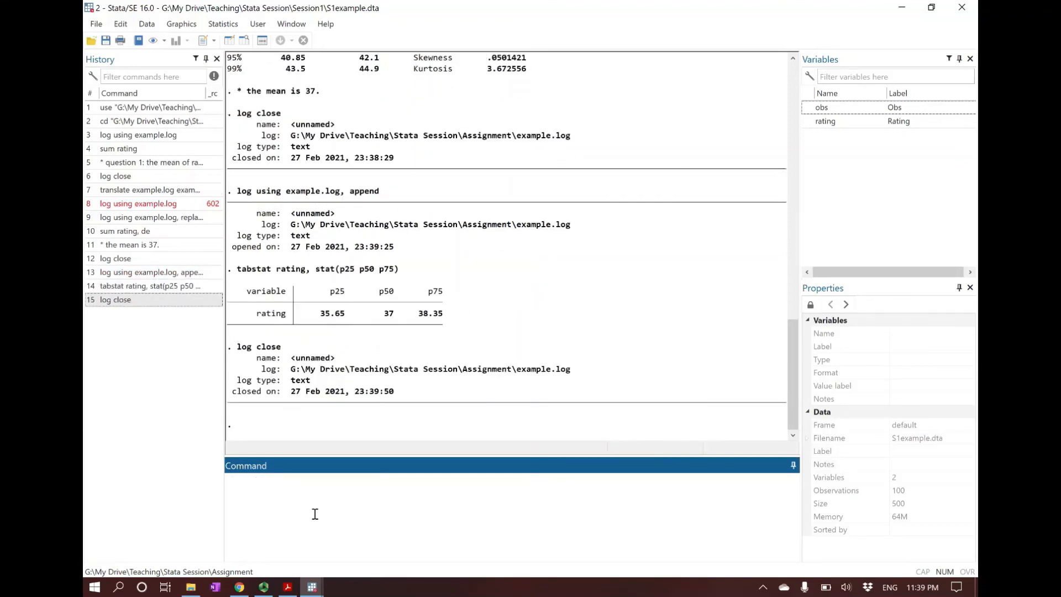
Step: Open the example log file from the Assignment folder in Notepad, review the original and appended sections, and close it
left_click(191, 587)
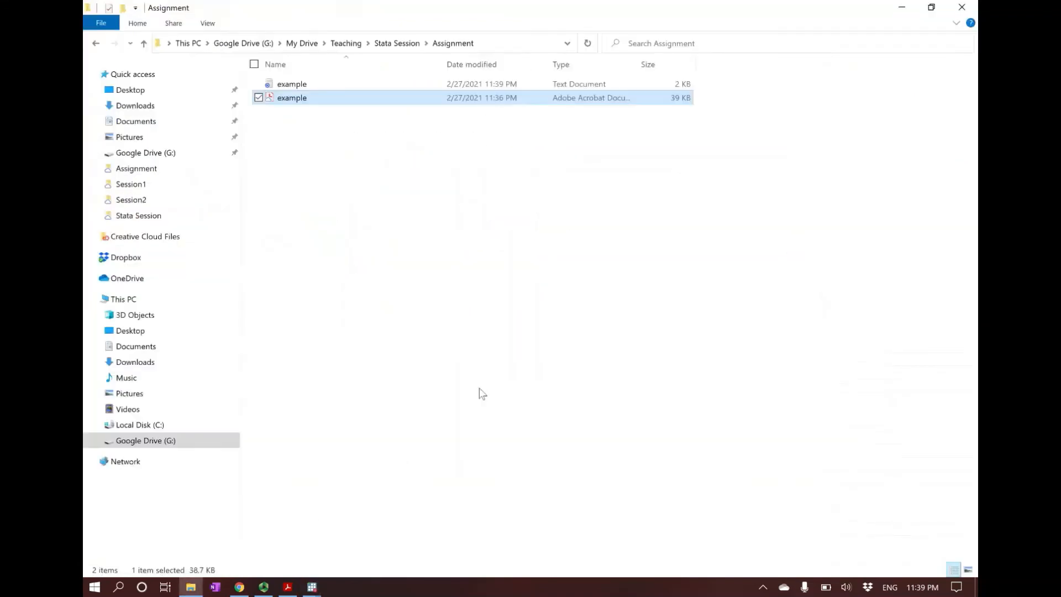
double_click(301, 85)
scroll(352, 348, "down", 4)
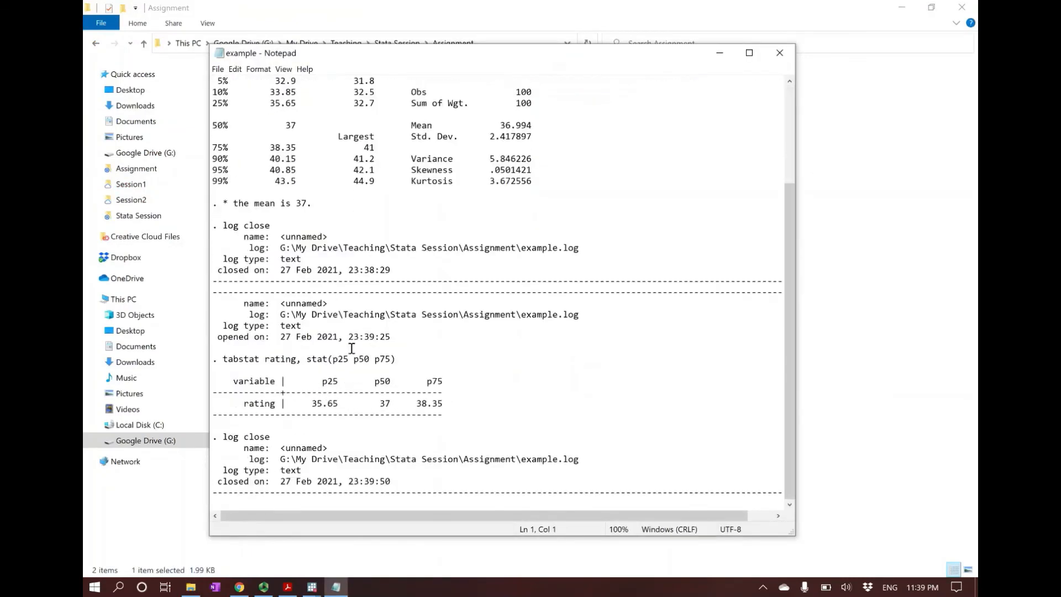
scroll(350, 387, "up", 4)
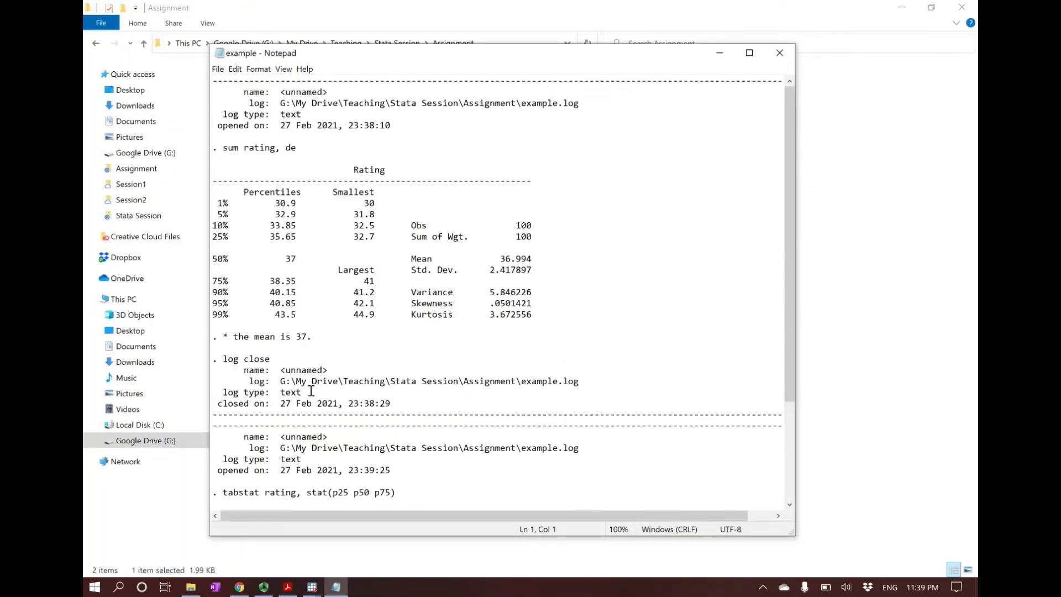
scroll(288, 388, "down", 3)
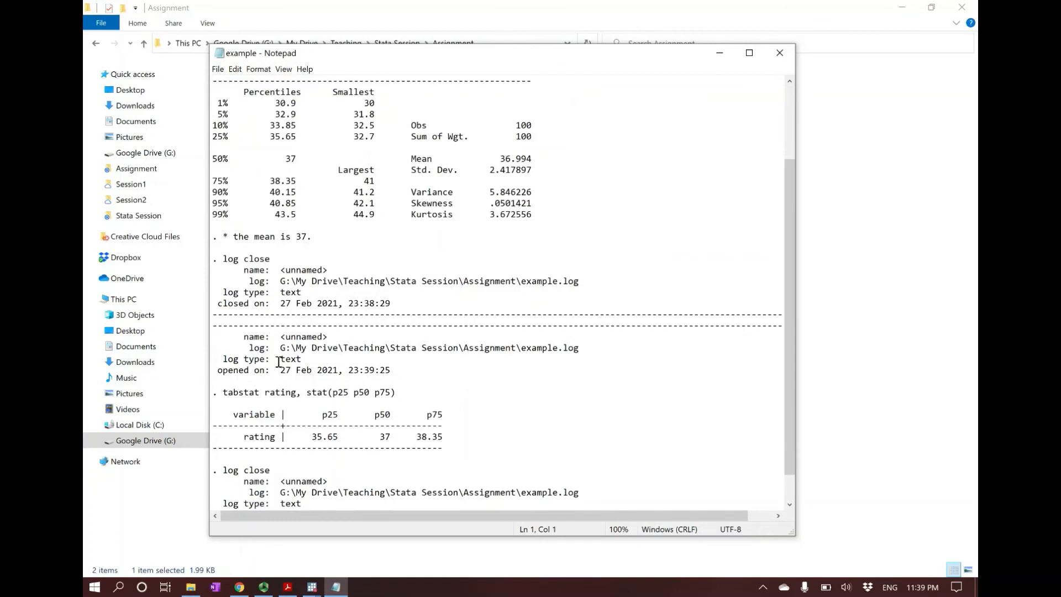
scroll(276, 361, "down", 1)
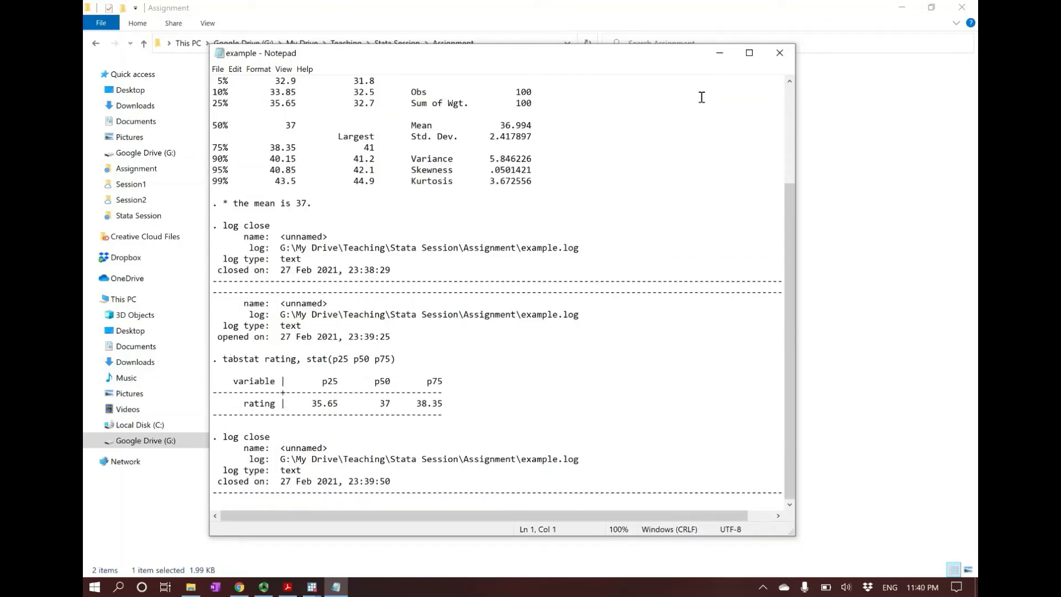
left_click(786, 55)
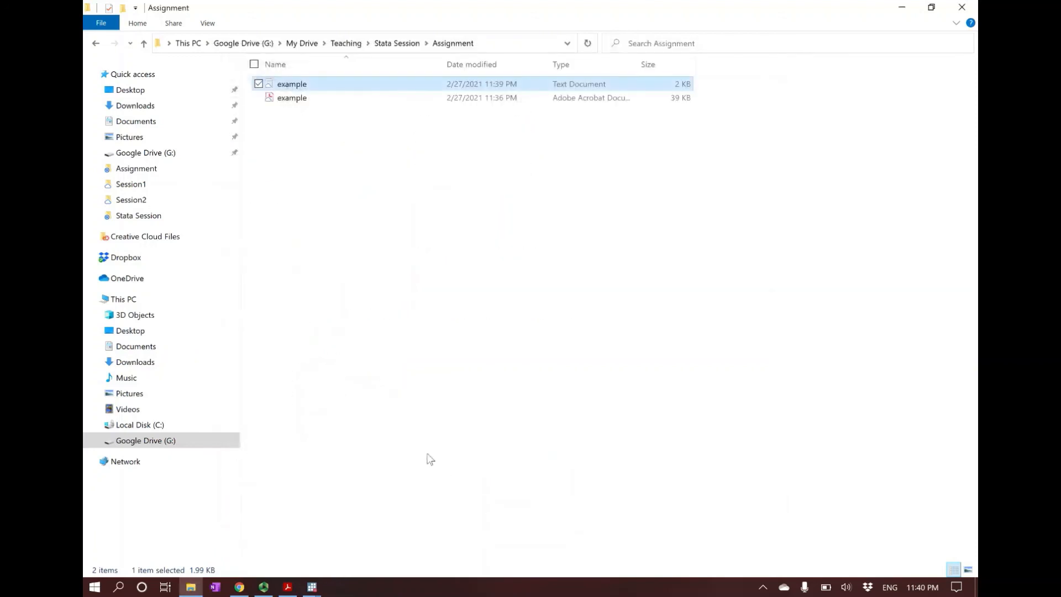
Step: Return to the presentation in Acrobat Reader and read slide 17 on creating do-files
left_click(289, 591)
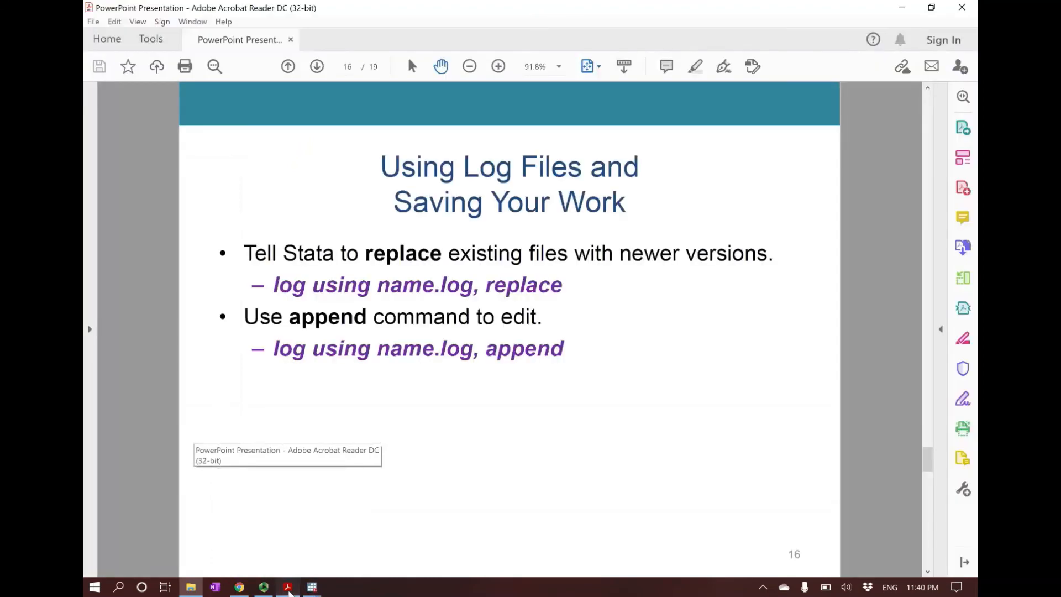
scroll(219, 487, "down", 1)
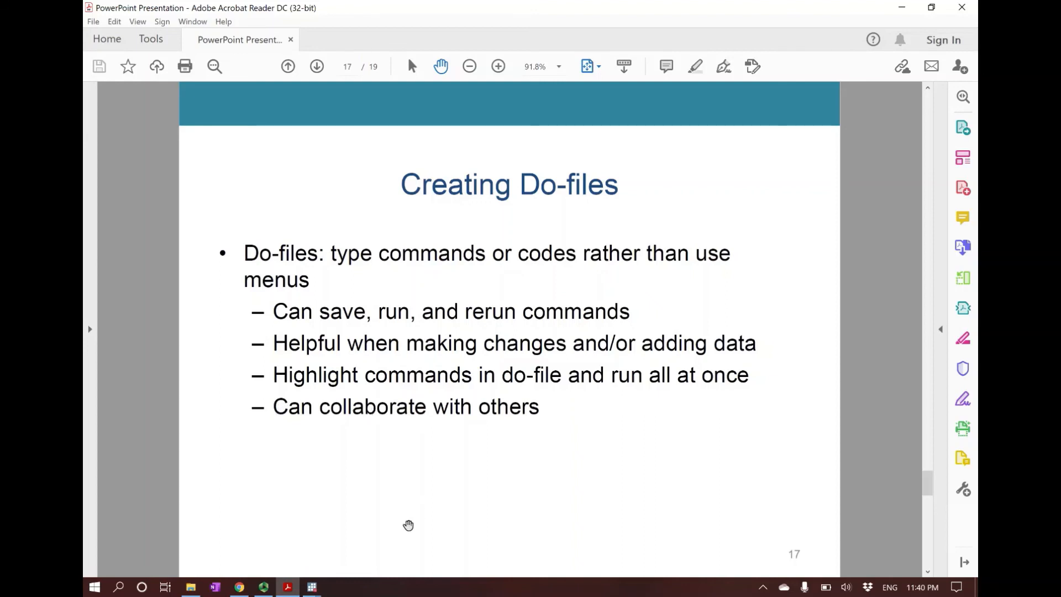
Step: Switch to the second Stata window, open a new do-file in the Do-file Editor, and make its window taller and slightly lower
left_click(381, 525)
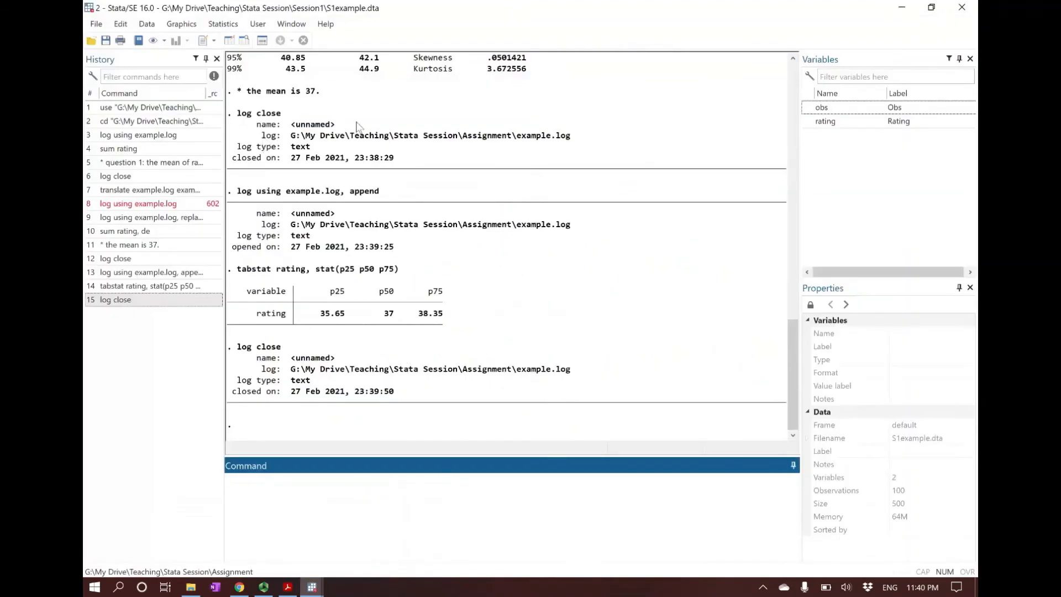
left_click(205, 44)
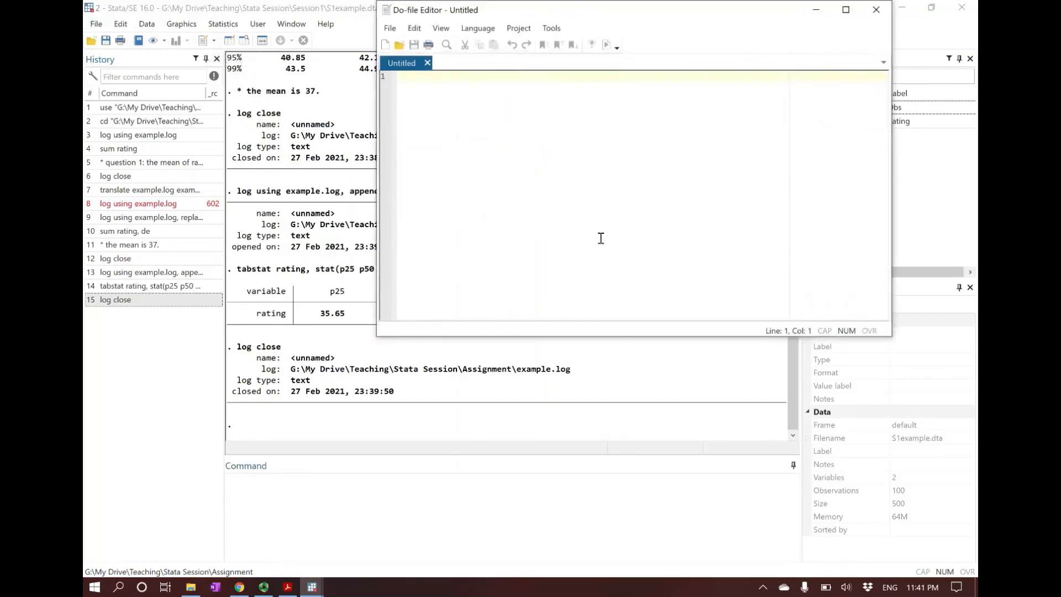
left_click_drag(606, 338, 607, 498)
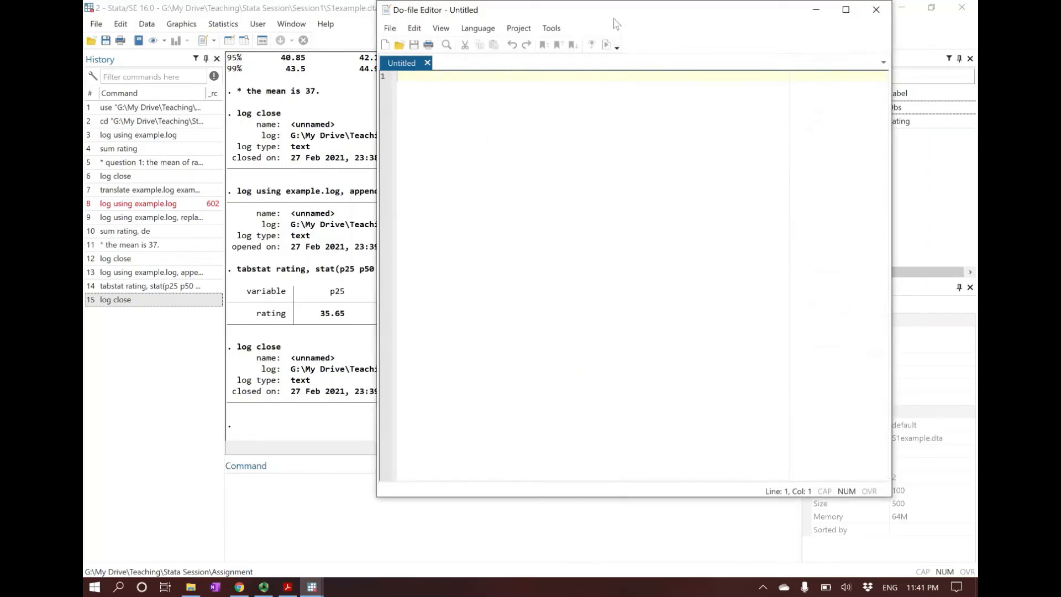
left_click_drag(617, 23, 617, 45)
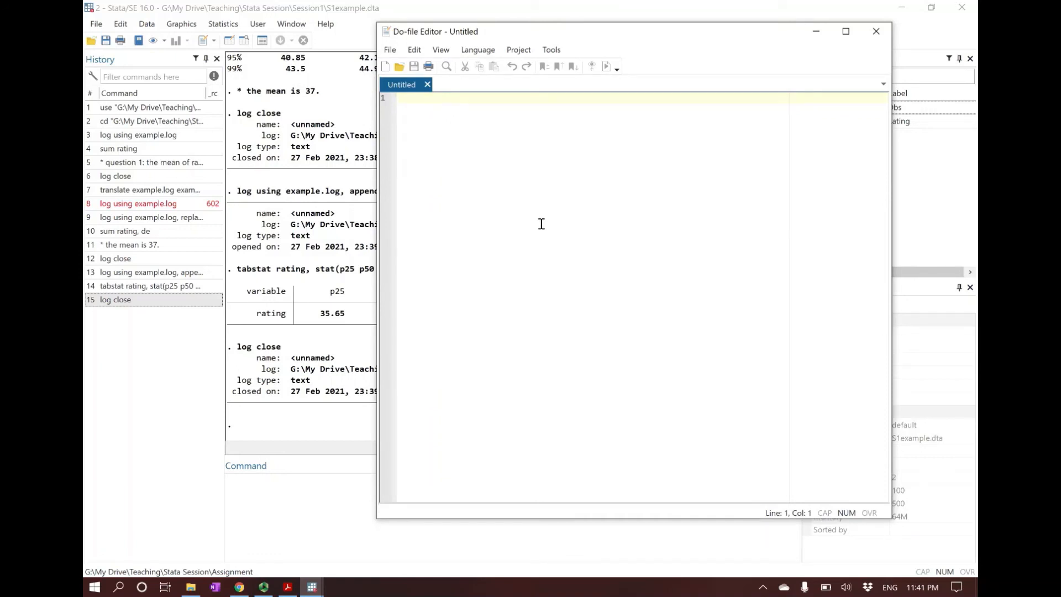
Step: Write the comment "* The problem 1" in the do-file, followed by the commands "sum rating" and "sum rating, de" on separate lines
type("* The prob")
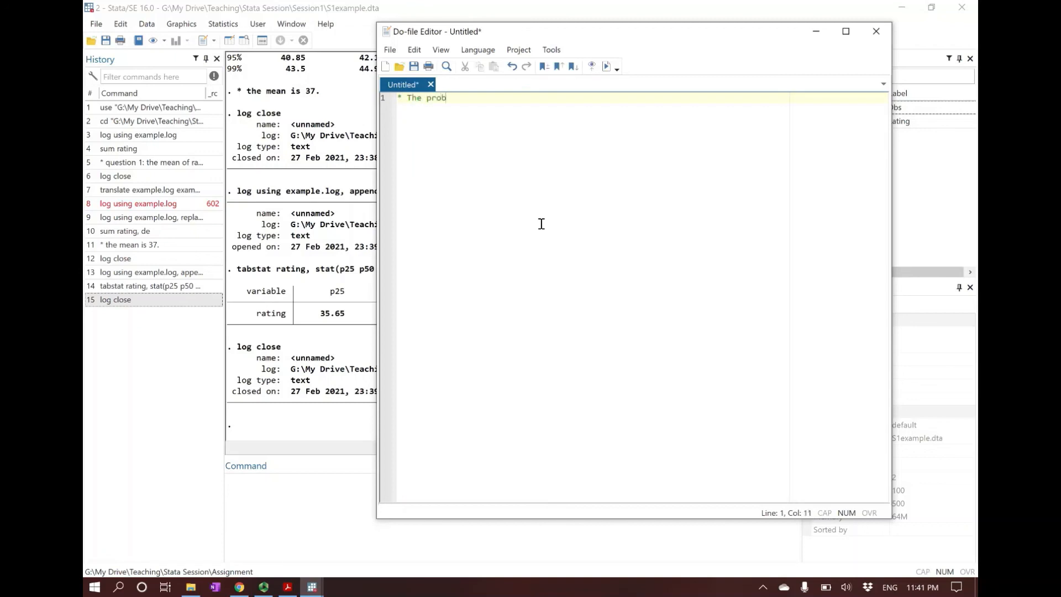
type("b")
key("Return")
type("sum rating")
key("Return")
type("sum rating")
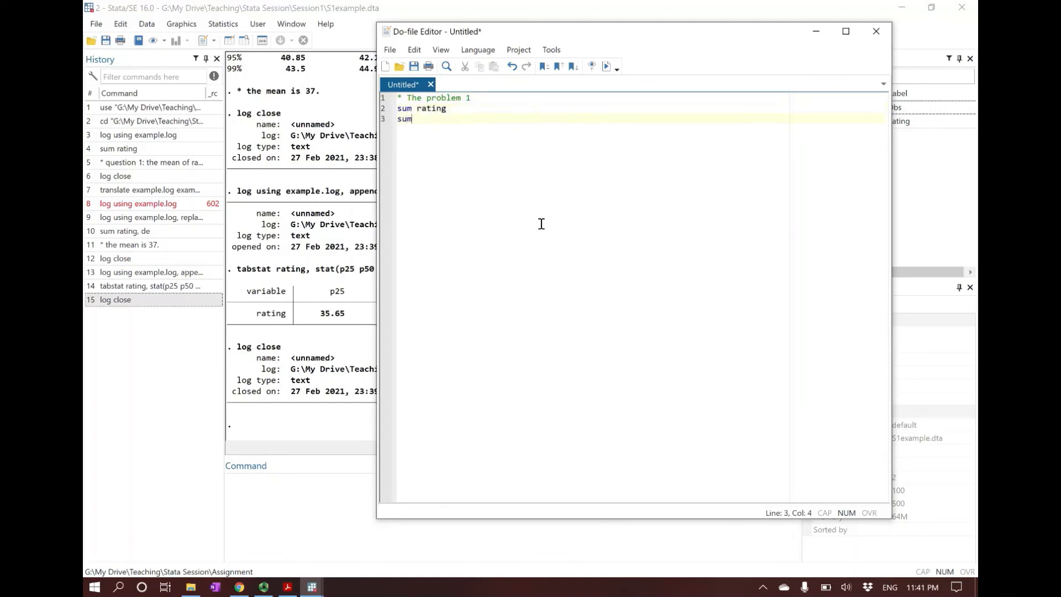
type(", de")
key("Return")
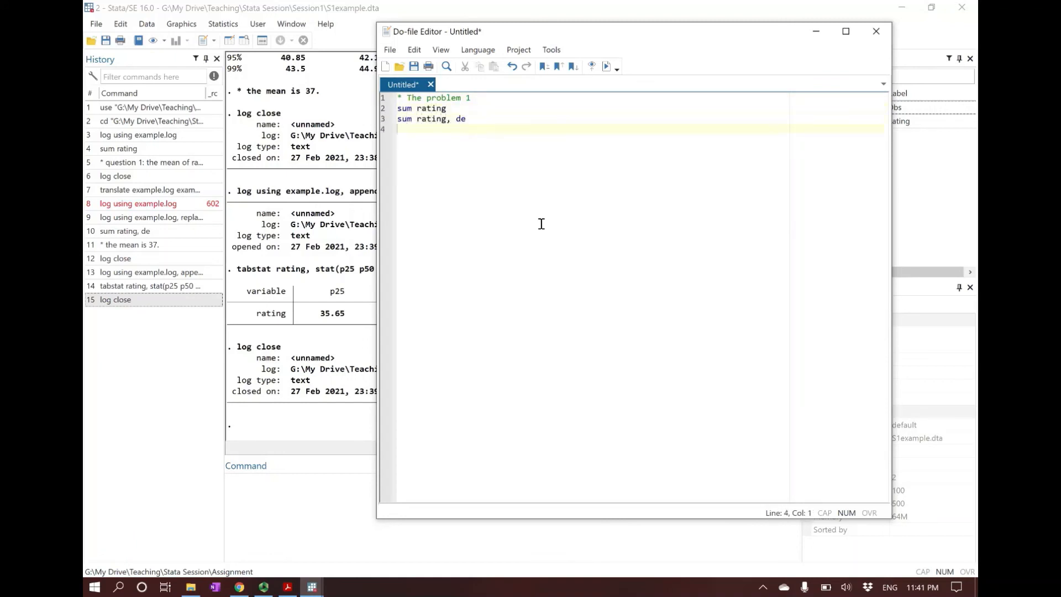
Step: Add the command "tabstat rating, stat(sd variance p50)" on line 4 of the do-file
type("ta")
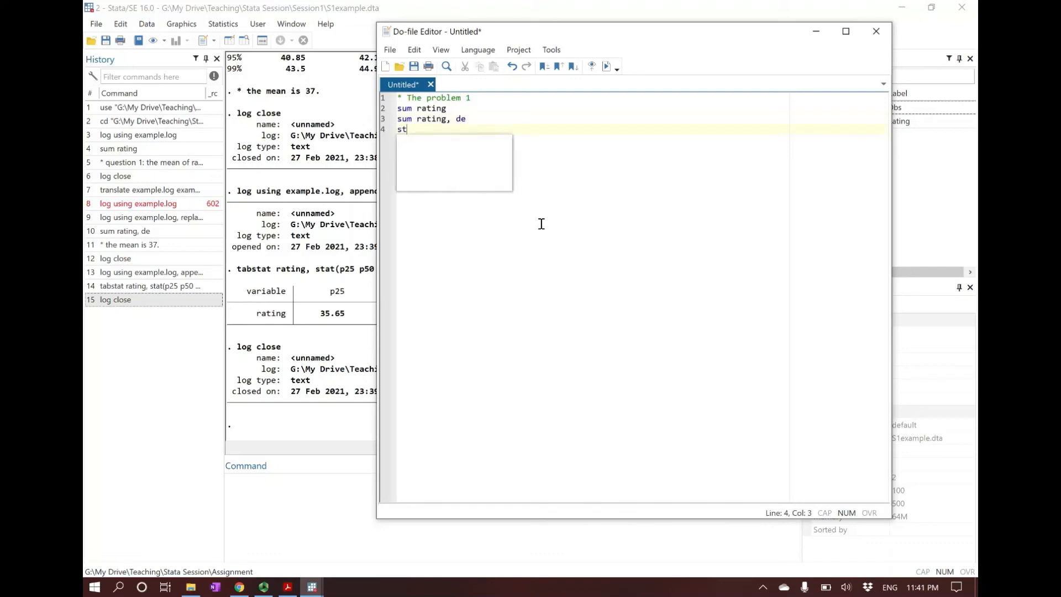
type("bsta")
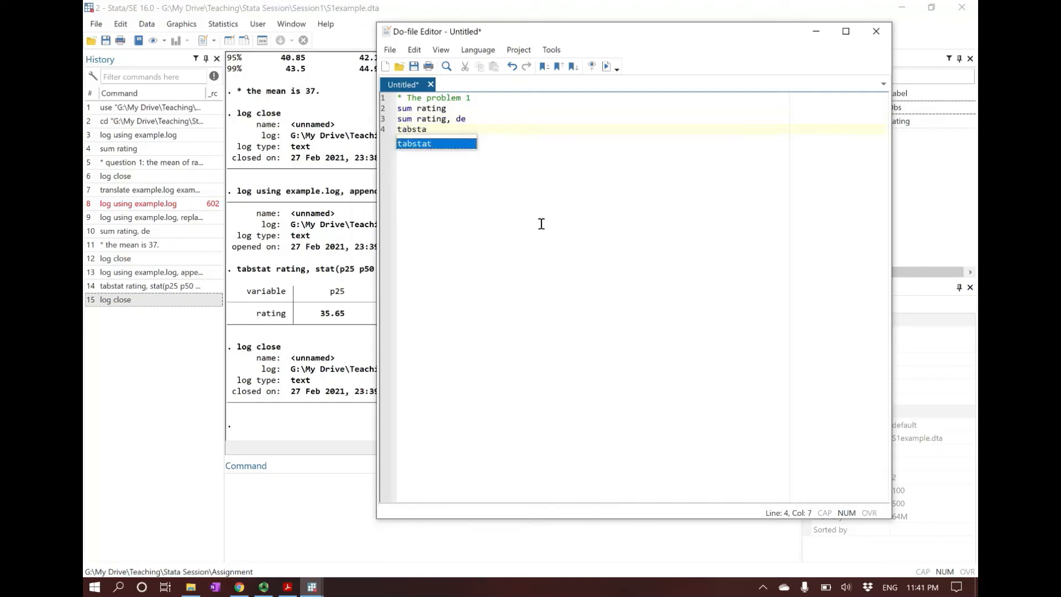
type("t ra")
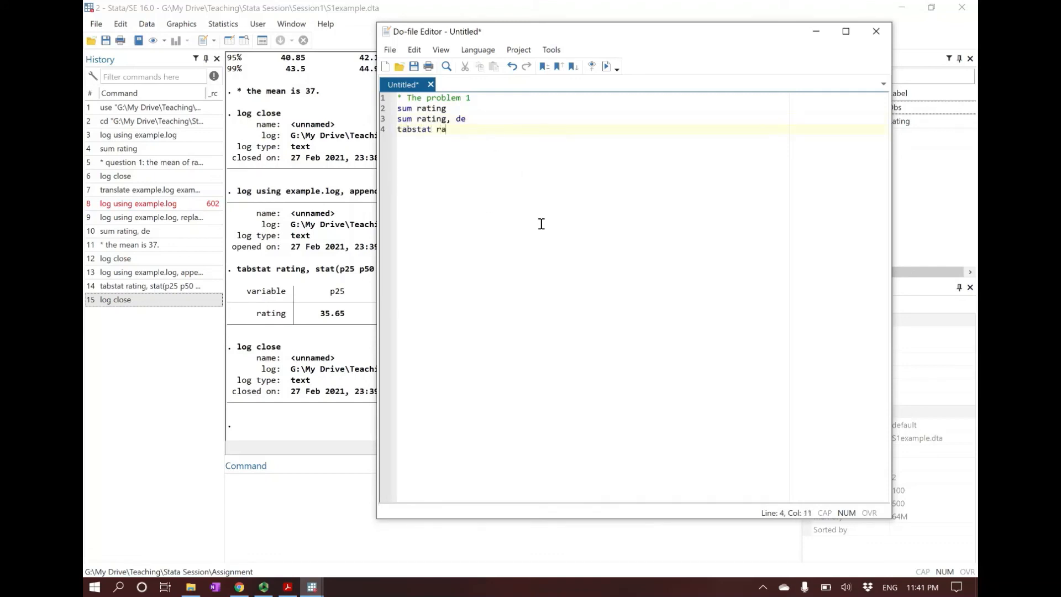
type("ting, stat ()")
key("Left")
key("Left")
key("BackSpace")
type("sd variance p50")
key("Right")
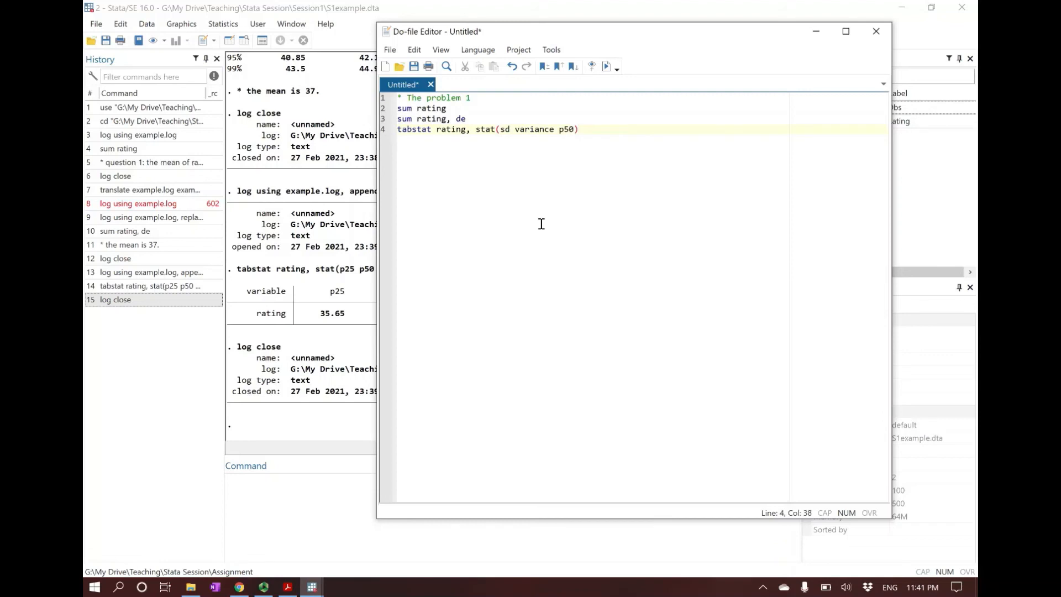
Step: Add the comment "*the mean is xxx" on line 5 of the do-file and shift the editor window slightly lower
key("Return")
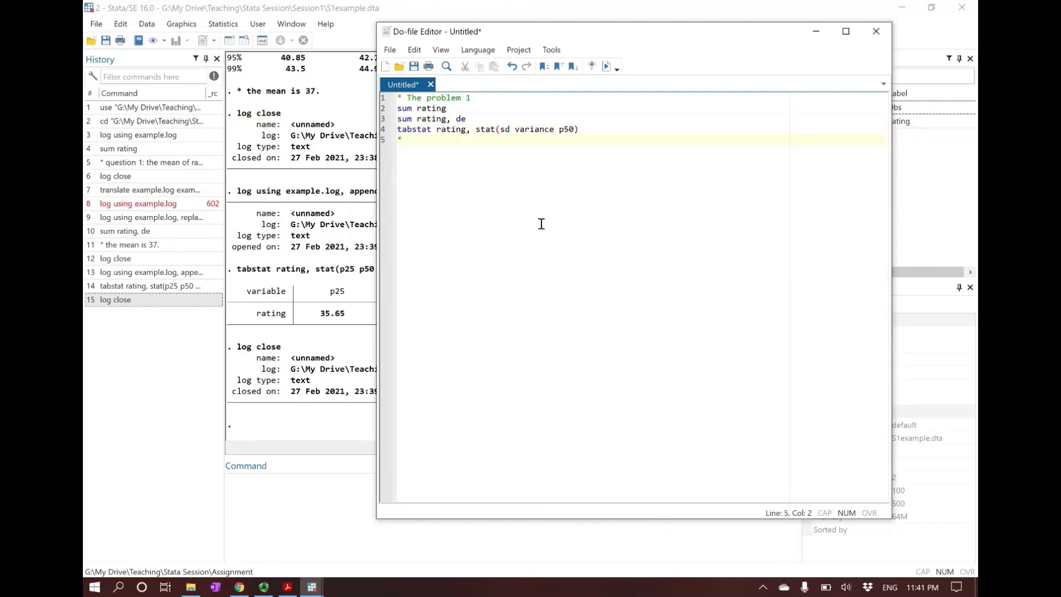
type("*the mean is xxx")
key("Caps_Lock")
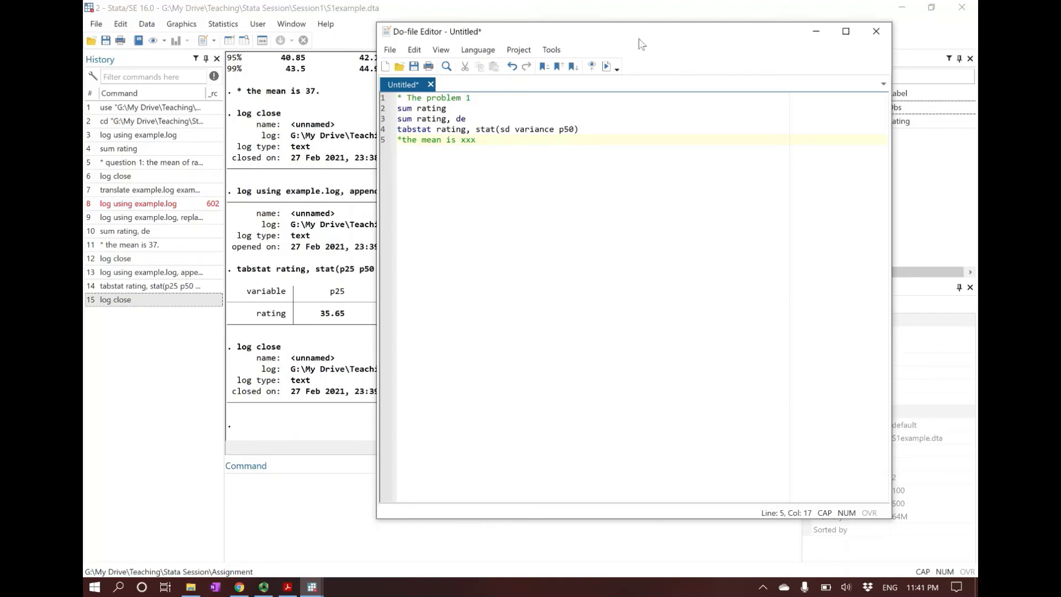
left_click_drag(639, 36, 630, 50)
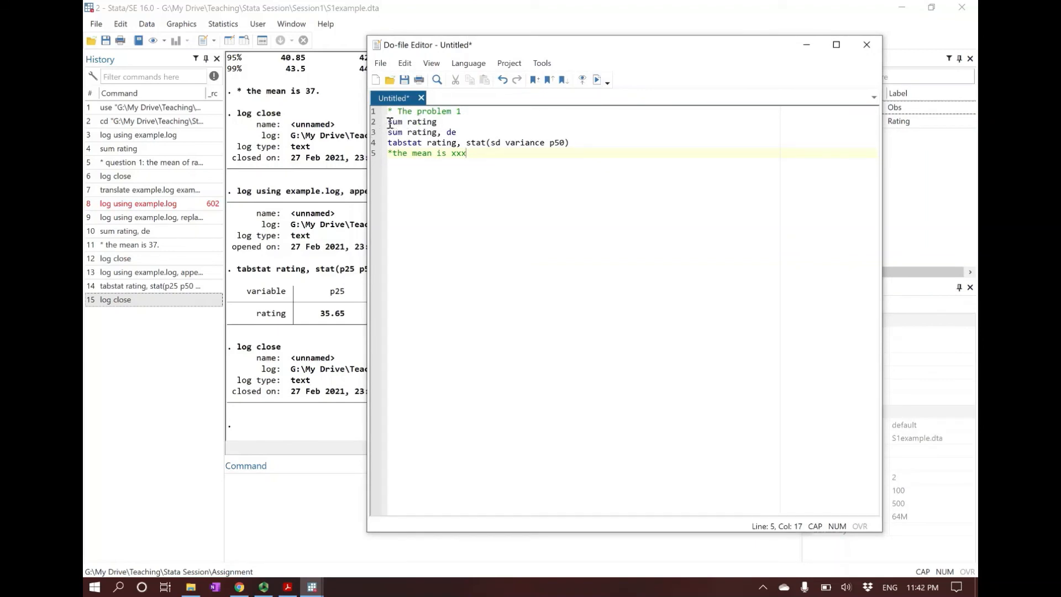
Step: Execute only the "sum rating" line of the do-file and inspect its output in the main Stata window
left_click_drag(389, 123, 444, 123)
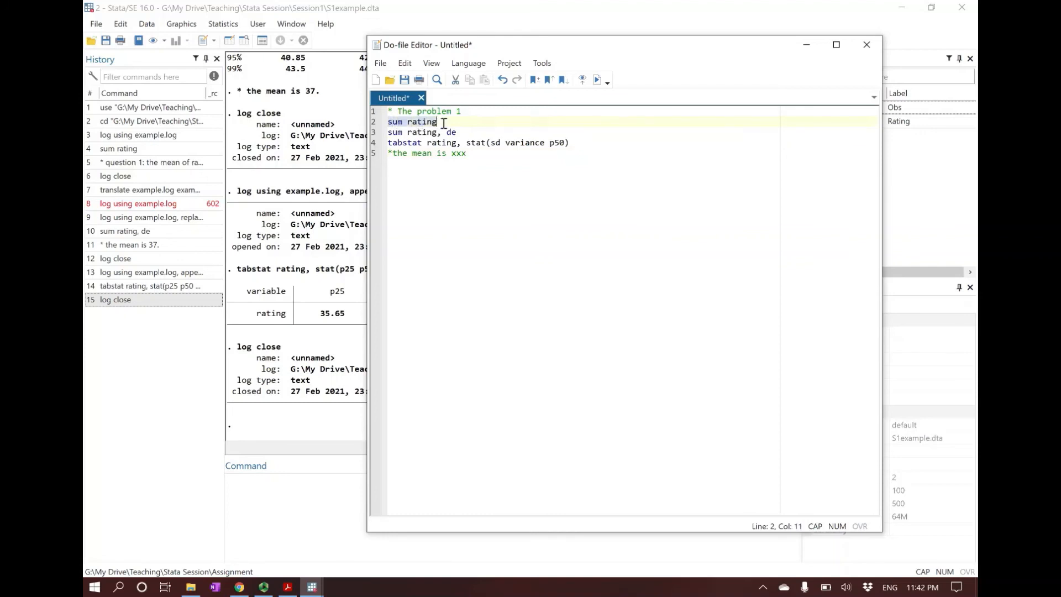
left_click(389, 122)
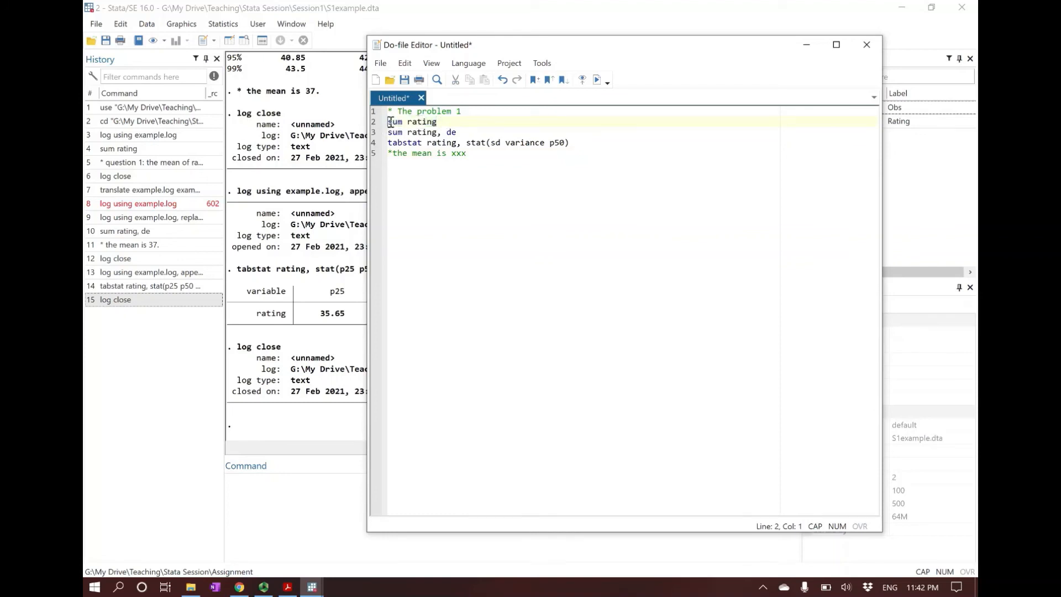
left_click_drag(390, 123, 445, 123)
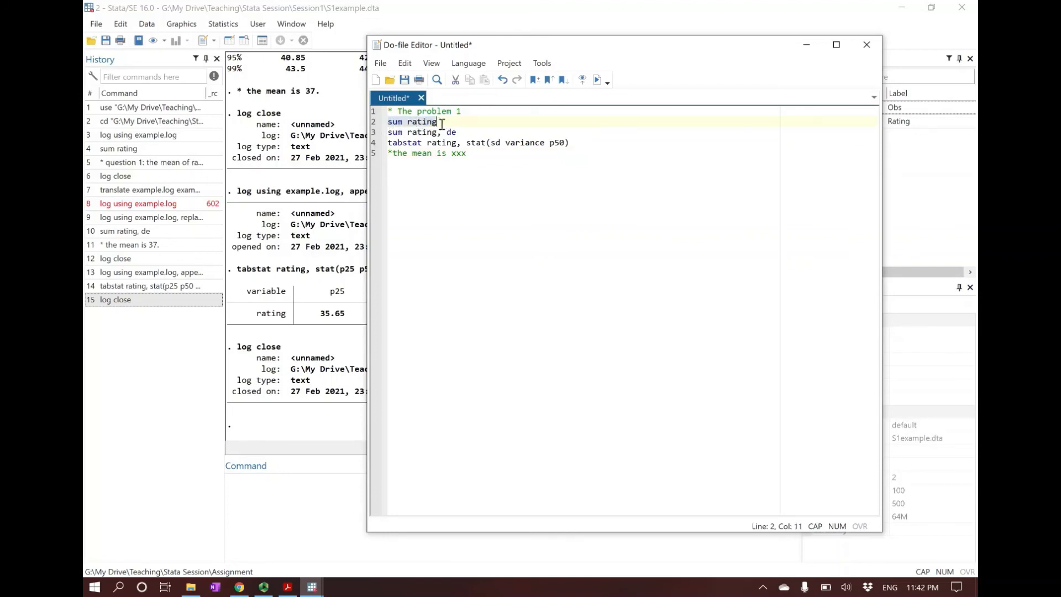
left_click(596, 80)
left_click(293, 354)
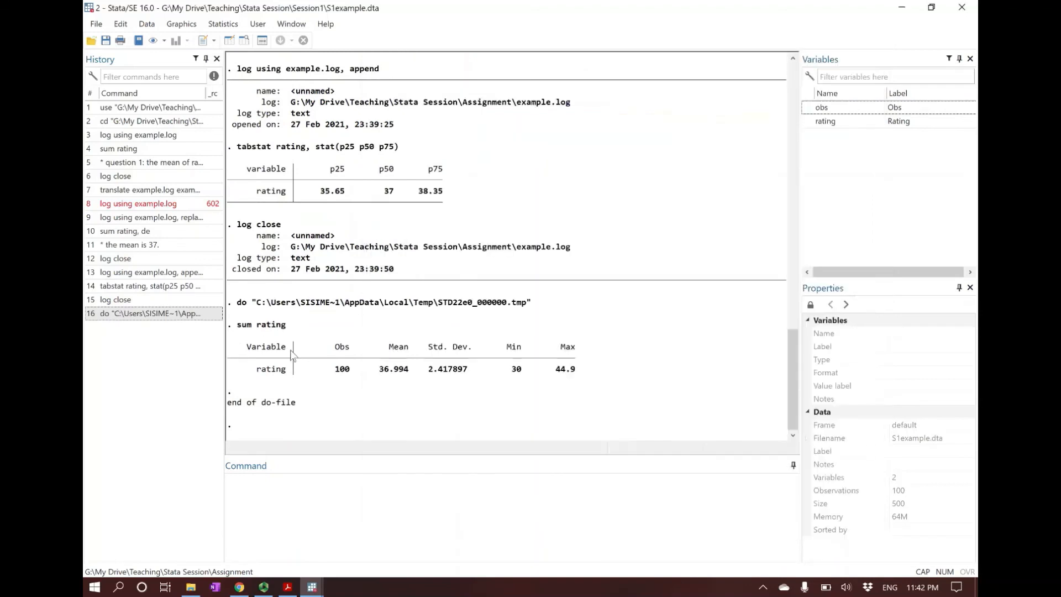
left_click_drag(237, 326, 595, 384)
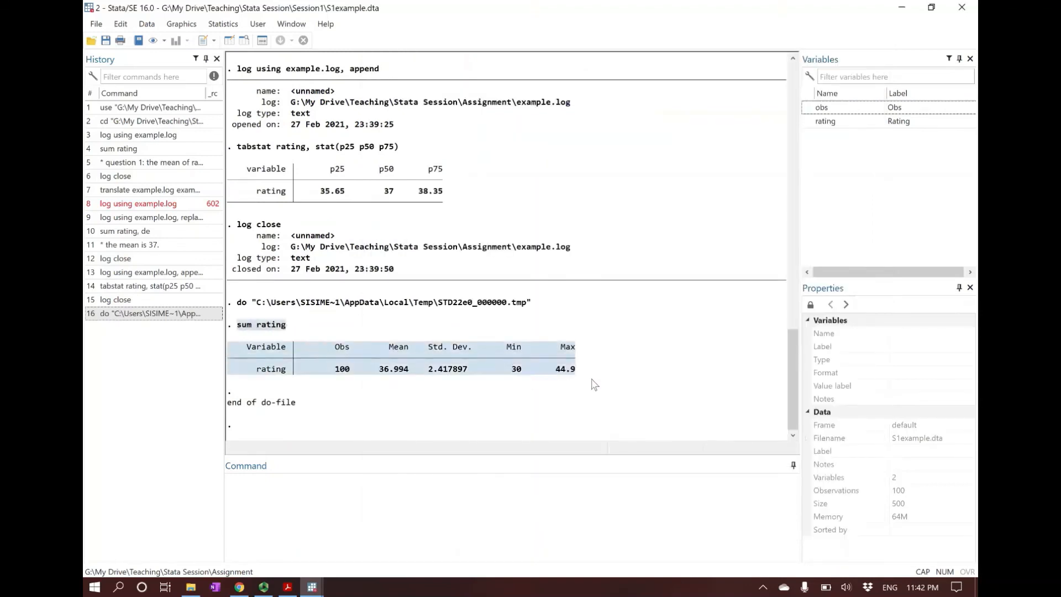
left_click(592, 380)
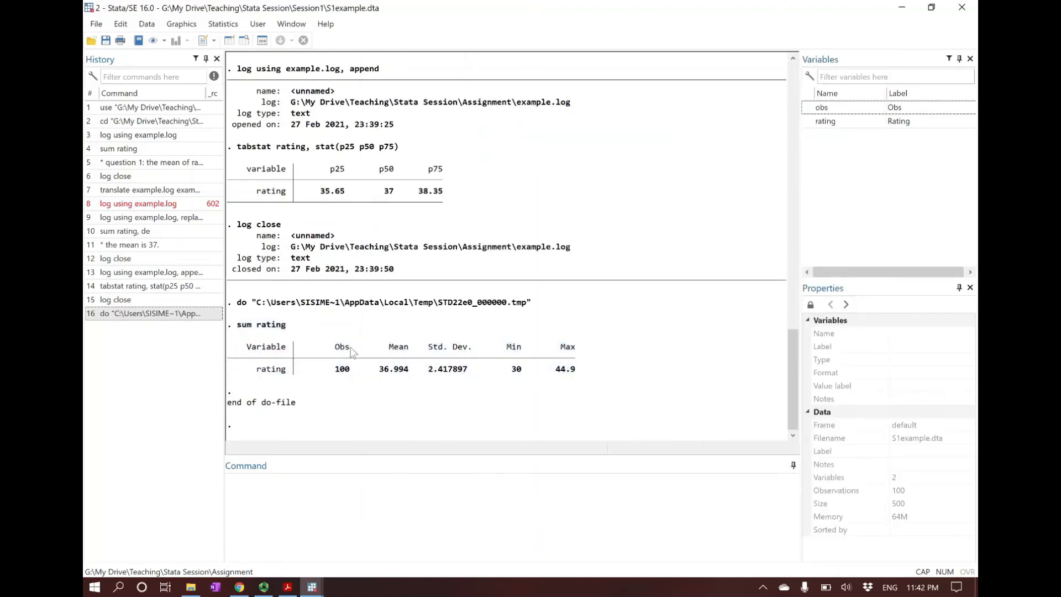
left_click_drag(235, 303, 245, 304)
left_click(243, 307)
Step: Return to the Do-file Editor, execute the entire do-file, and review the output of all its commands
mouse_move(315, 589)
left_click(459, 525)
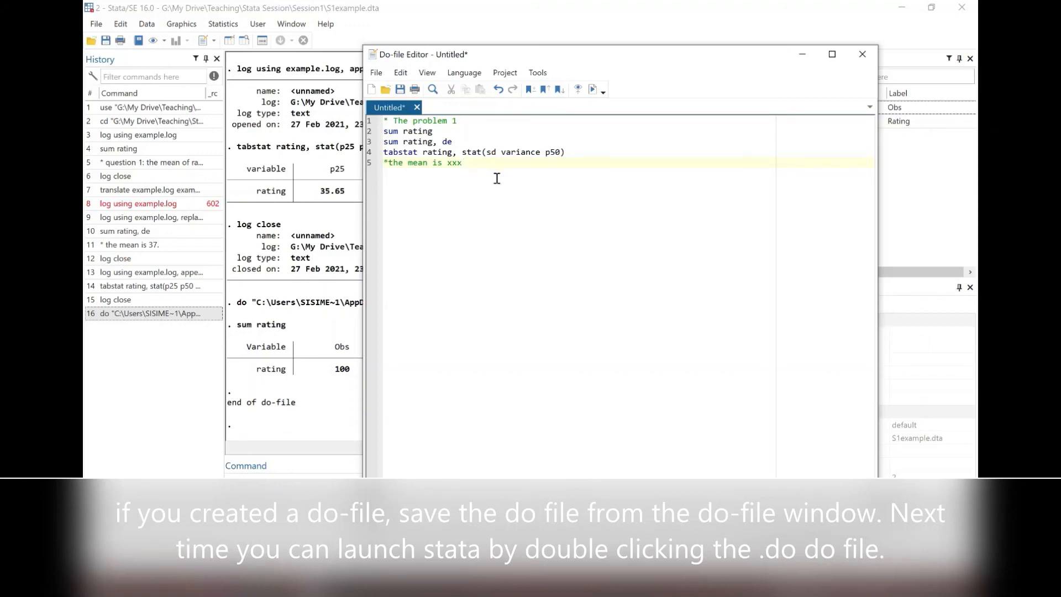
left_click(595, 94)
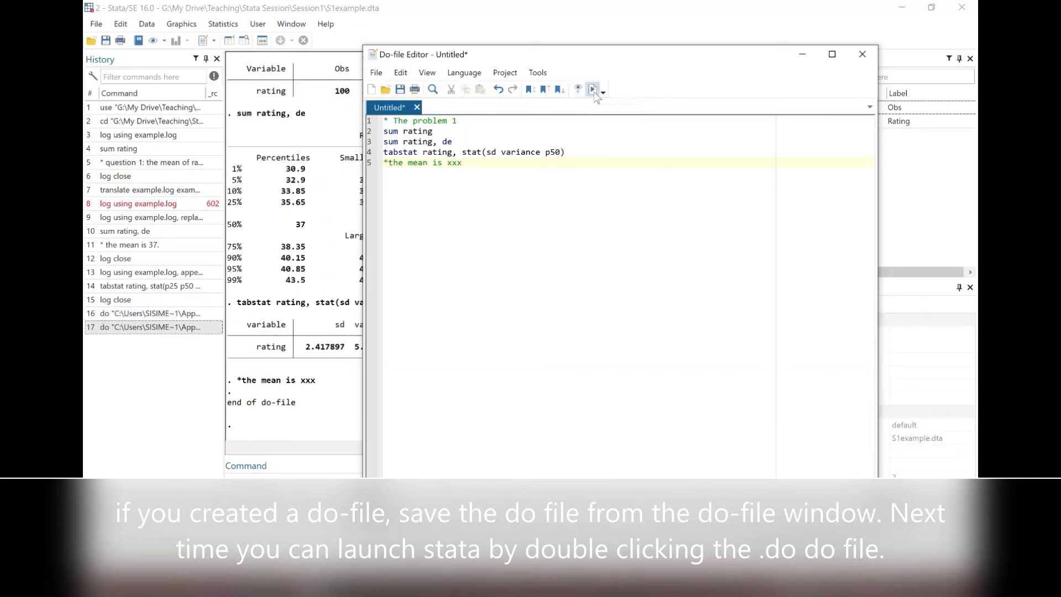
left_click(301, 181)
scroll(301, 166, "up", 4)
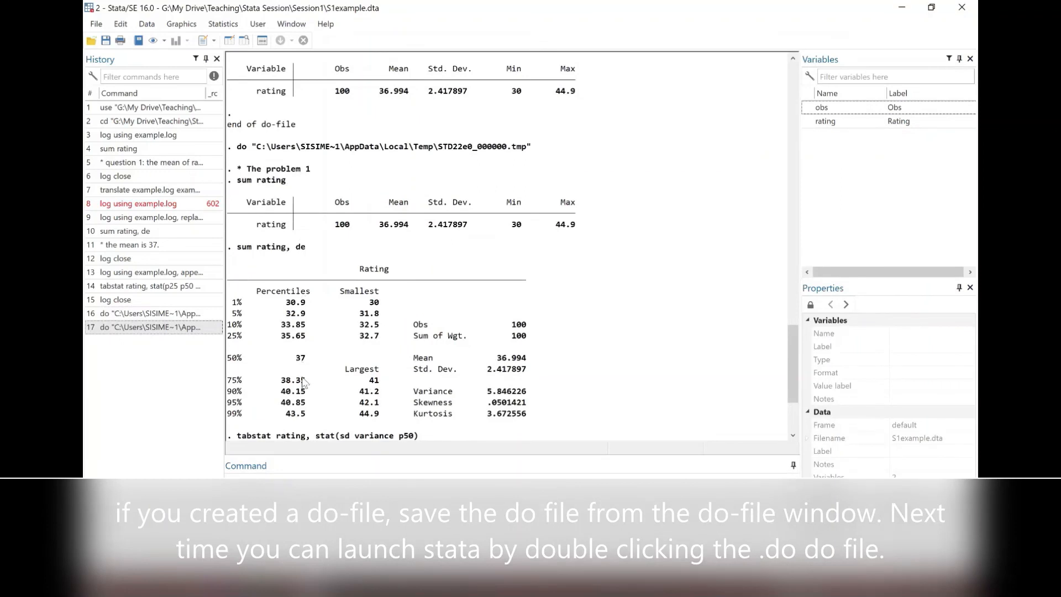
scroll(306, 383, "down", 4)
Step: Bring back the Do-file Editor and go through the written lines, highlighting the tabstat command
left_click(367, 512)
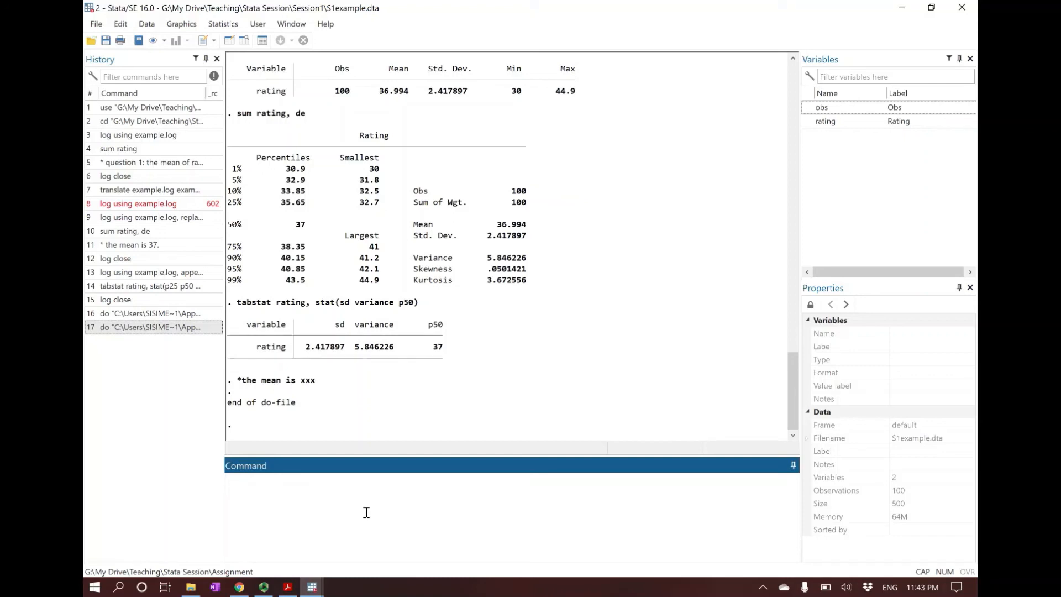
mouse_move(312, 588)
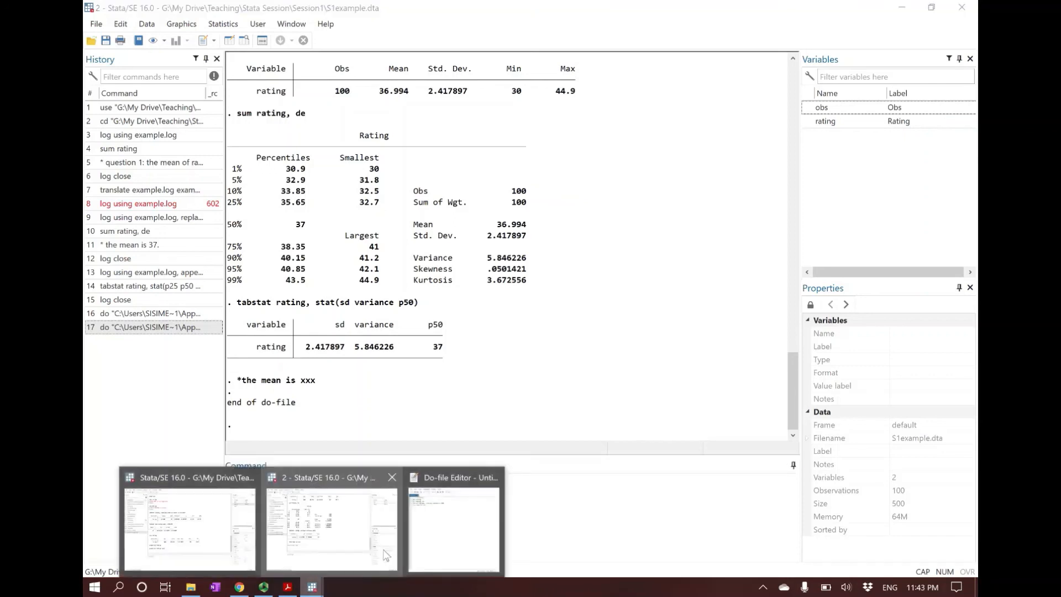
left_click(465, 534)
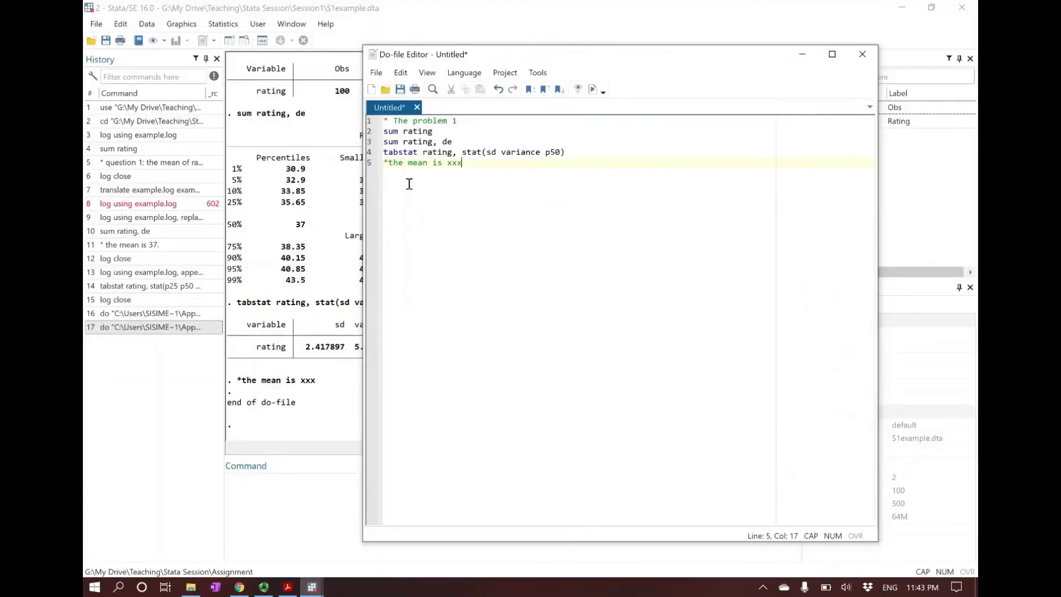
left_click(440, 131)
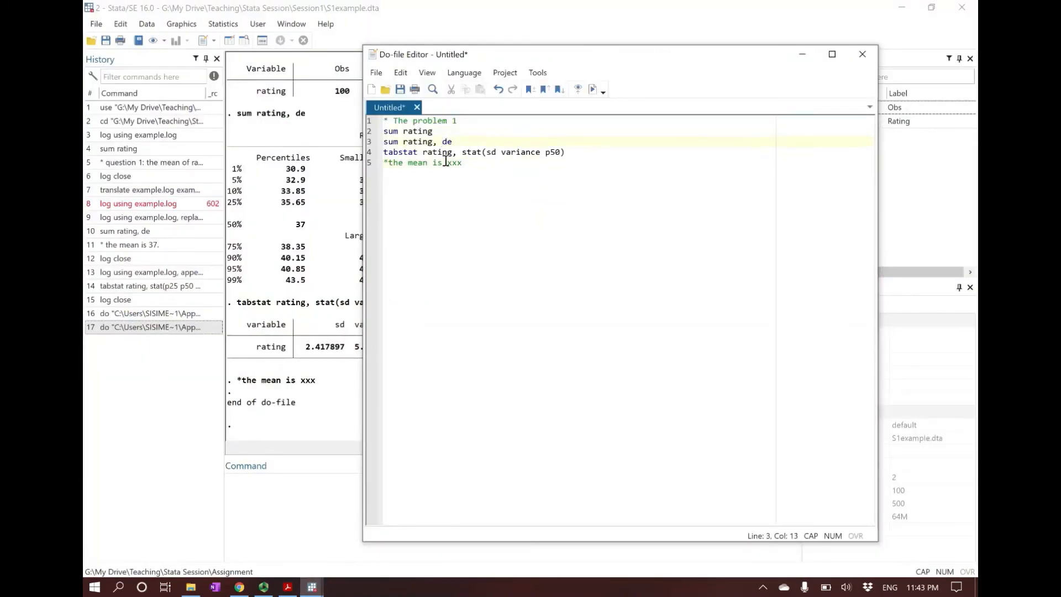
left_click(479, 166)
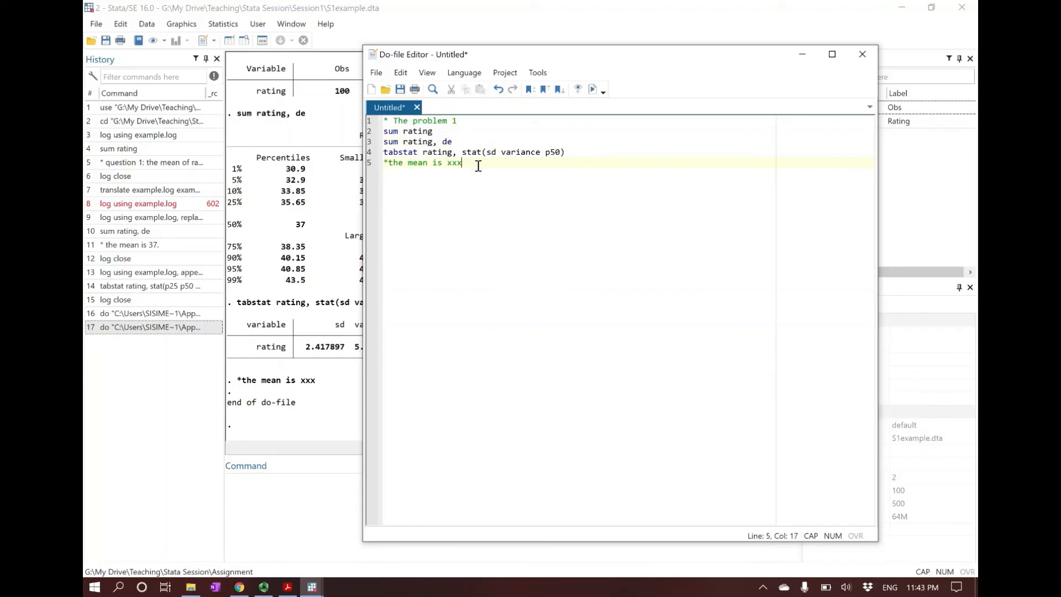
left_click(608, 156)
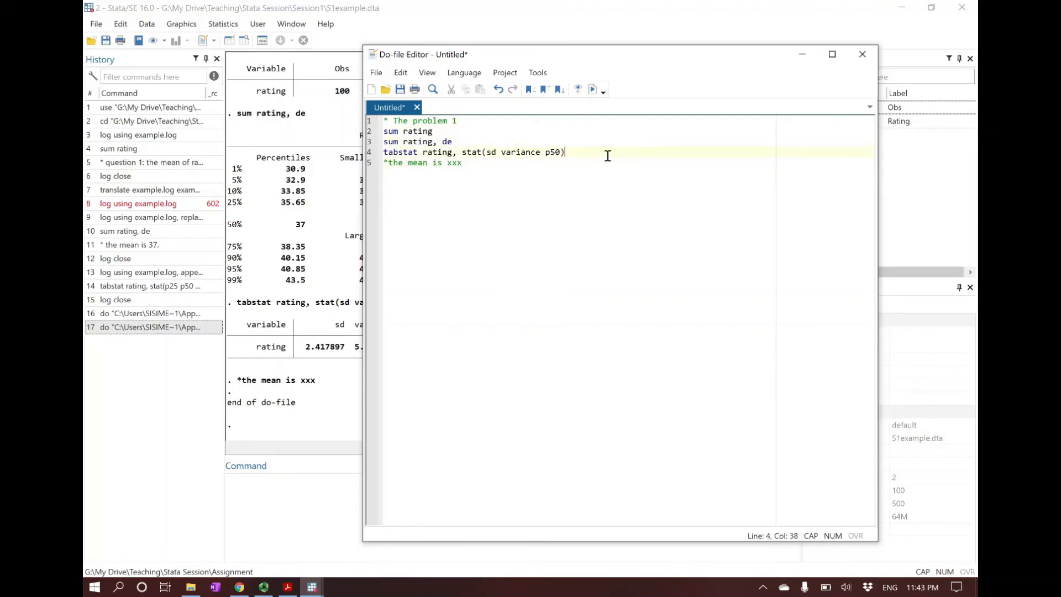
left_click_drag(386, 152, 565, 152)
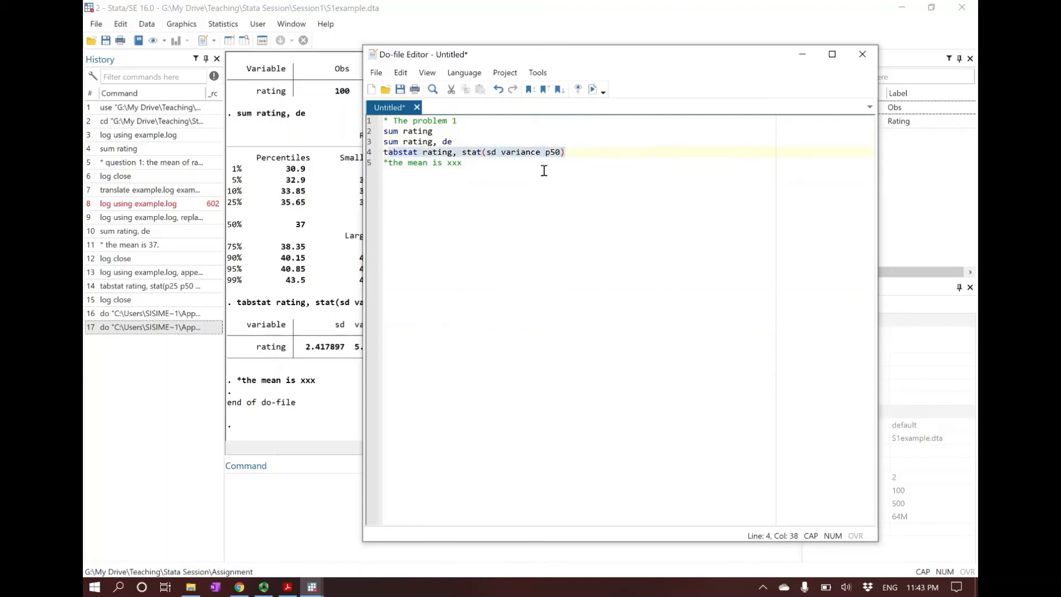
left_click(544, 171)
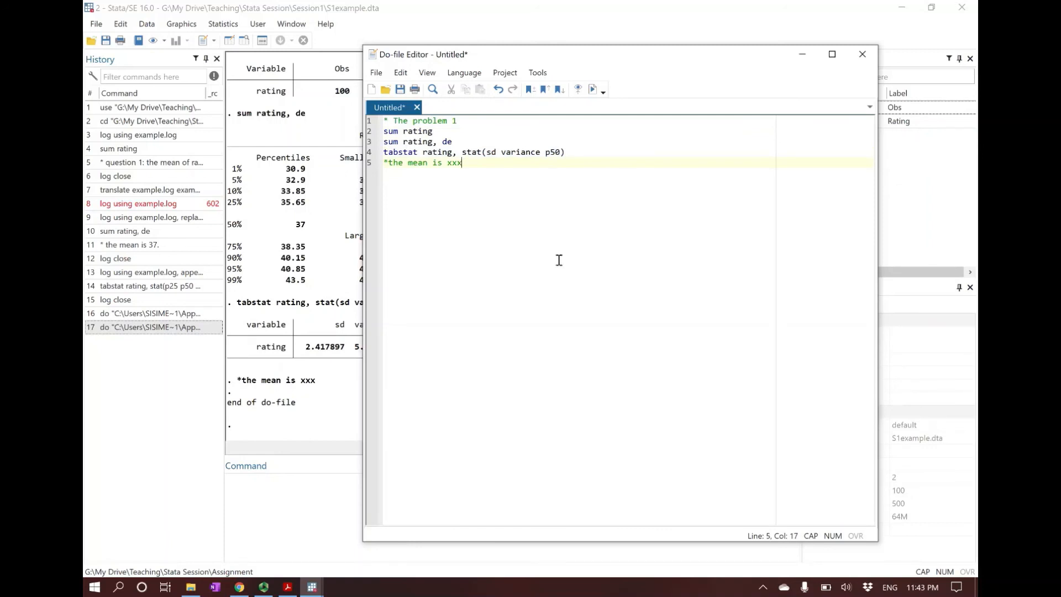
Step: Start a new log file in Stata with the command "log using ps1.log"
left_click(282, 510)
type("LO")
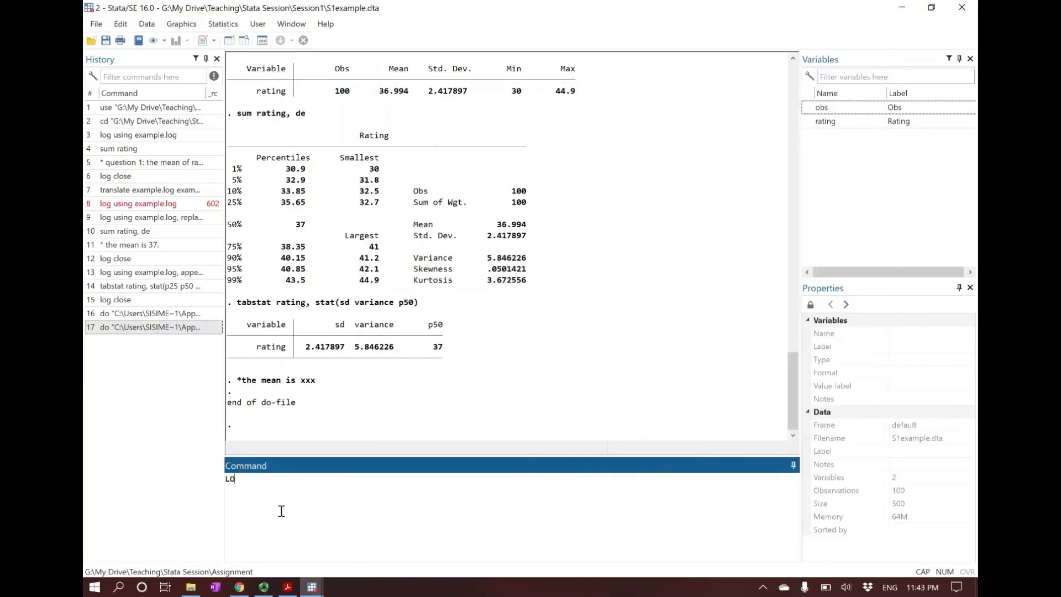
key("BackSpace")
key("BackSpace")
key("Caps_Lock")
type("ulog using ps1.log")
key("Return")
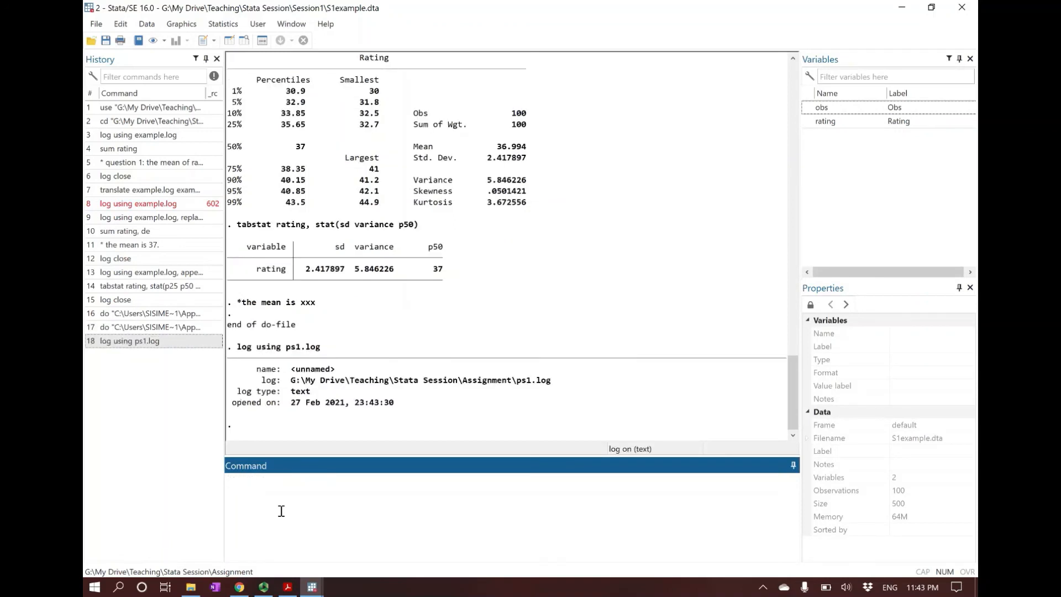
Step: Execute the entire do-file from the Do-file Editor, and end the logging with the command "log close"
left_click(312, 587)
left_click(442, 530)
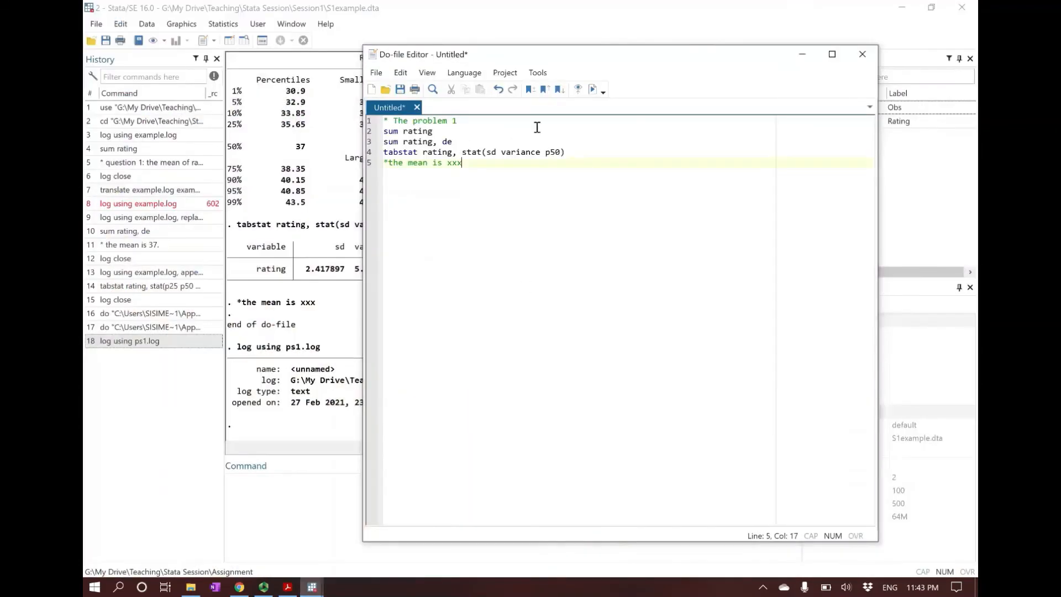
left_click(595, 90)
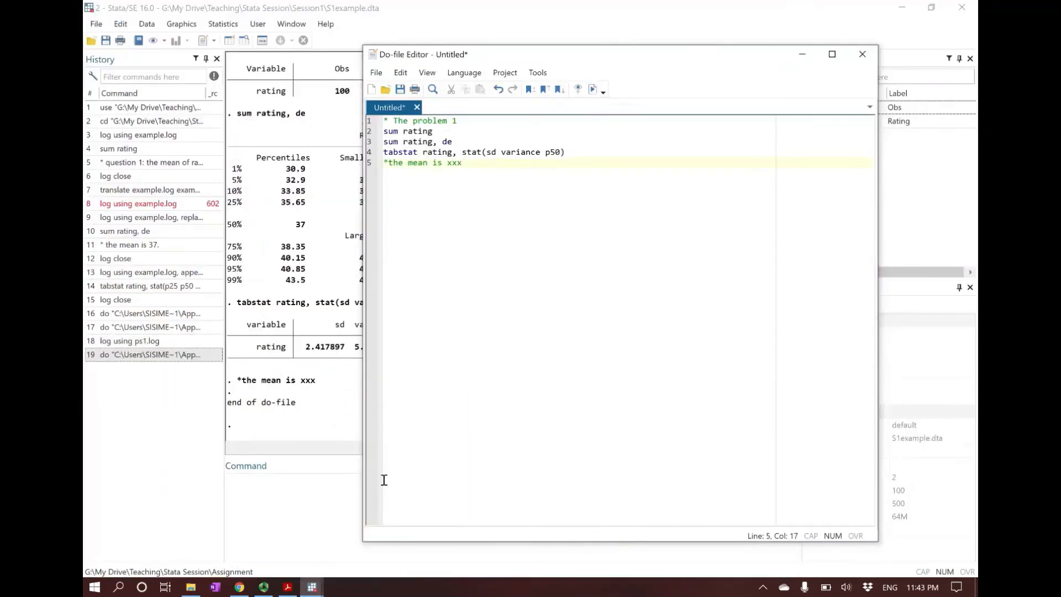
left_click(300, 497)
type("log close")
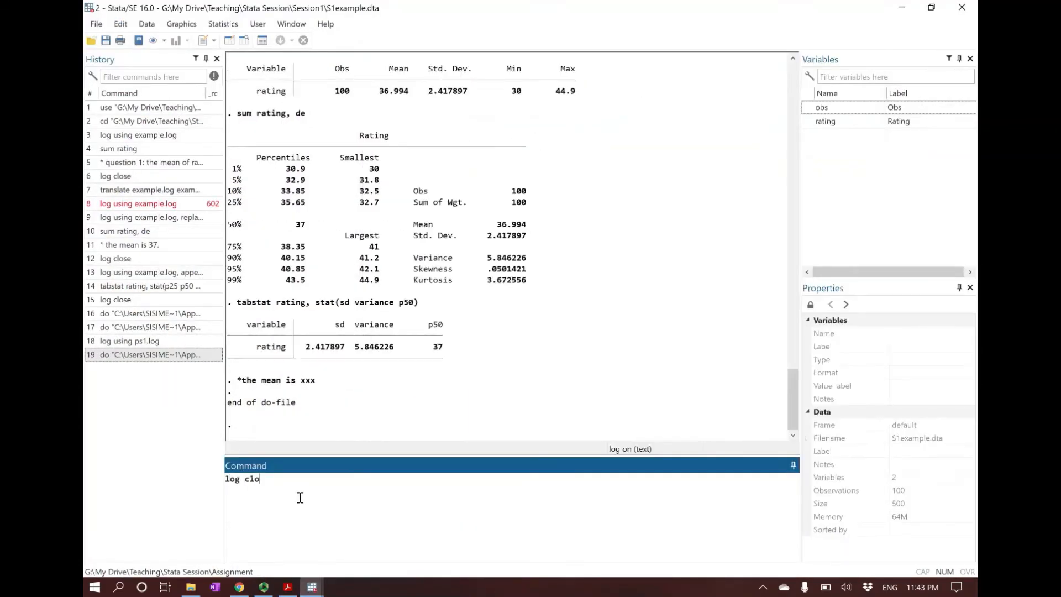
key("Return")
Step: Open the ps1 log file from the Assignment folder in Notepad, review the recorded do-file commands and output, and close it
left_click(191, 587)
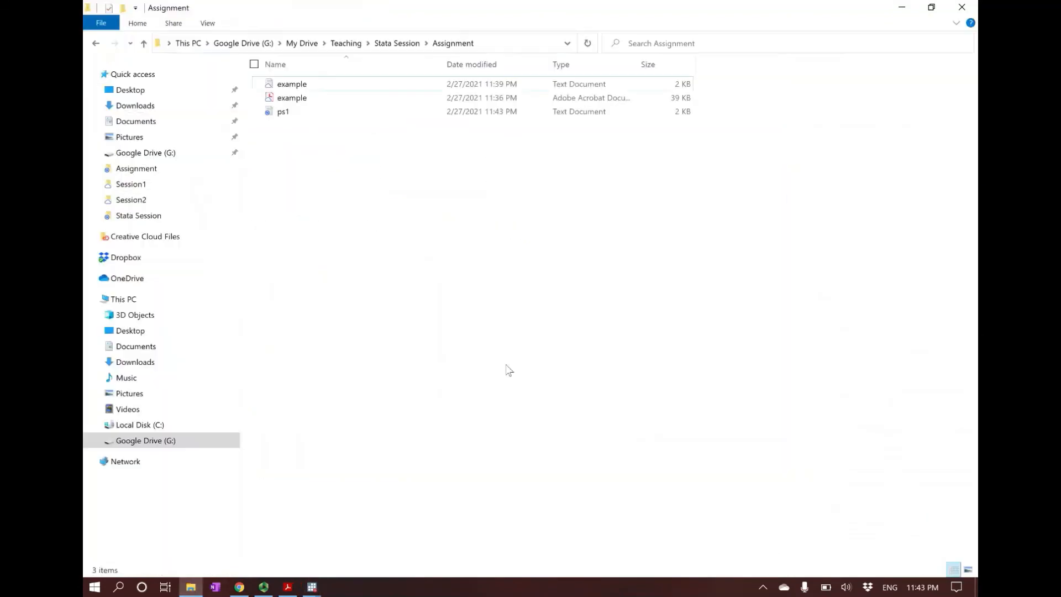
double_click(283, 112)
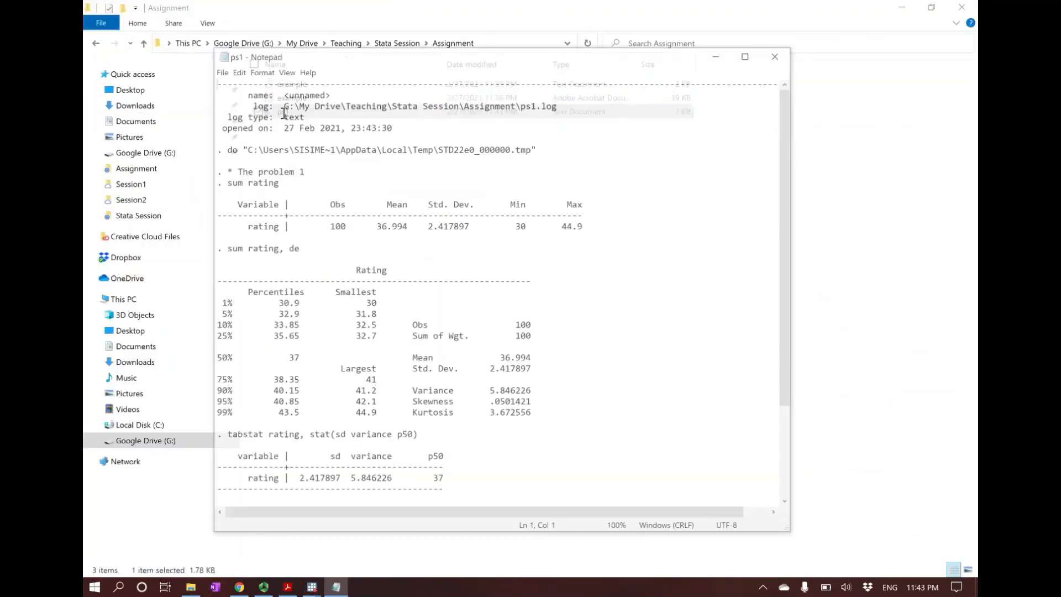
scroll(376, 257, "down", 4)
scroll(457, 183, "up", 3)
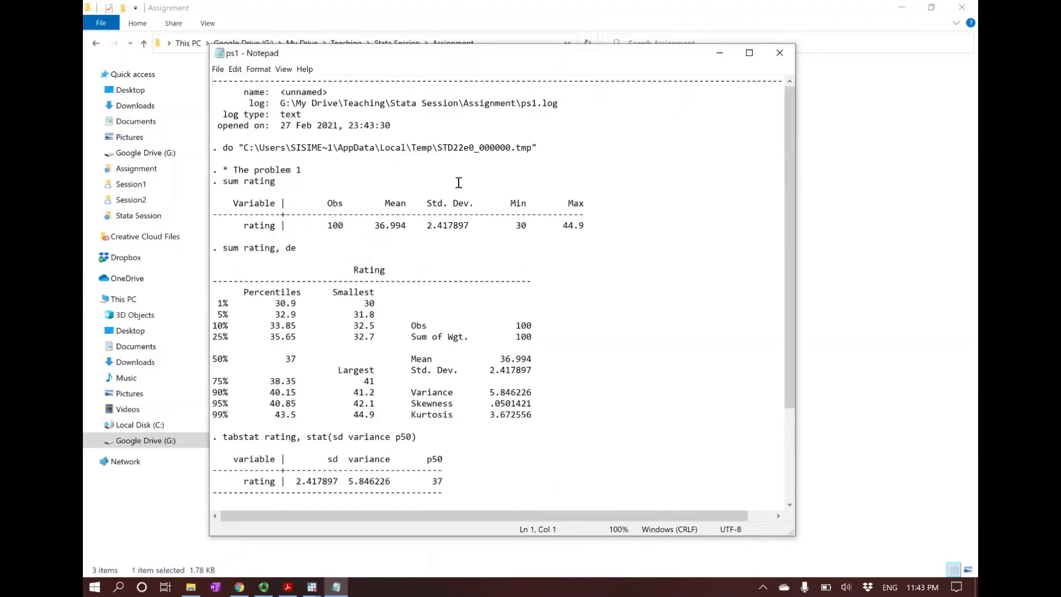
scroll(406, 231, "down", 3)
scroll(406, 231, "up", 4)
scroll(354, 216, "down", 4)
scroll(354, 216, "up", 4)
scroll(365, 328, "down", 4)
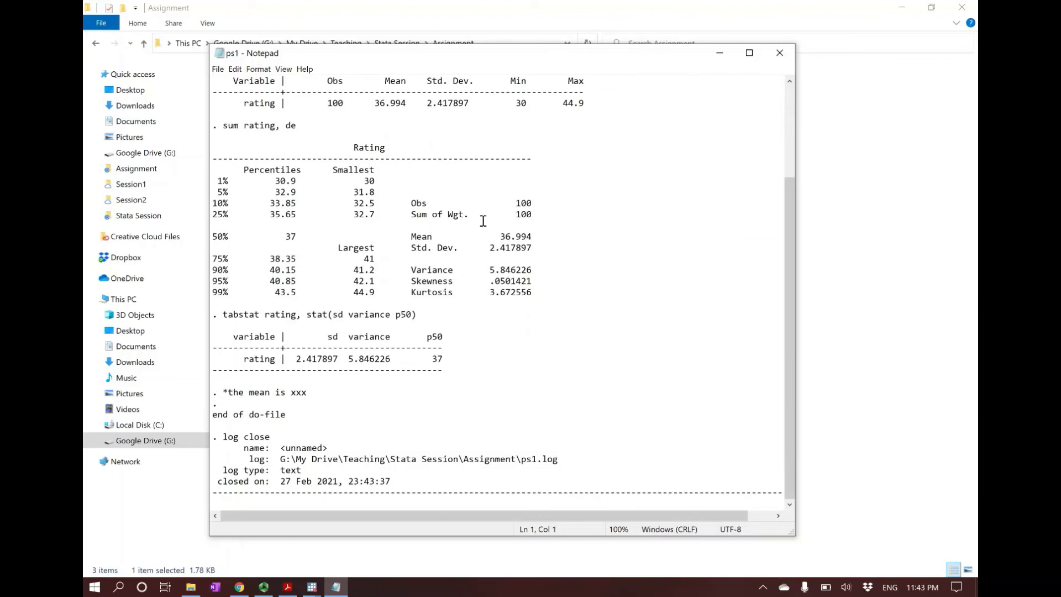
scroll(437, 278, "up", 4)
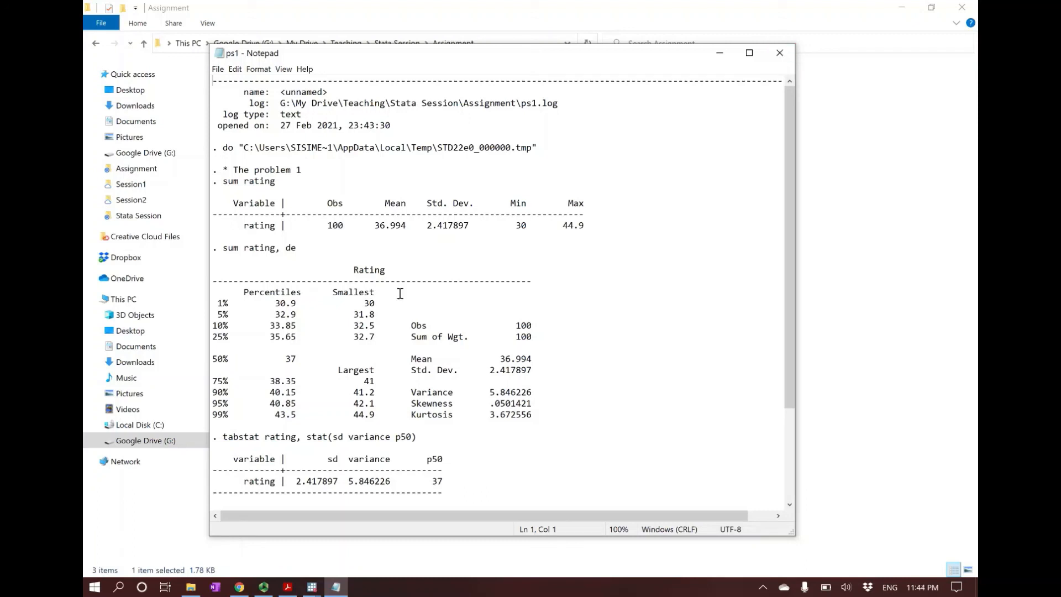
left_click(788, 60)
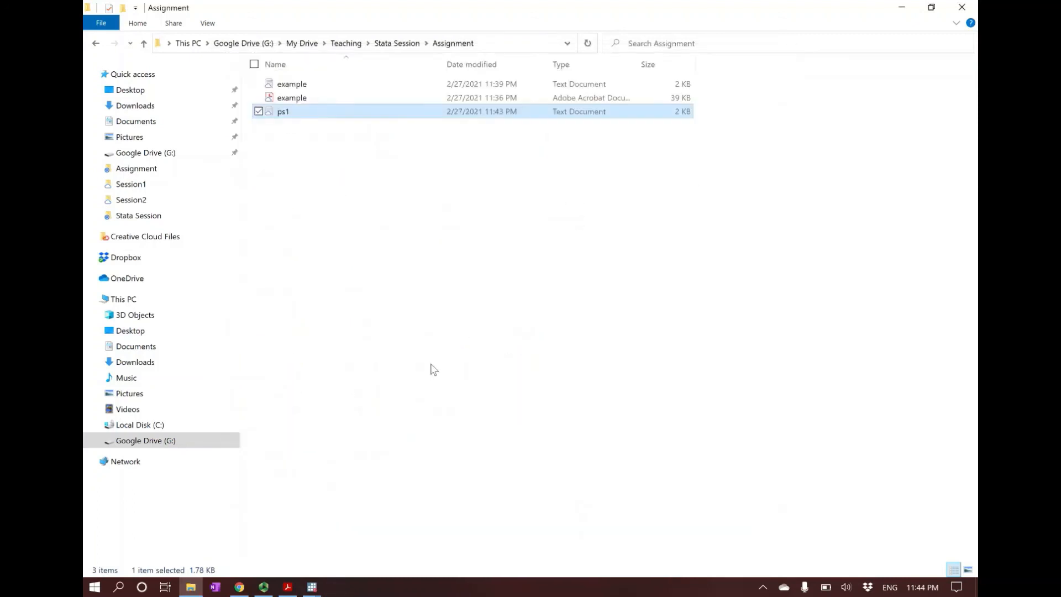
left_click(433, 367)
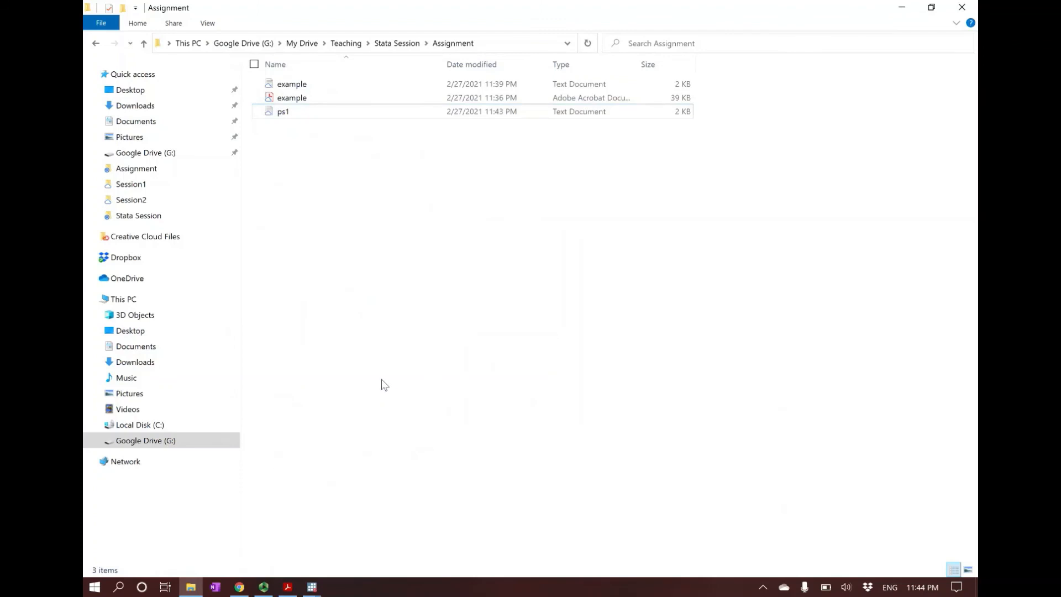